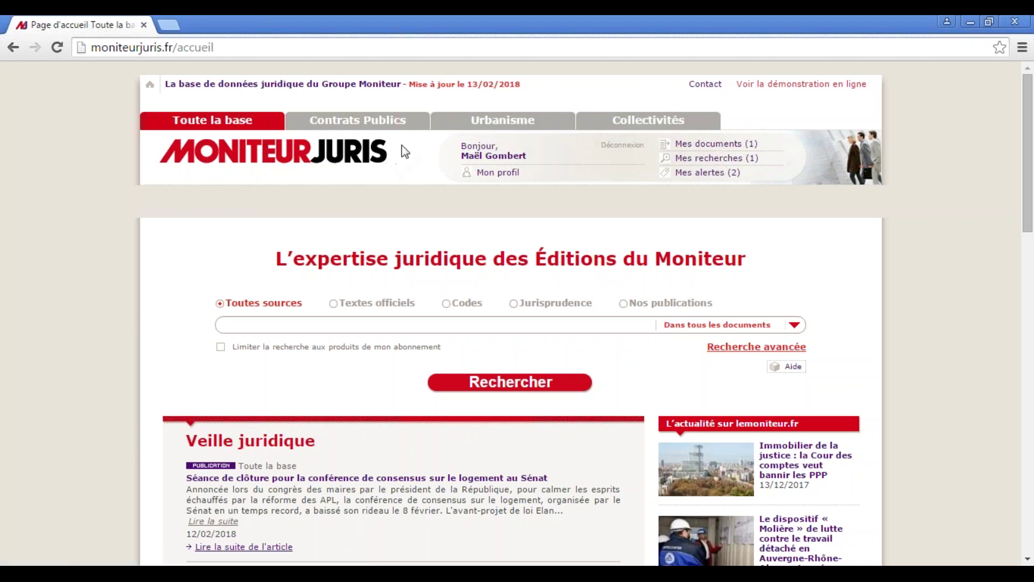
Open the Contrats Publics, Urbanisme and Collectivités sections in separate new browser tabs
right_click(414, 123)
left_click(423, 131)
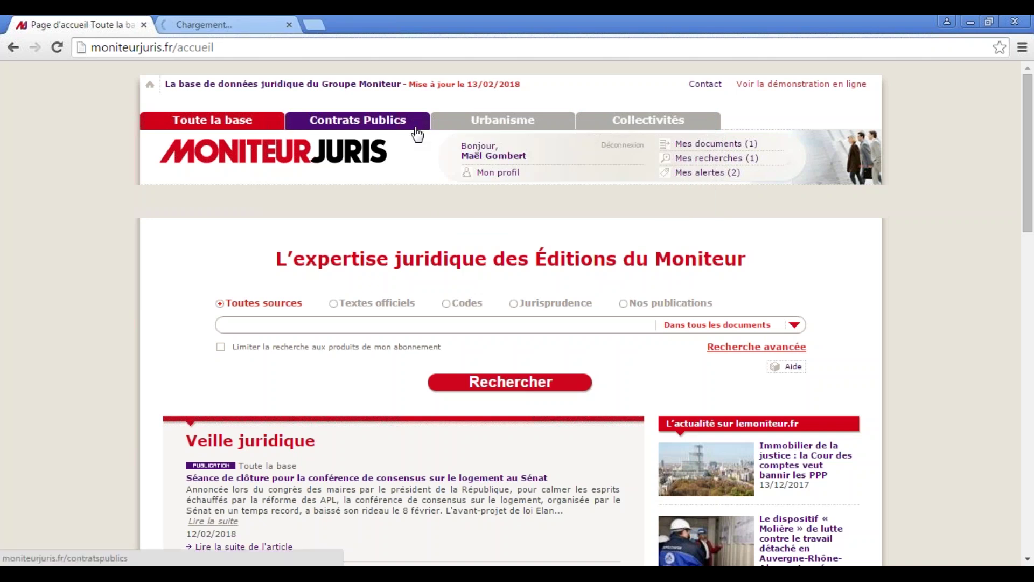
right_click(558, 123)
left_click(587, 132)
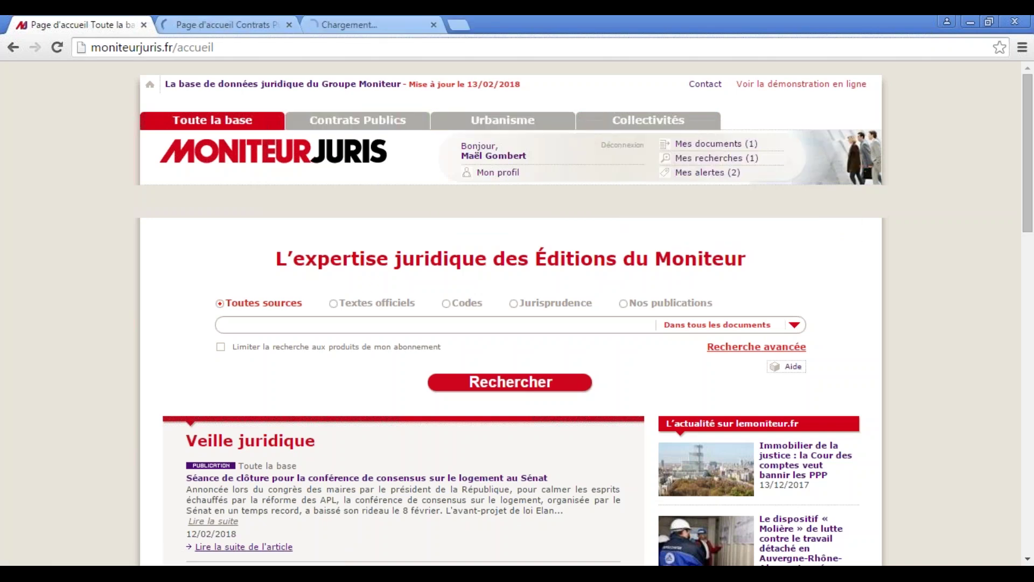
right_click(595, 121)
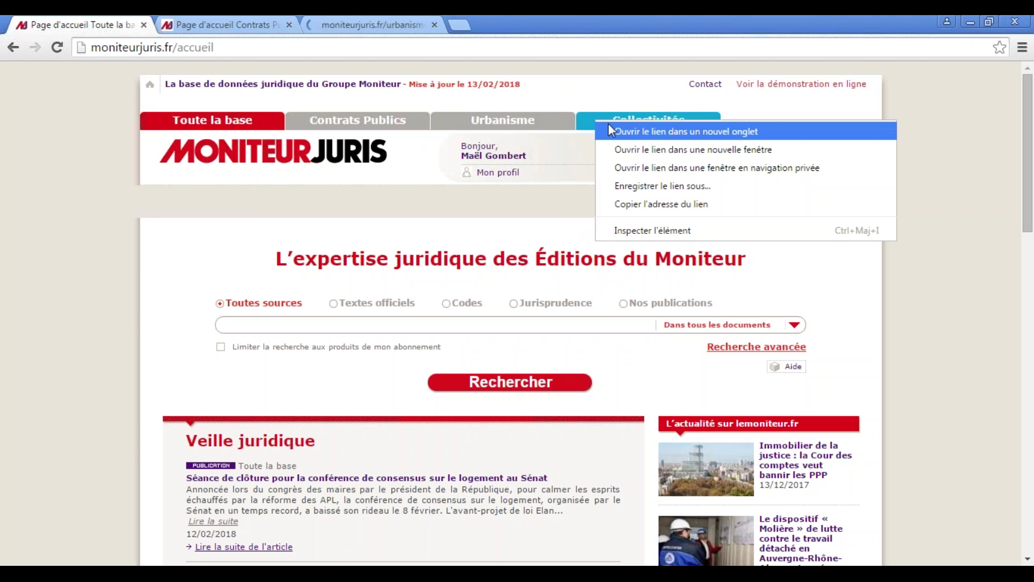
left_click(614, 130)
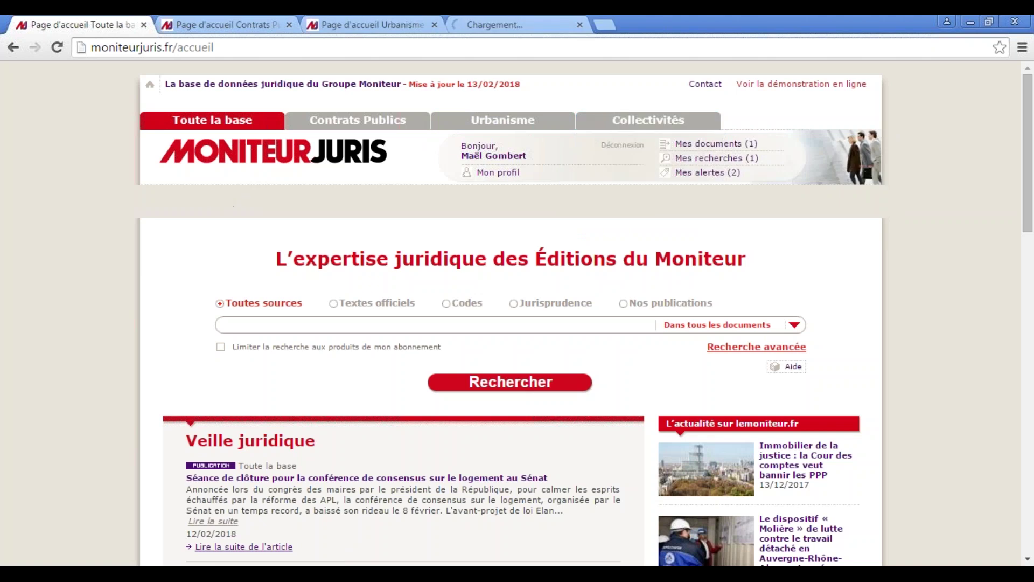
left_click_drag(370, 264, 707, 260)
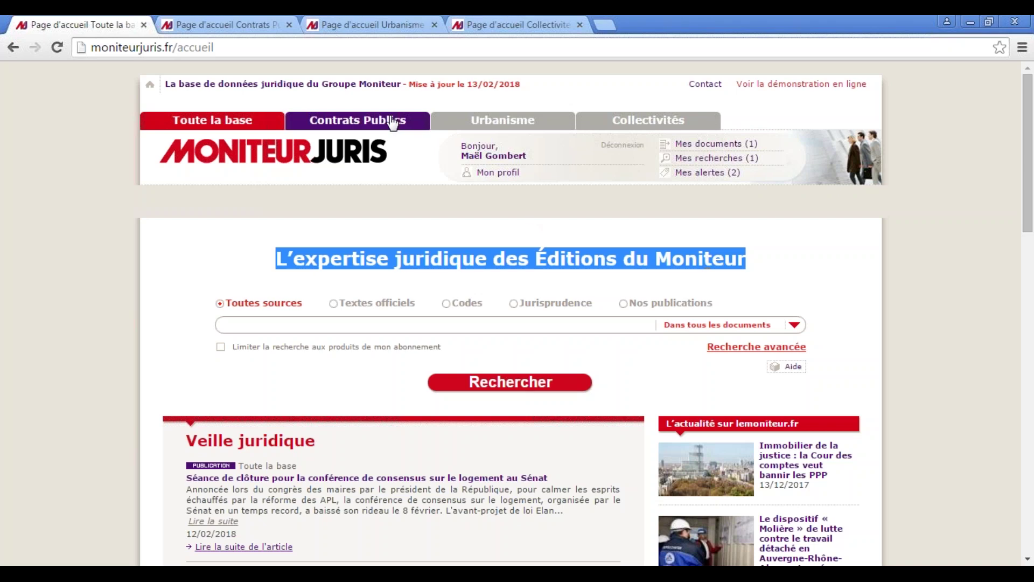
Switch to the Contrats Publics home page and look through its Veille juridique articles
left_click(241, 23)
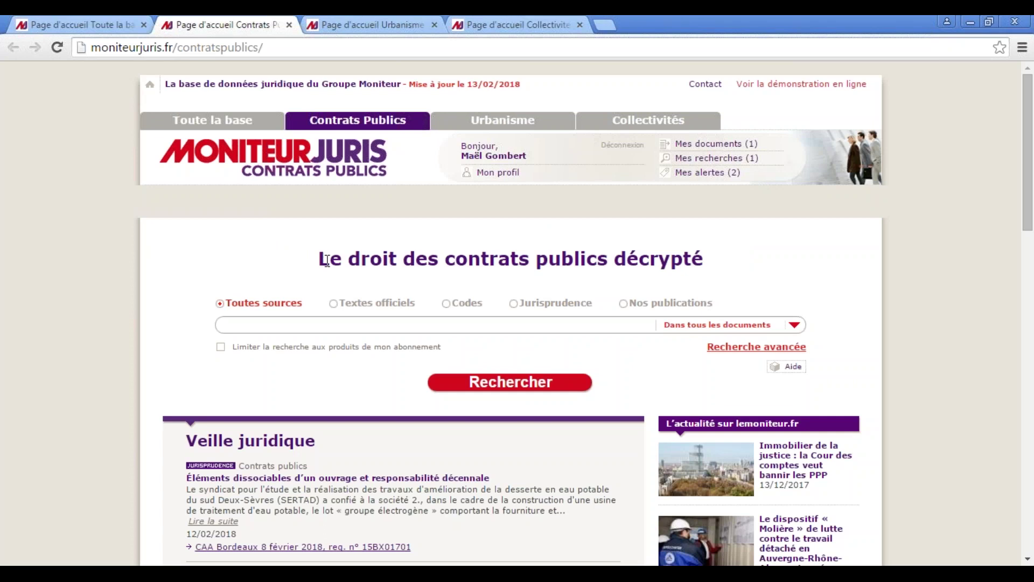
scroll(323, 258, "down", 3)
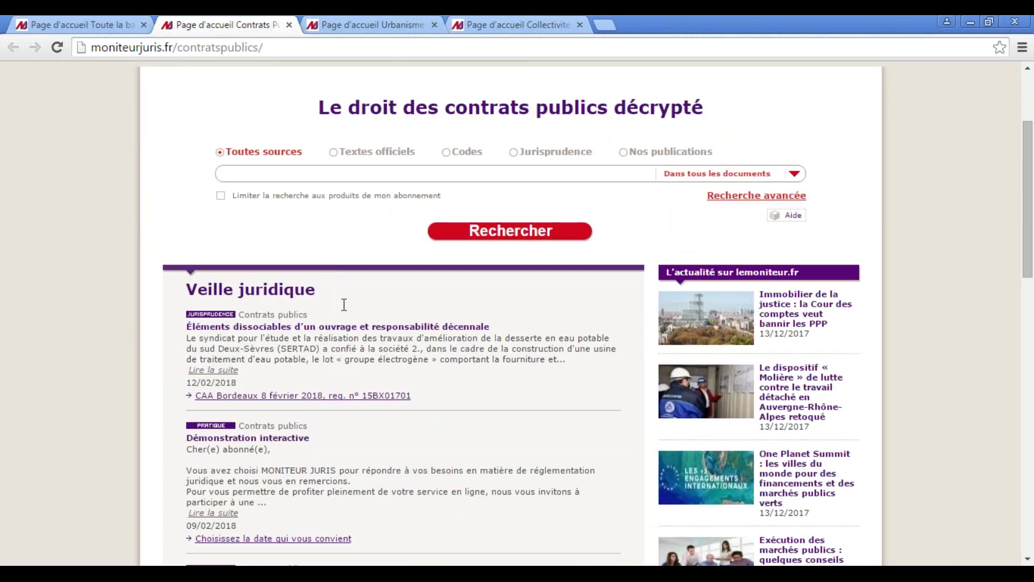
triple_click(357, 288)
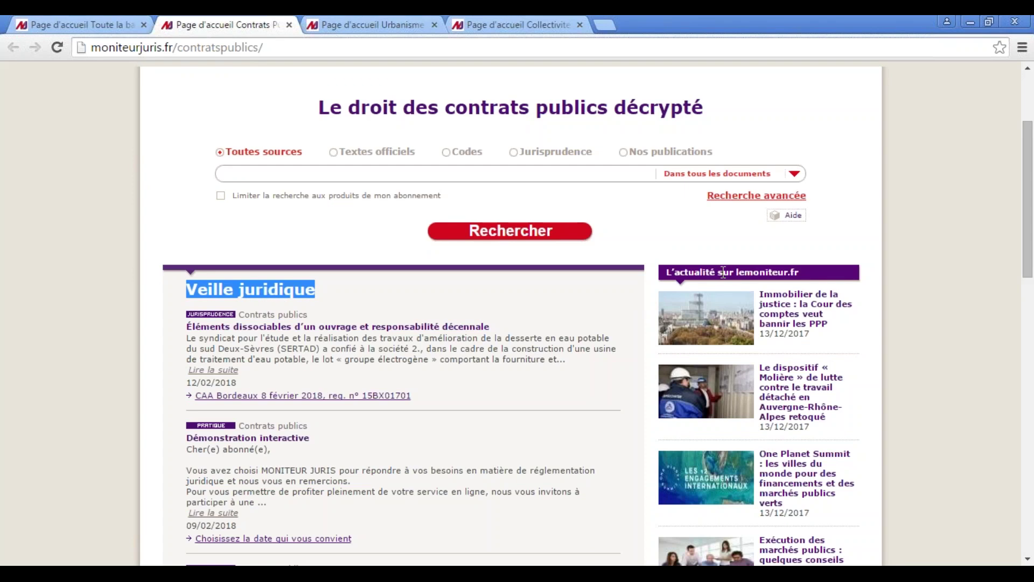
scroll(736, 306, "down", 1)
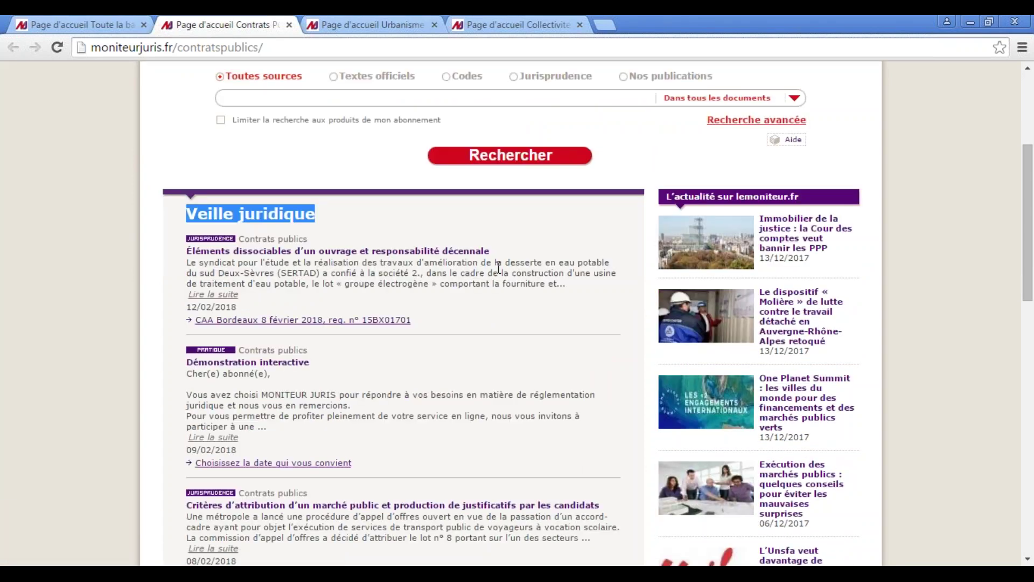
scroll(498, 268, "down", 3)
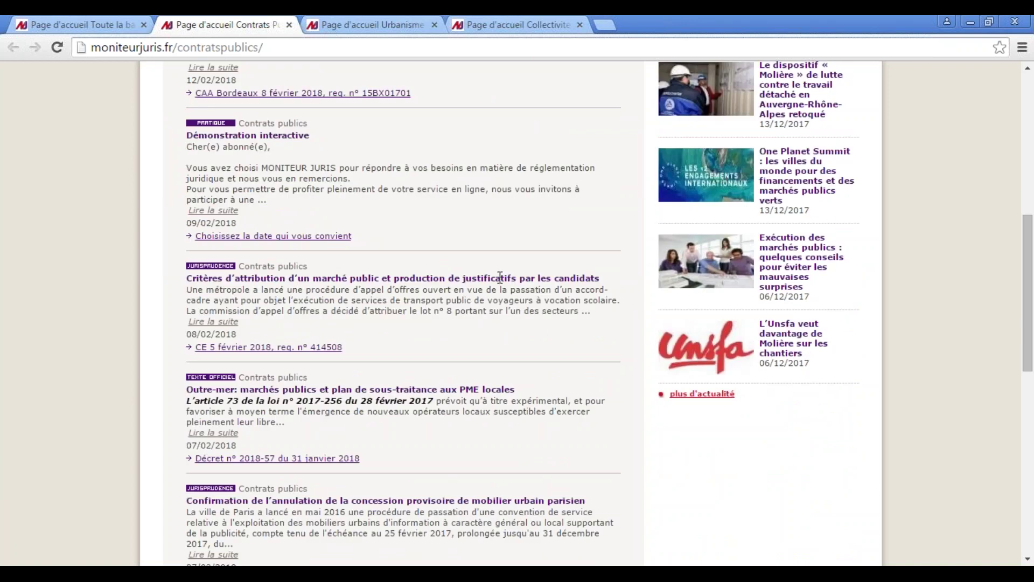
scroll(500, 277, "down", 2)
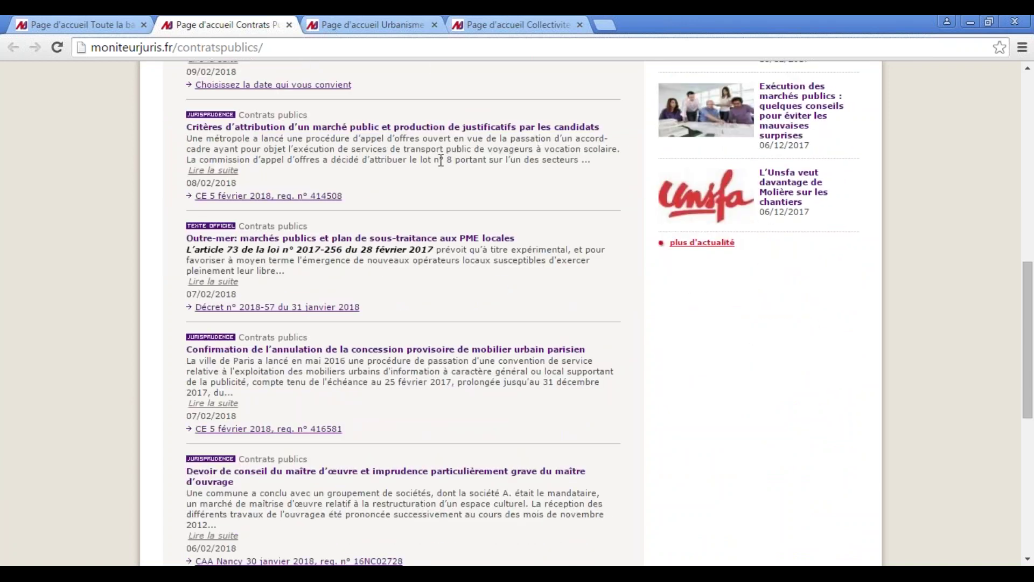
View the Urbanisme home page and the Collectivités home page in their open tabs
left_click(414, 32)
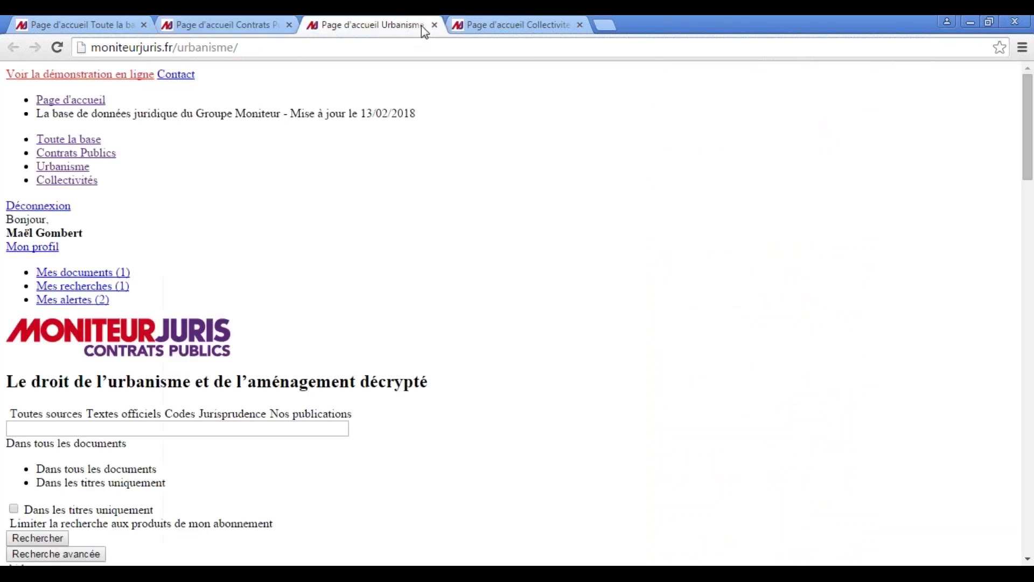
left_click(503, 32)
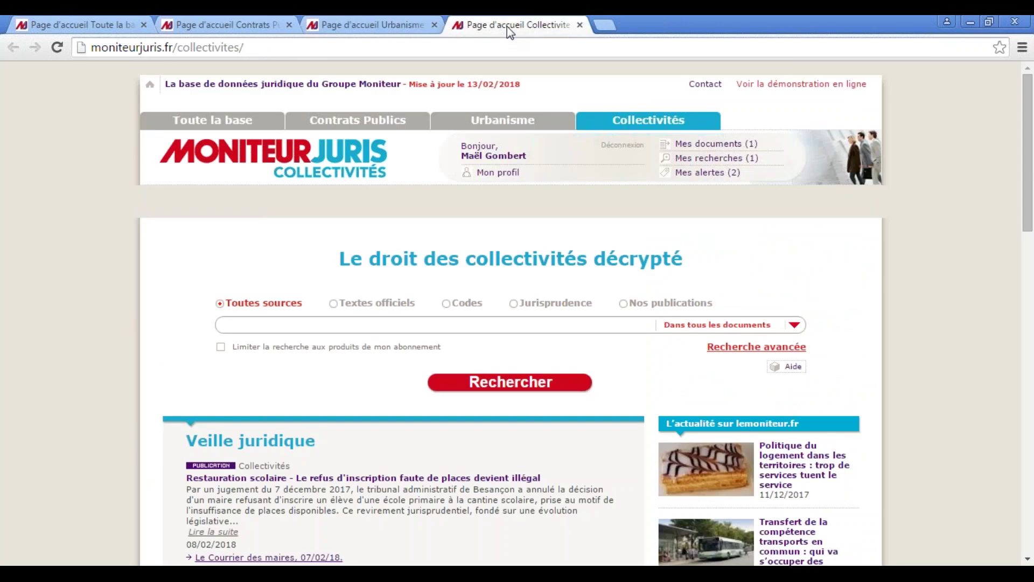
scroll(457, 199, "down", 1)
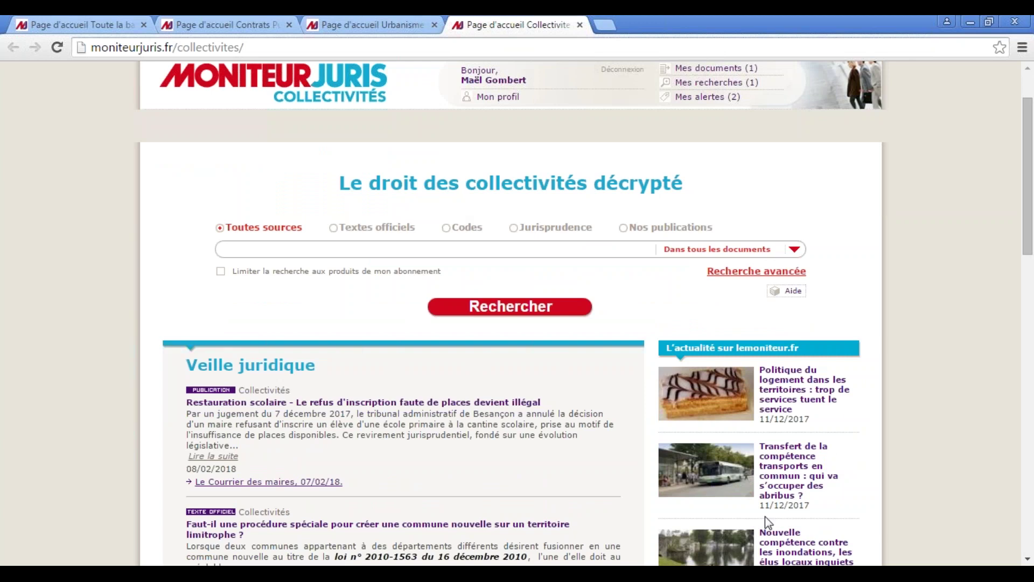
Close the Collectivités, Urbanisme and Contrats Publics tabs, leaving only the Toute la base home page
left_click(434, 26)
left_click(434, 25)
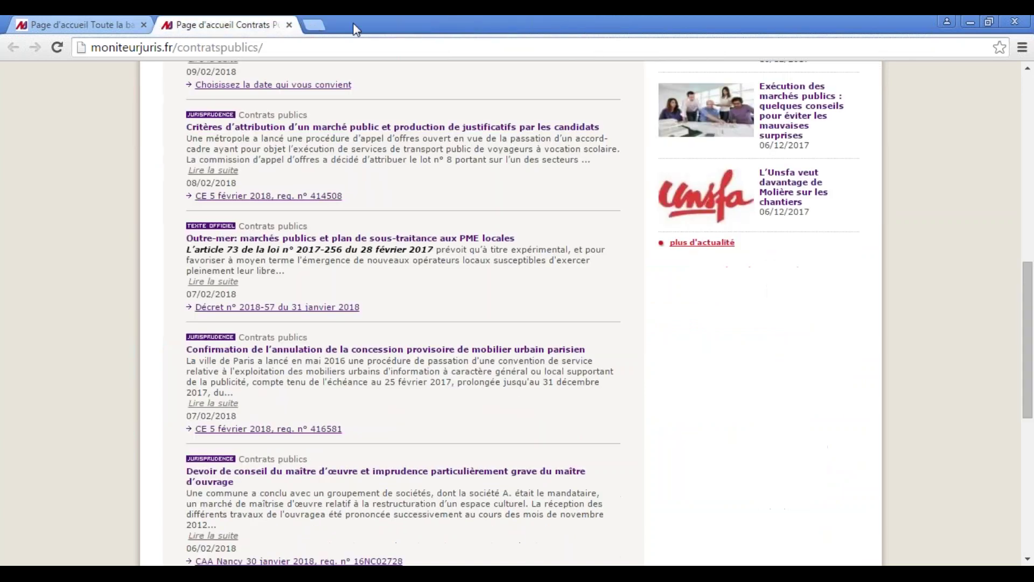
left_click(289, 25)
left_click(131, 249)
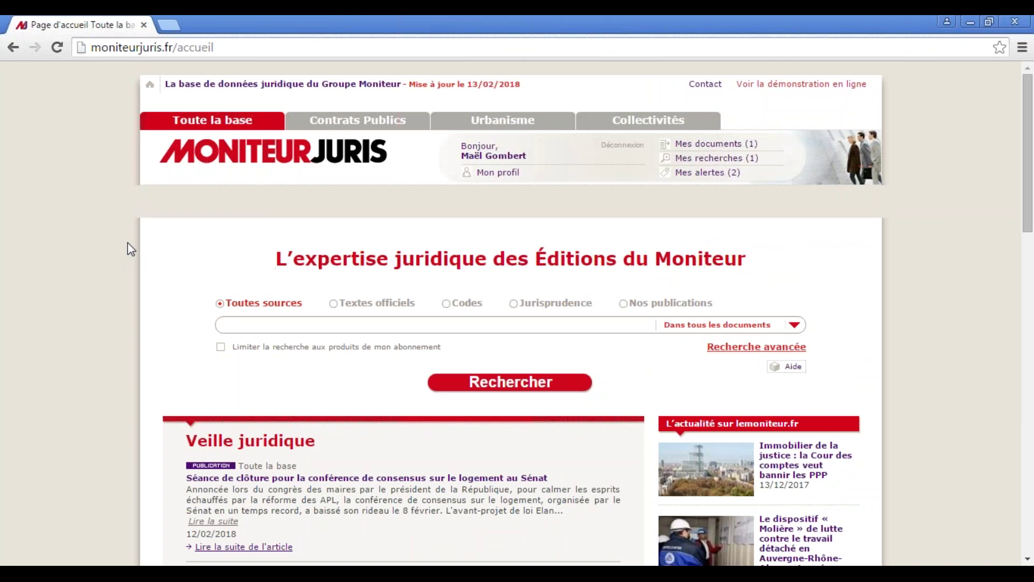
Go through the source filters Textes officiels, Codes and Jurisprudence, ending with Nos publications as the search source
scroll(131, 250, "down", 2)
scroll(131, 249, "up", 2)
scroll(291, 300, "down", 1)
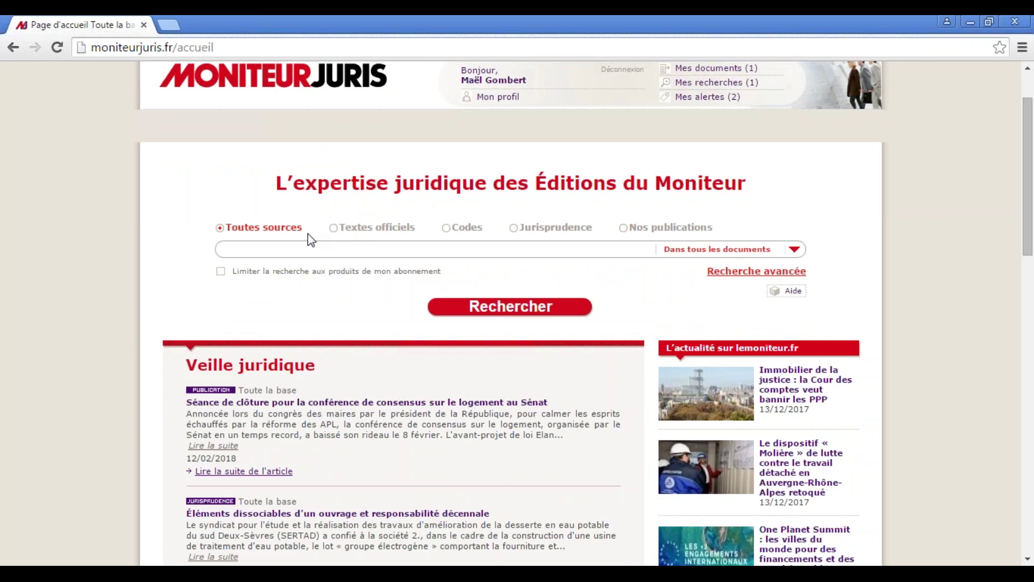
left_click_drag(419, 228, 333, 237)
left_click_drag(498, 231, 442, 228)
left_click_drag(598, 230, 516, 229)
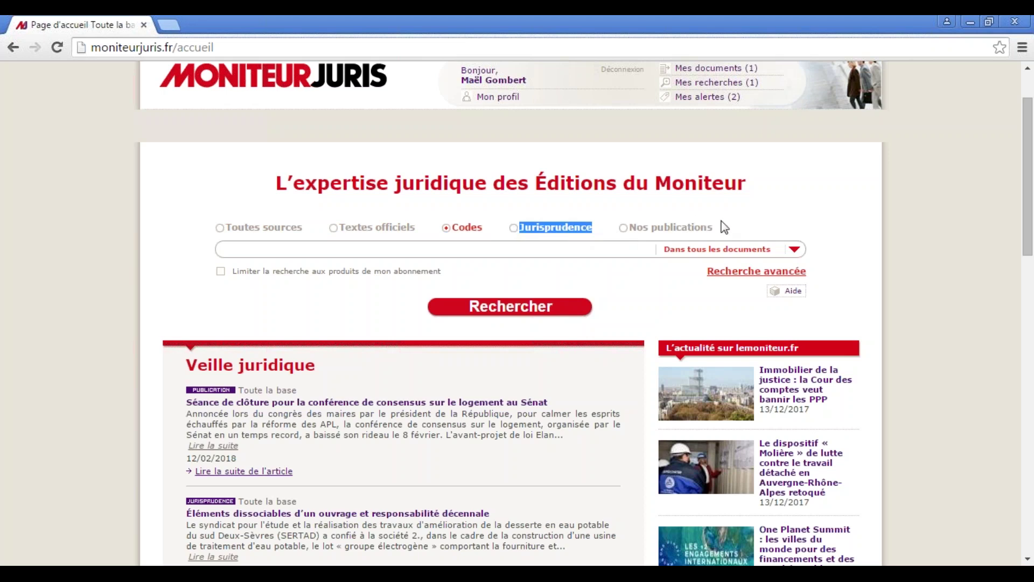
left_click_drag(727, 226, 629, 229)
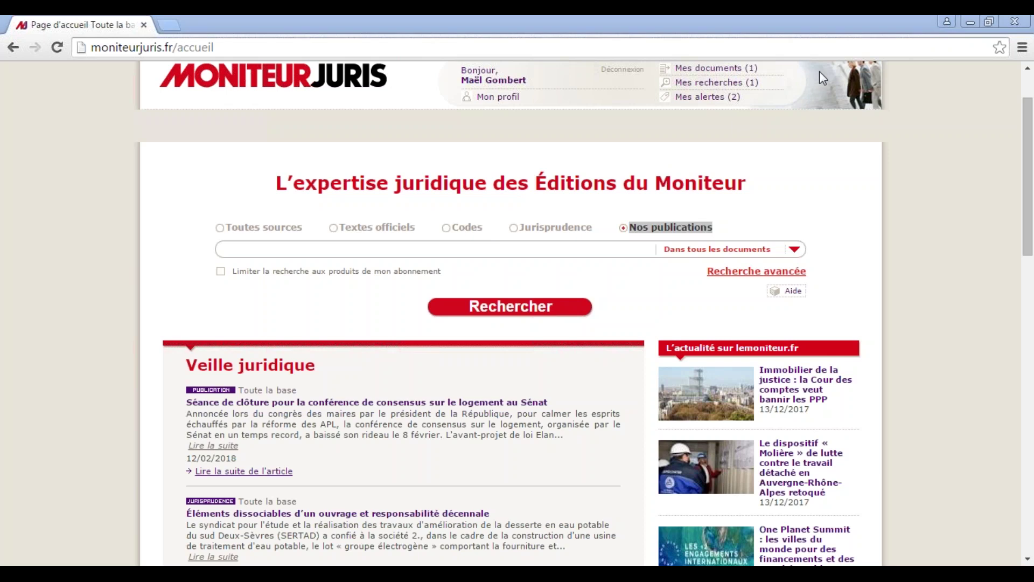
Place the cursor in the empty search field and show the scope choices for where its terms are searched
left_click(284, 251)
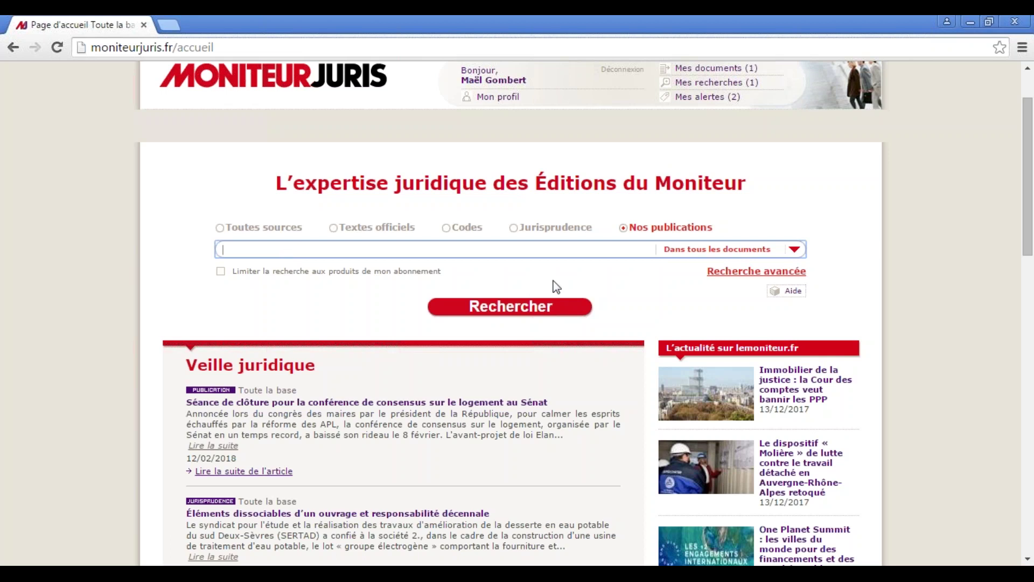
left_click(795, 250)
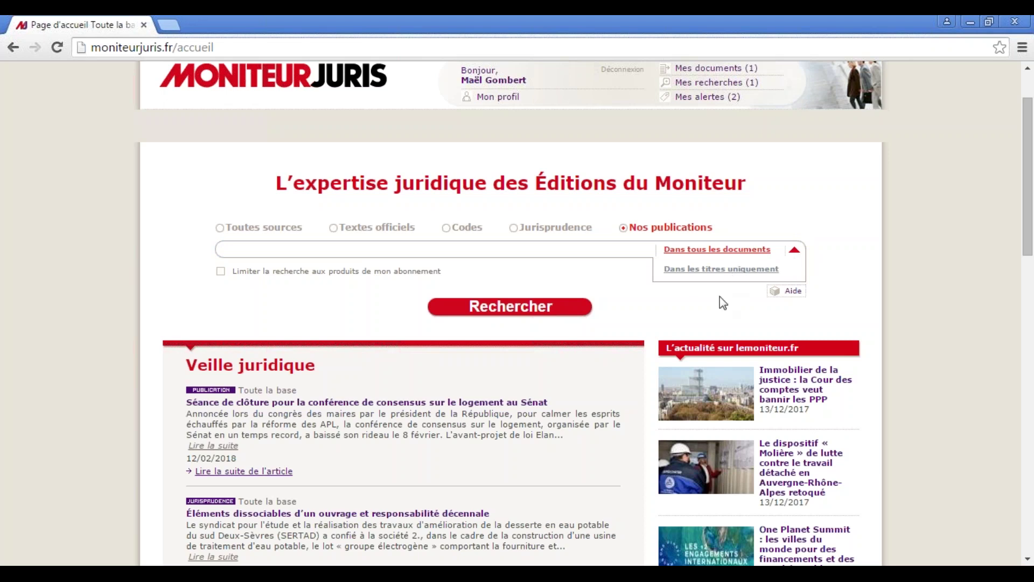
scroll(607, 129, "up", 2)
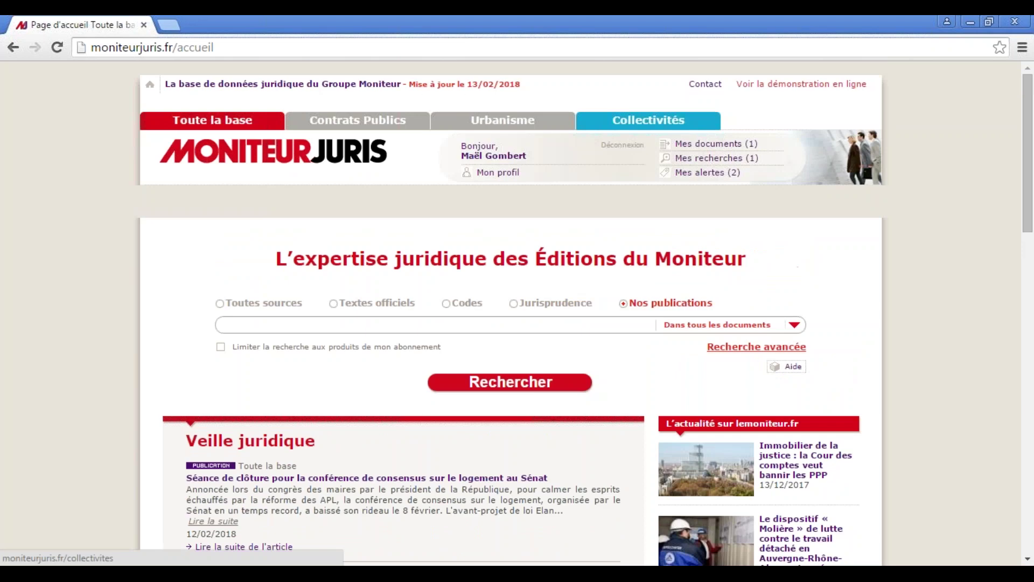
scroll(681, 313, "down", 1)
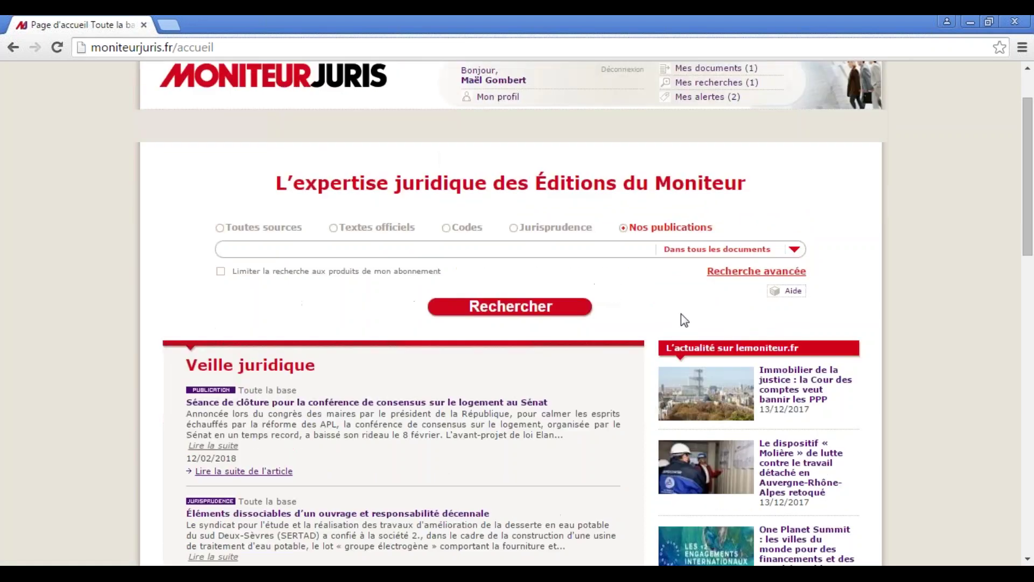
Open the Recherche avancée page in a new browser tab
left_click_drag(791, 279, 719, 311)
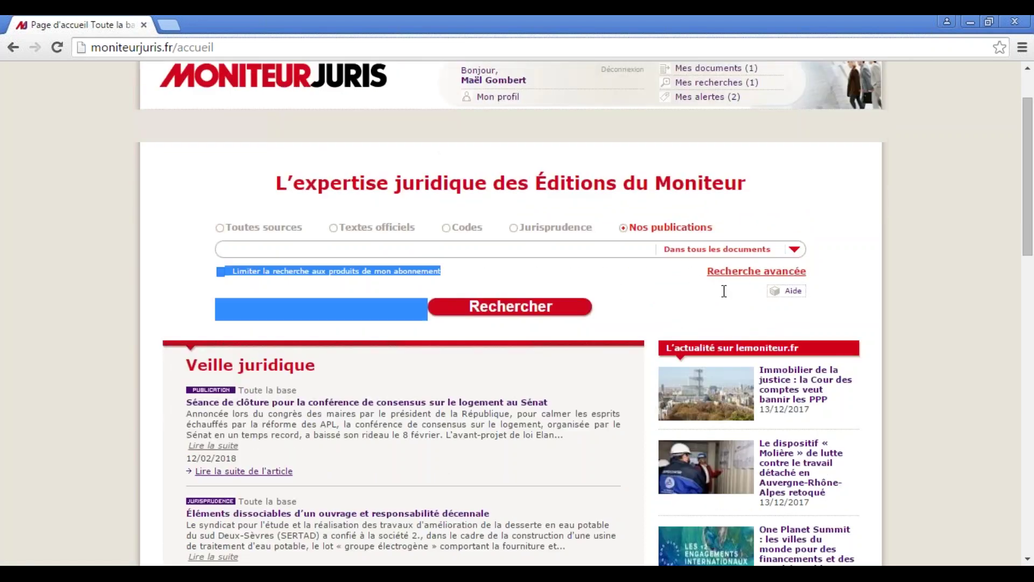
left_click(719, 311)
right_click(734, 277)
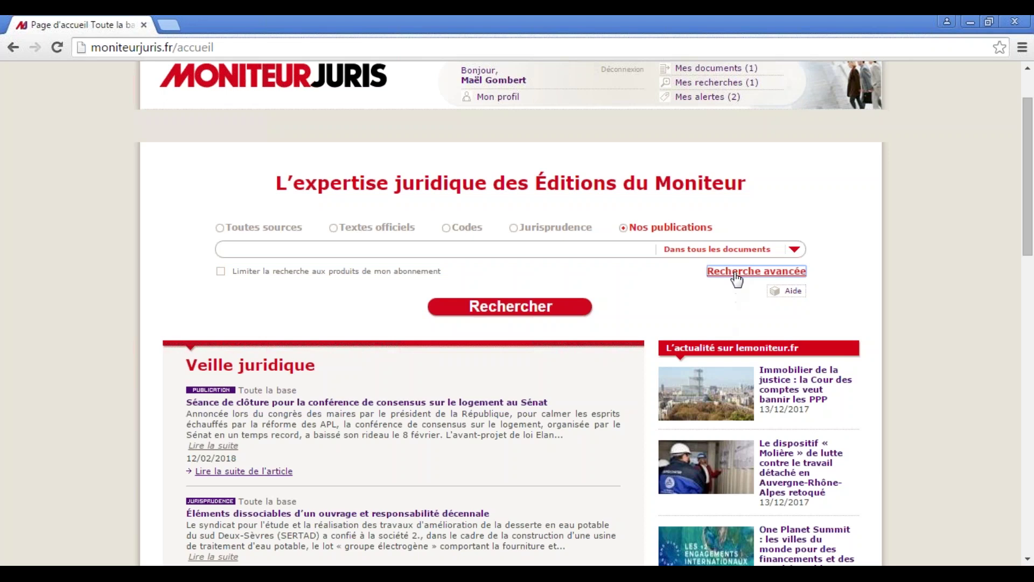
left_click(690, 294)
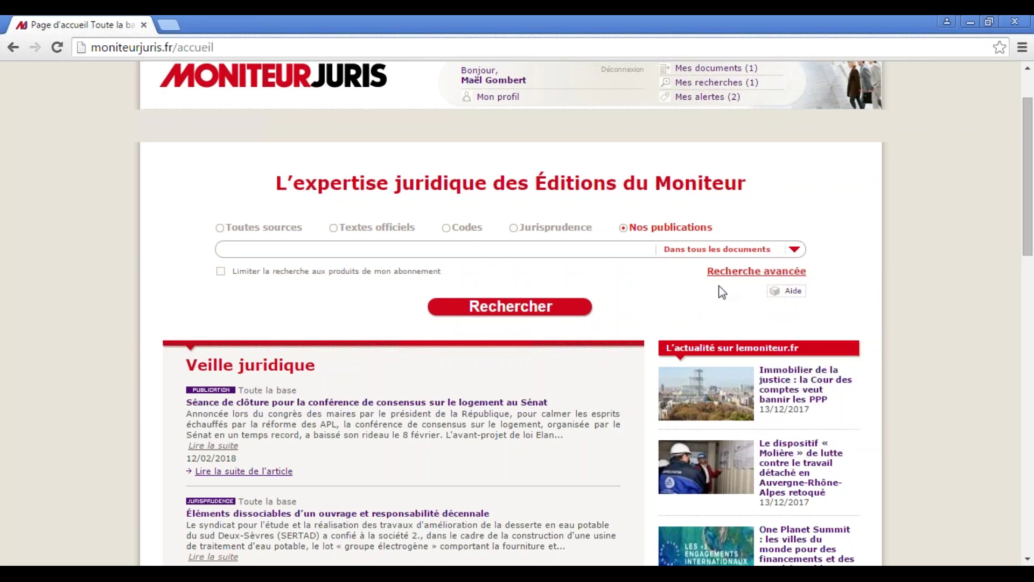
left_click(741, 271)
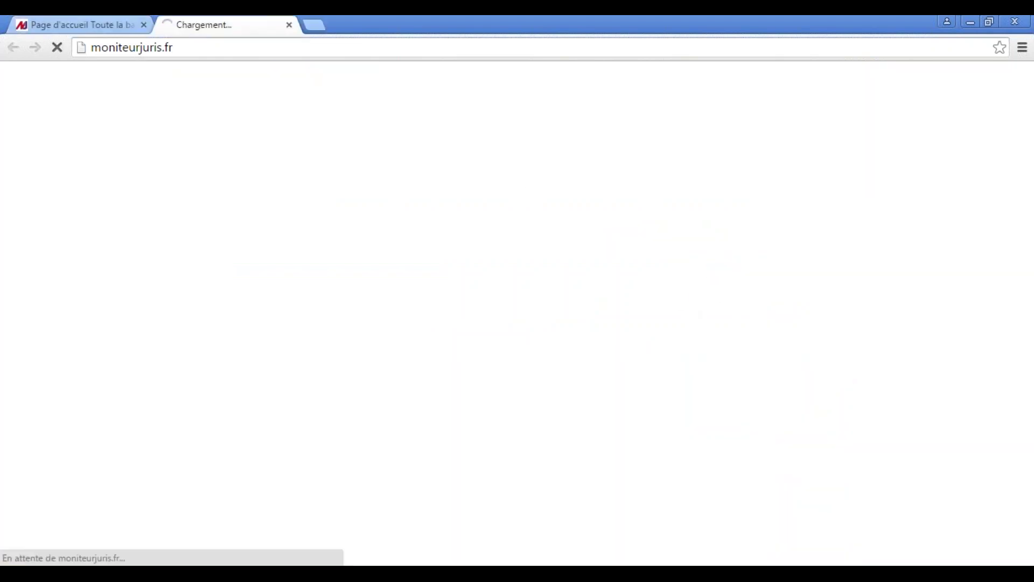
Return to the Toute la base home page and examine its Veille juridique section
left_click(93, 22)
scroll(415, 316, "down", 3)
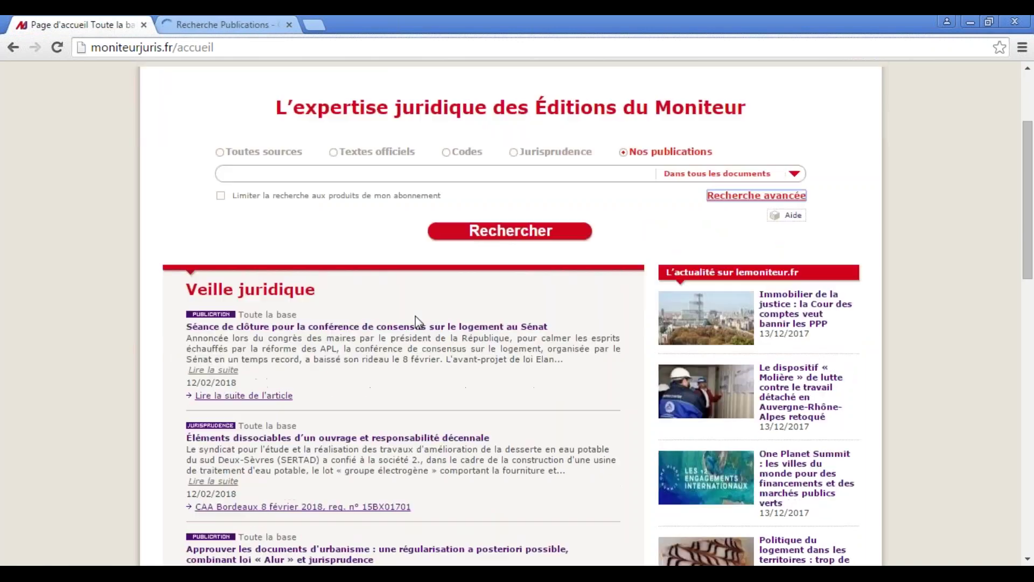
left_click_drag(183, 291, 317, 286)
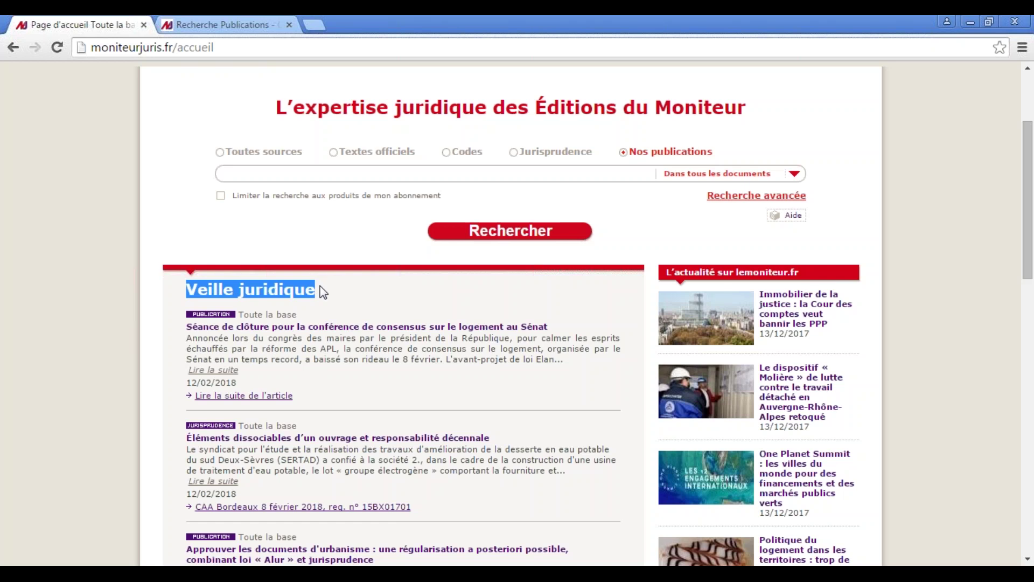
scroll(324, 292, "up", 3)
scroll(324, 292, "down", 3)
scroll(323, 297, "down", 3)
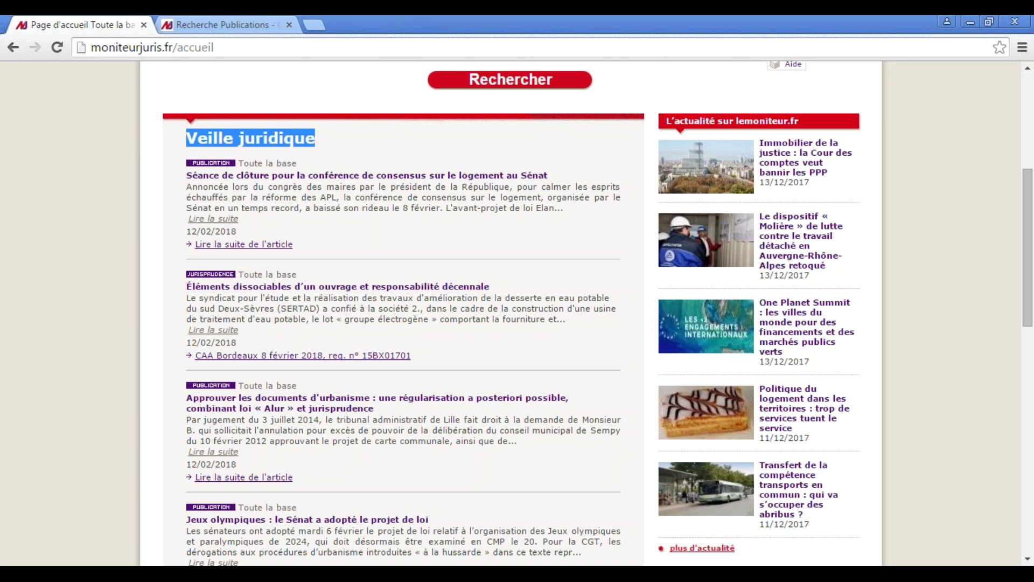
left_click(126, 168)
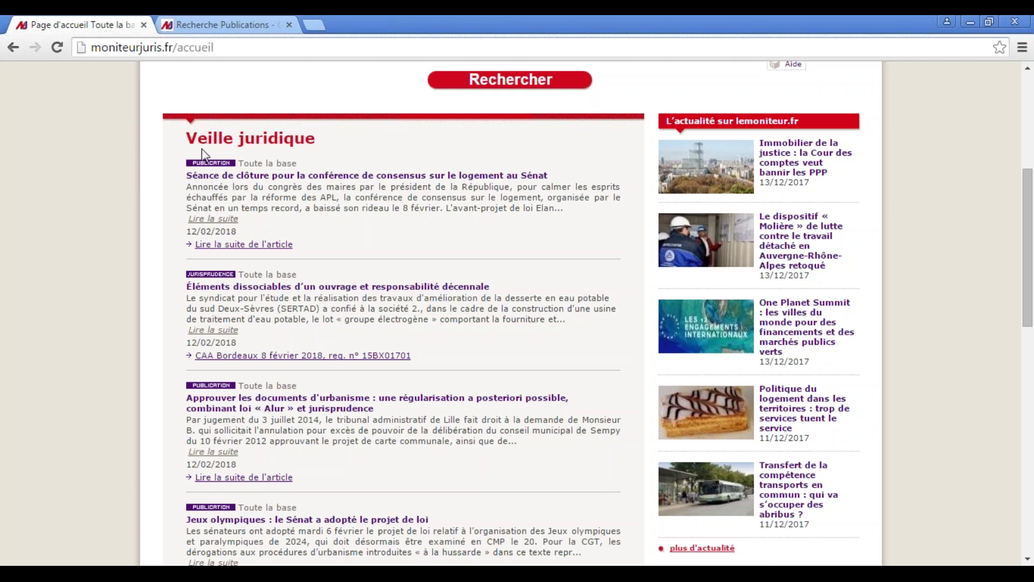
Check the publication dates of the Veille juridique articles and browse further down the list
scroll(115, 147, "down", 1)
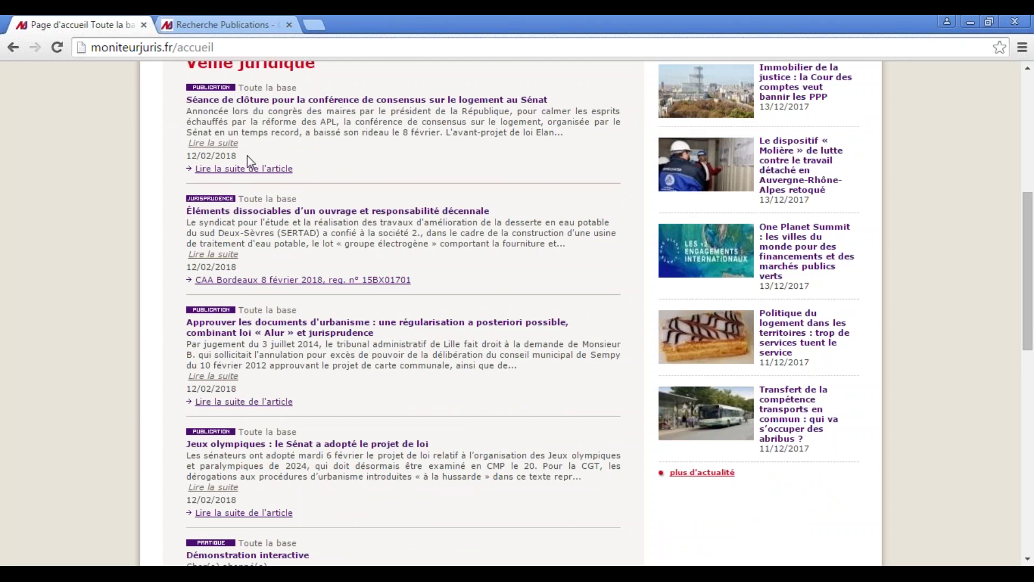
triple_click(188, 158)
left_click(97, 182)
triple_click(240, 267)
left_click(131, 244)
scroll(130, 244, "down", 7)
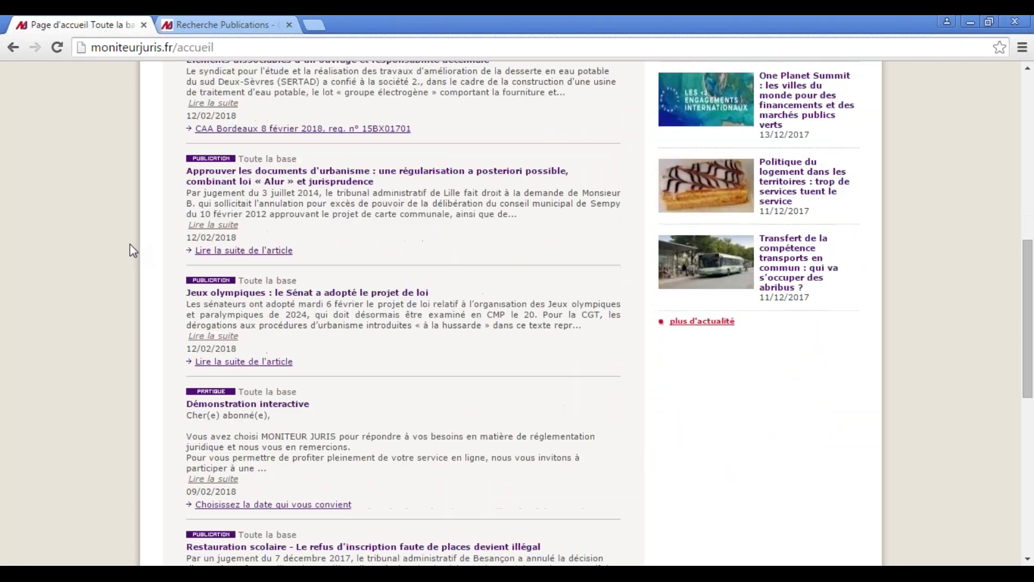
Look over the L'actualité sur lemoniteur.fr news column on the home page
scroll(131, 244, "up", 11)
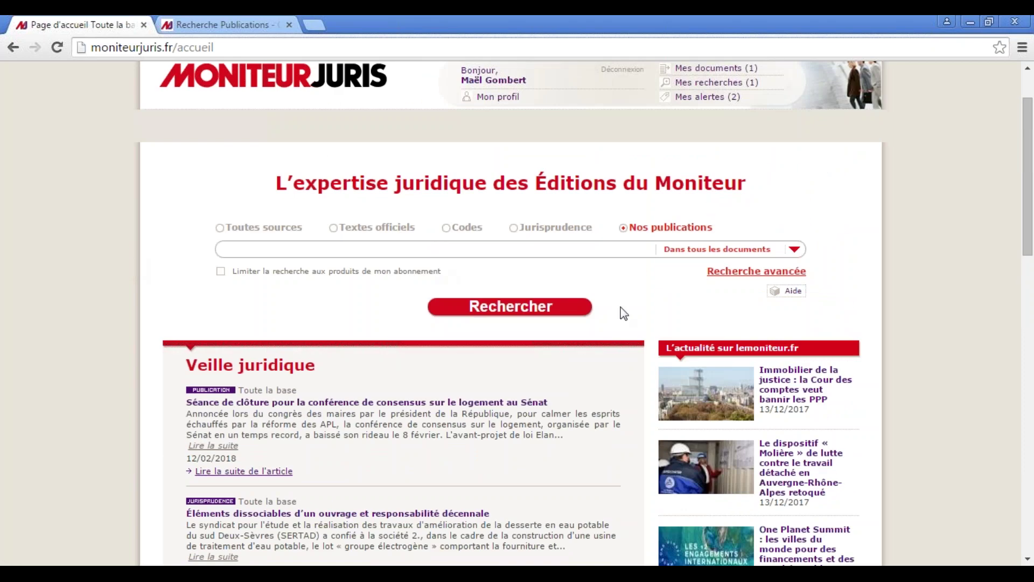
scroll(801, 351, "down", 1)
left_click_drag(676, 272, 841, 571)
left_click(664, 211)
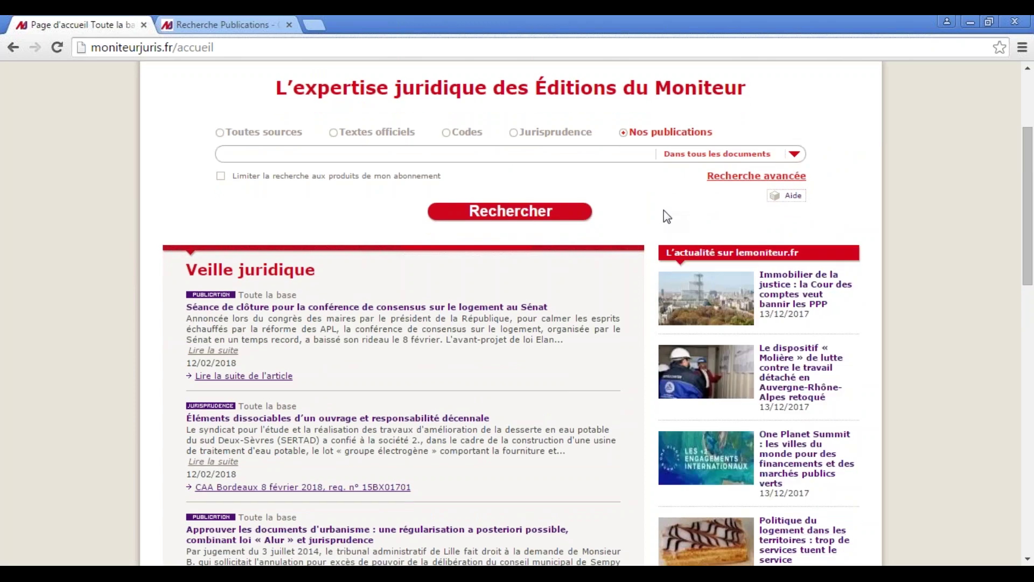
Look over the thematic sections and personal account links in the home page header
scroll(664, 210, "up", 1)
scroll(663, 210, "up", 2)
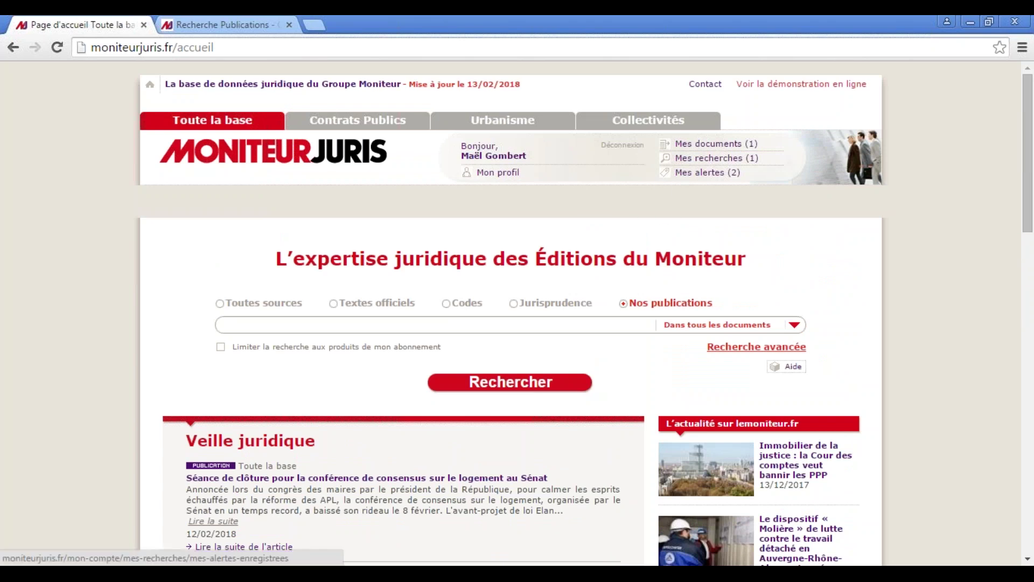
scroll(635, 195, "down", 1)
scroll(549, 161, "up", 1)
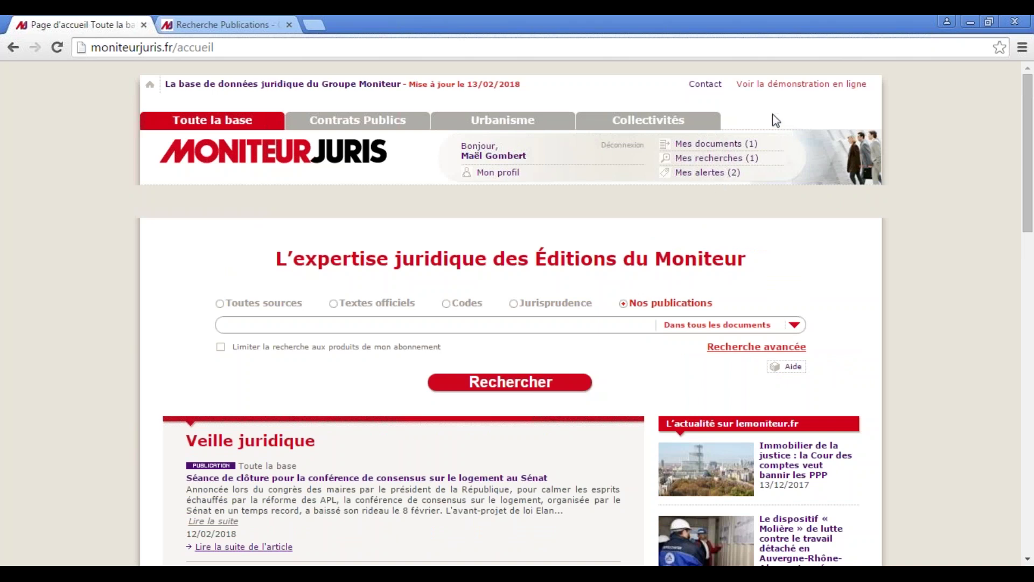
left_click_drag(772, 114, 174, 119)
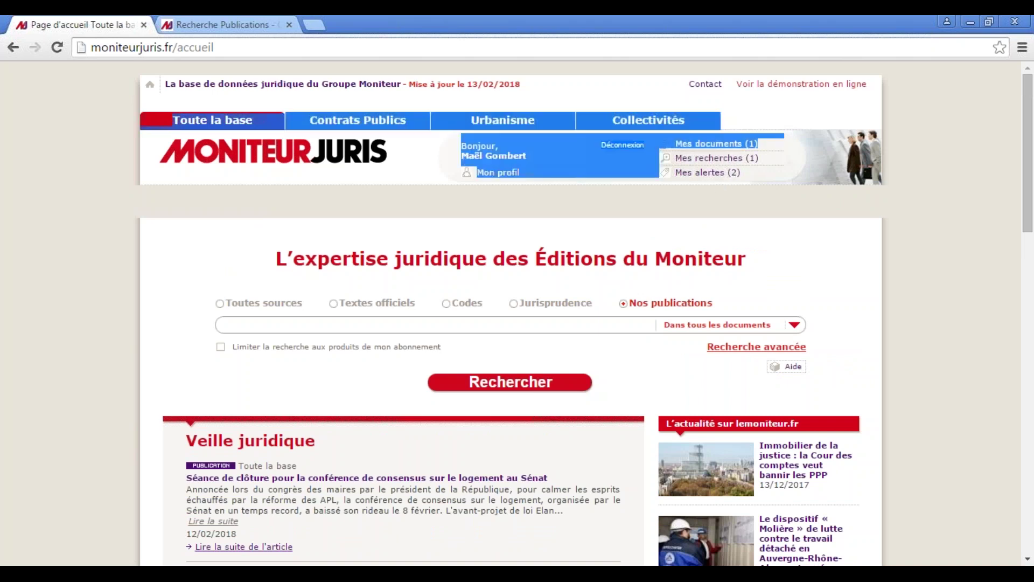
left_click(727, 198)
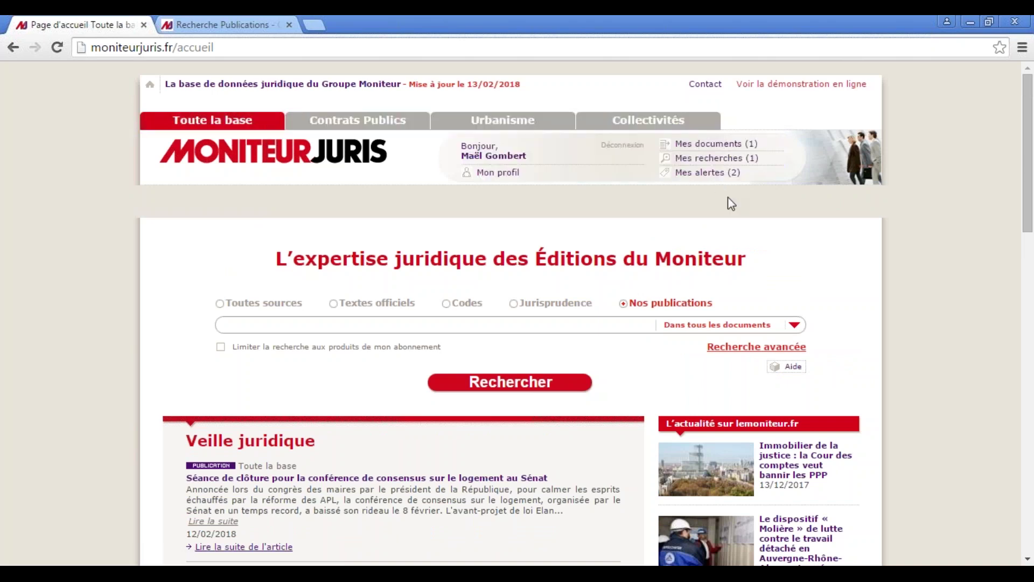
Open Mes documents, Mes recherches and Mes alertes, each in a new browser tab
right_click(722, 147)
key("Escape")
right_click(735, 159)
left_click(748, 168)
right_click(714, 172)
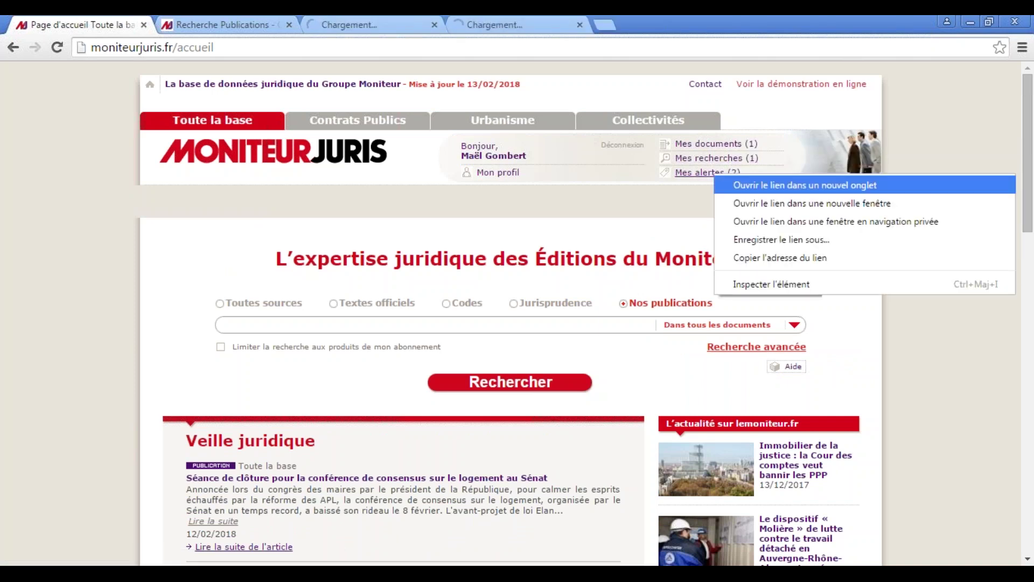
left_click(744, 185)
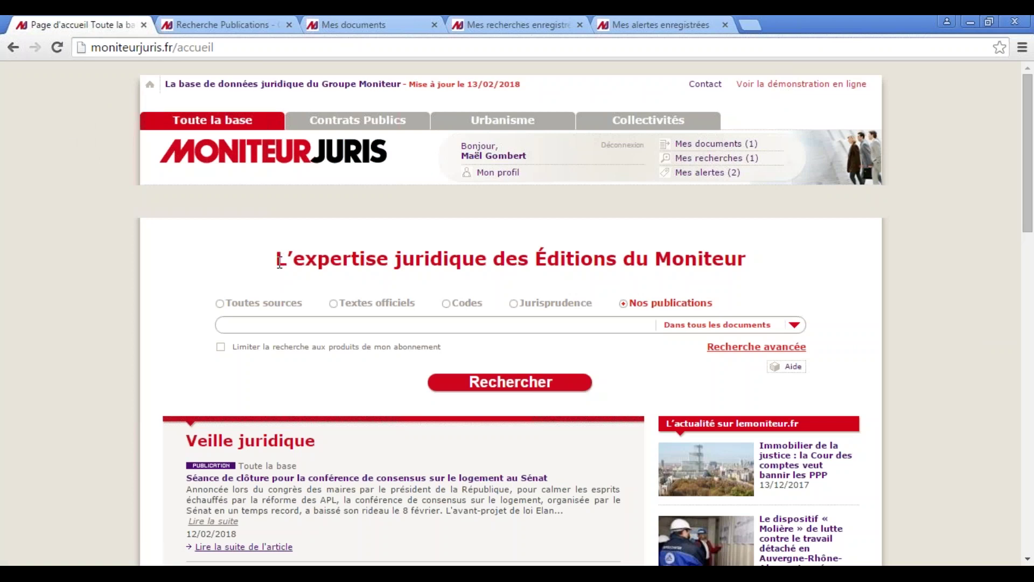
Search Nos publications for the suggested term "seuils" in all documents
scroll(278, 264, "down", 2)
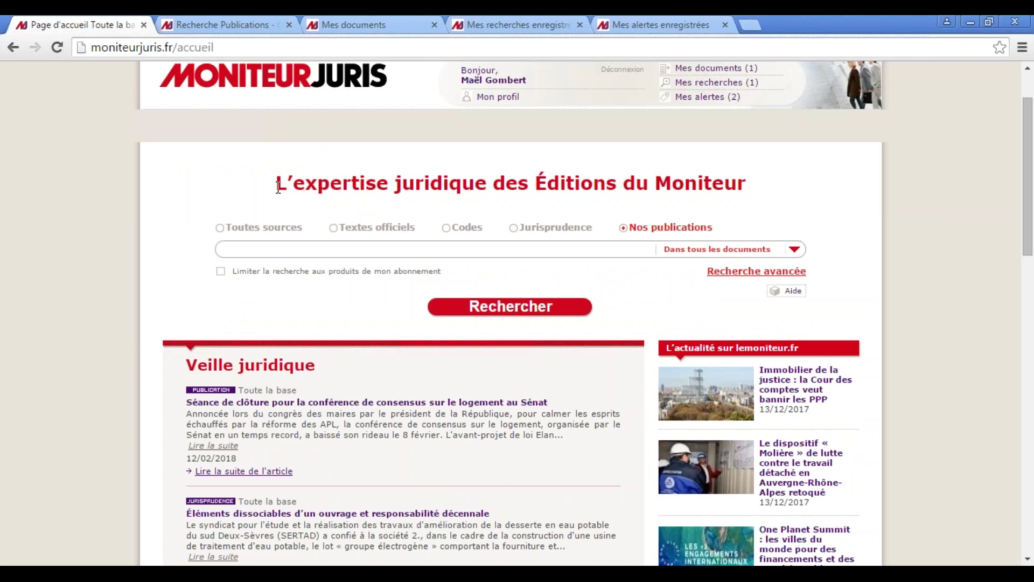
left_click(271, 244)
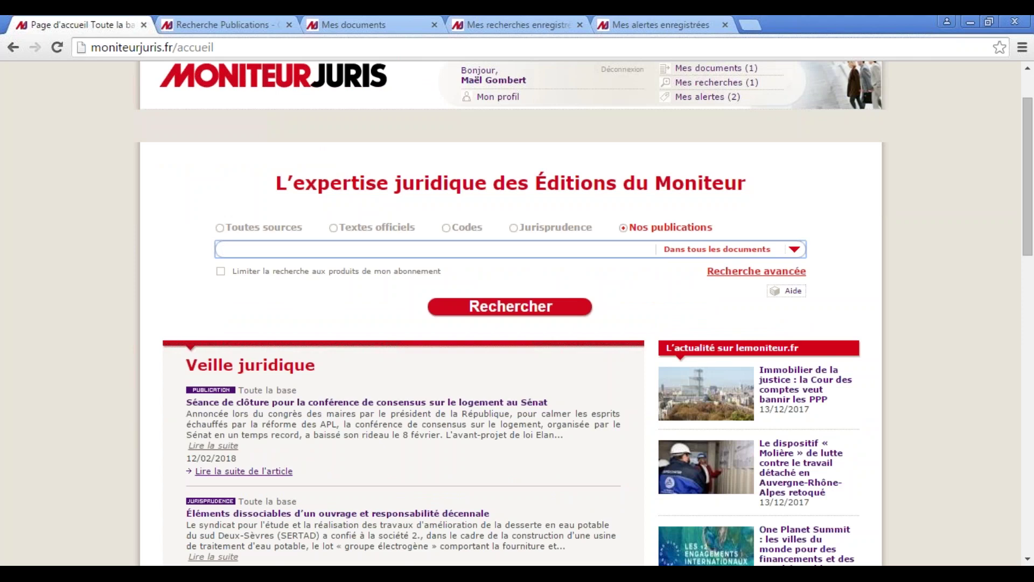
type("seuil")
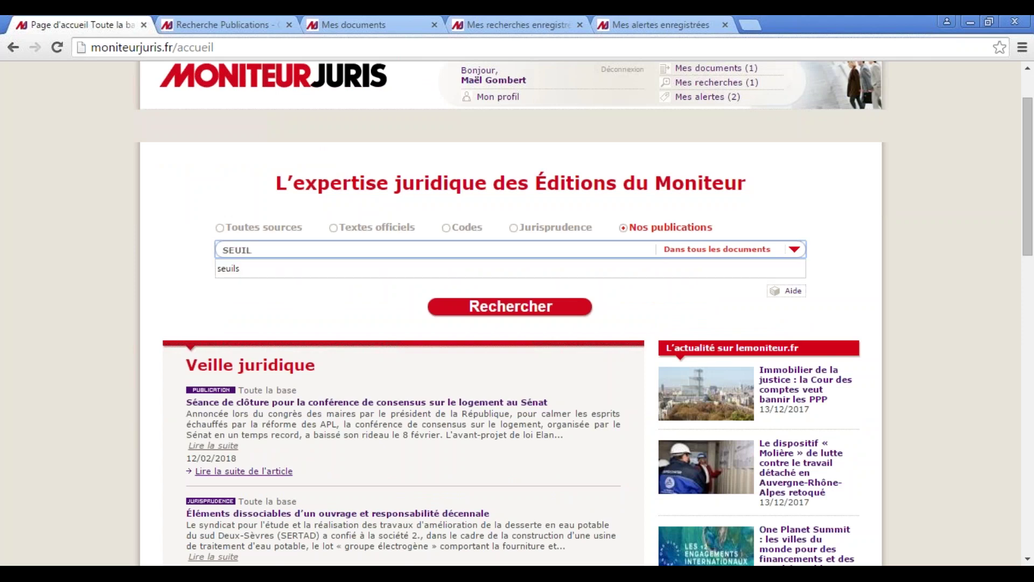
key("Down")
key("Return")
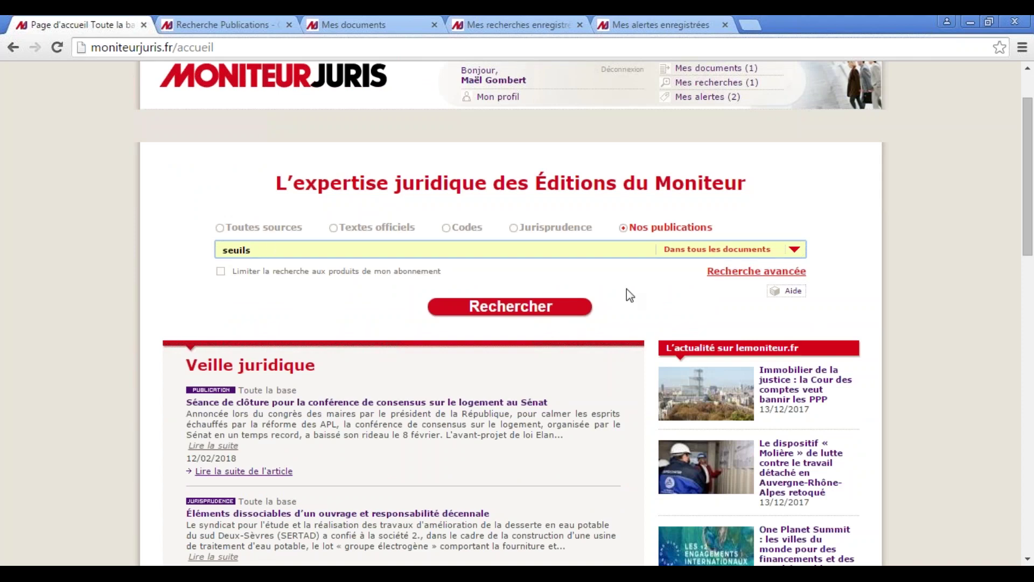
left_click(537, 307)
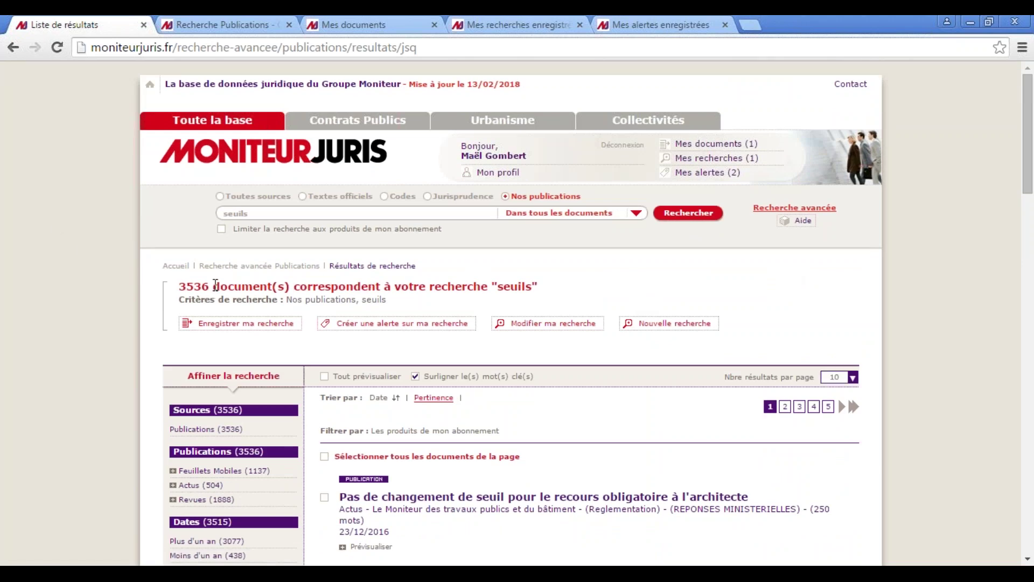
Check the number of documents found and examine the Affiner la recherche filters by source, publication and date
double_click(179, 286)
scroll(112, 236, "down", 2)
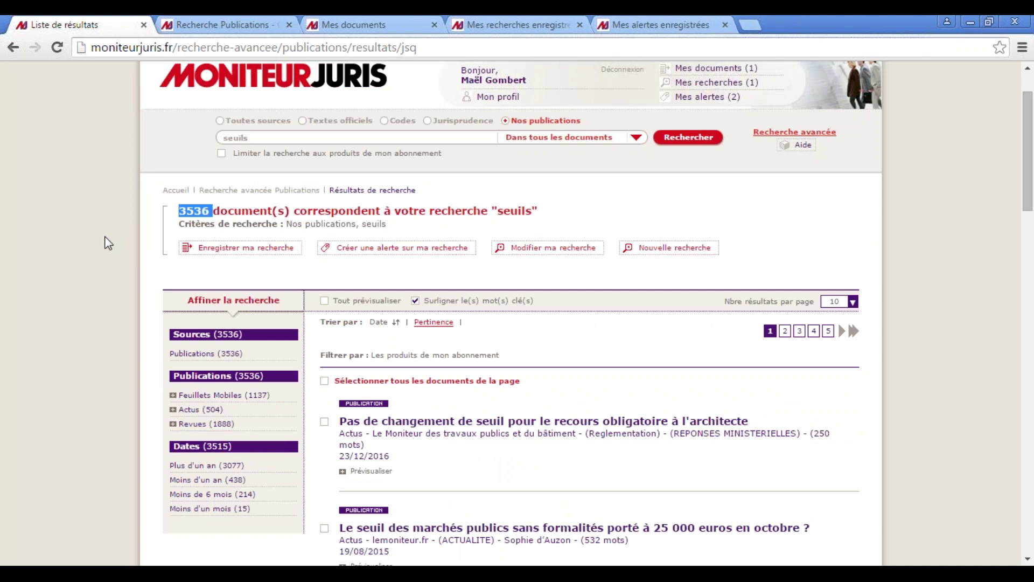
scroll(108, 242, "down", 2)
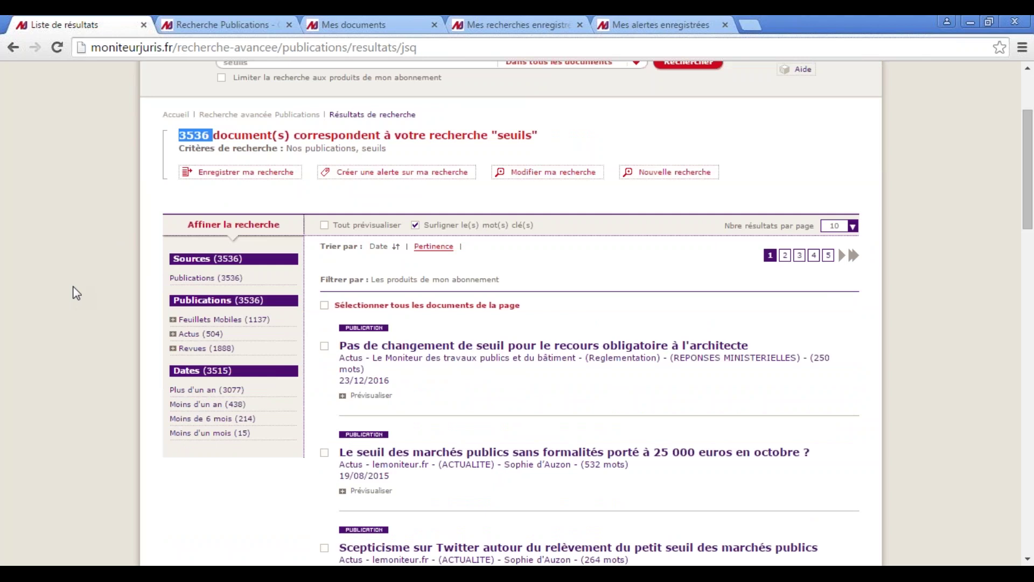
left_click_drag(167, 196, 221, 404)
left_click_drag(221, 504, 177, 214)
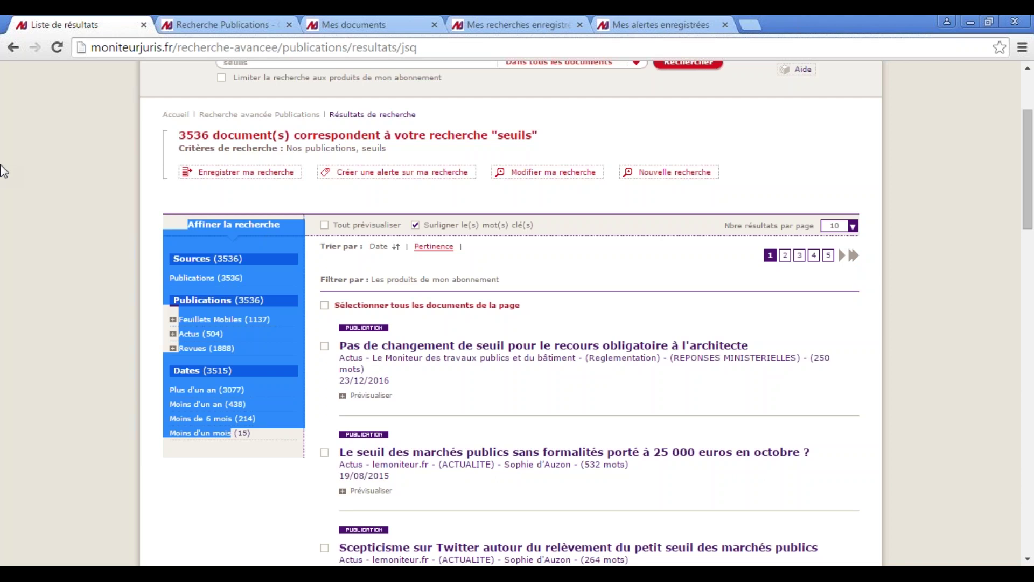
left_click(50, 158)
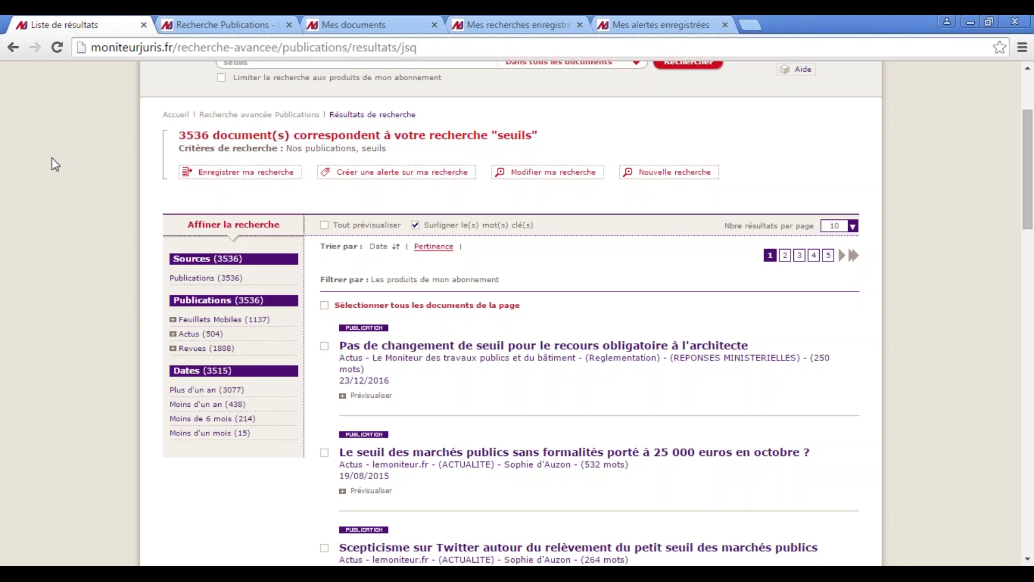
Expand the Feuillets Mobiles publications and refine the results to Droit des marchés publics
left_click(173, 320)
scroll(109, 308, "down", 3)
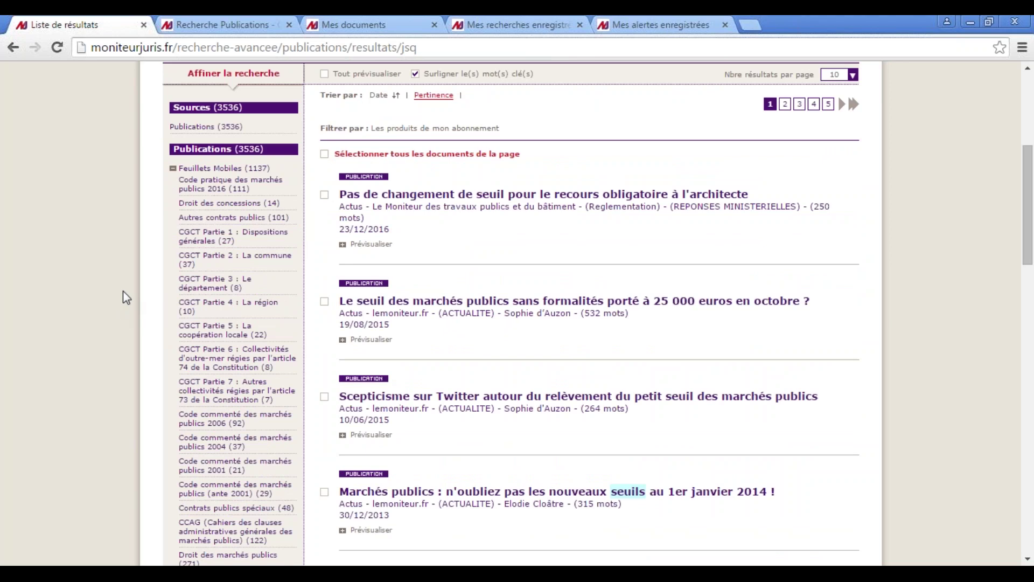
scroll(123, 290, "down", 2)
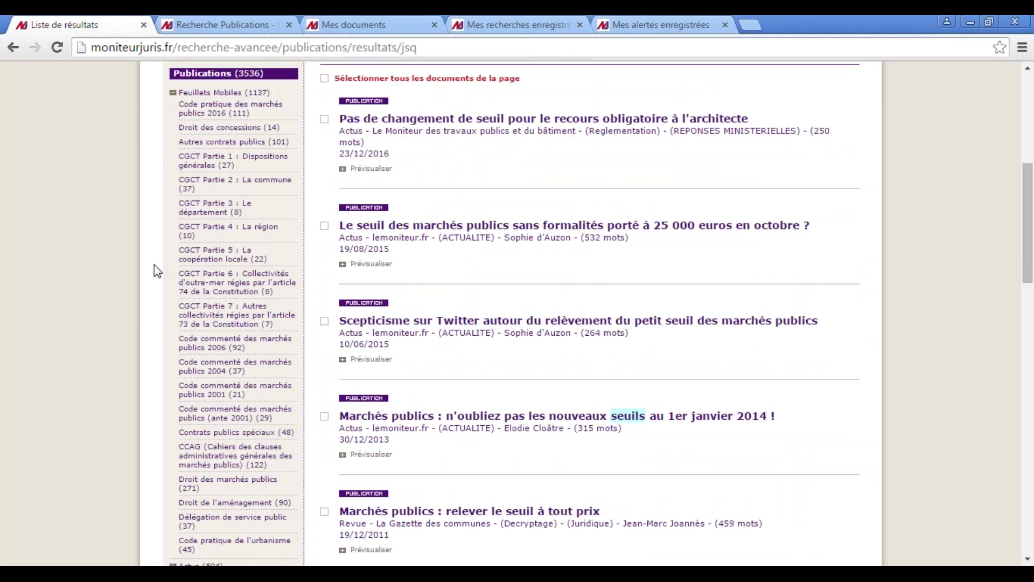
scroll(160, 212, "down", 3)
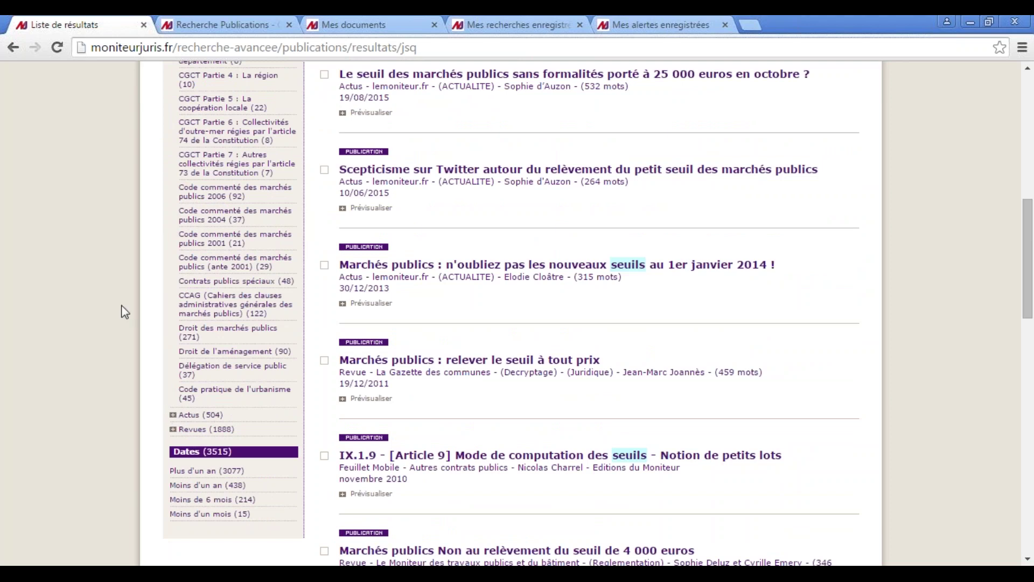
scroll(143, 284, "up", 5)
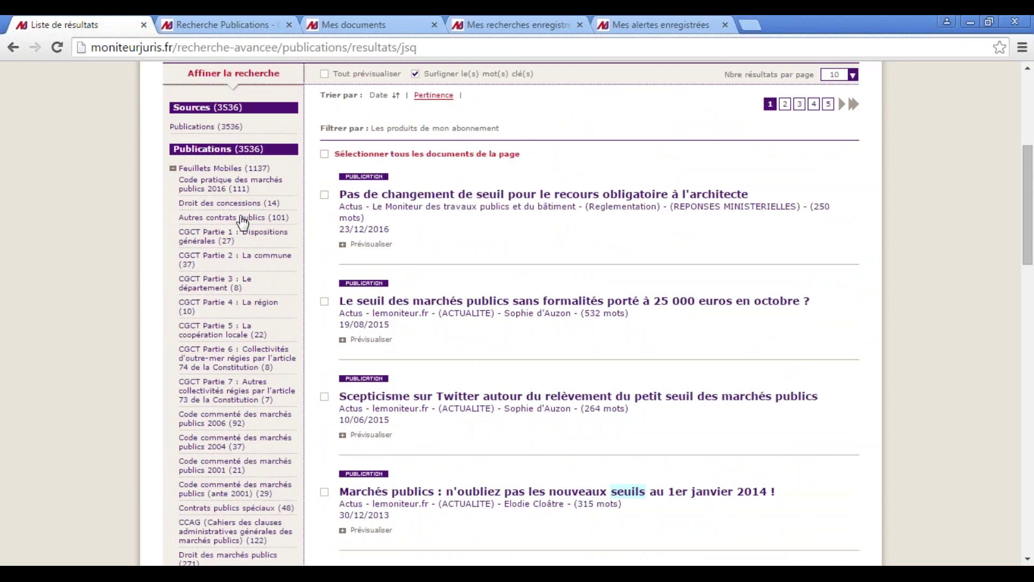
scroll(226, 311, "down", 3)
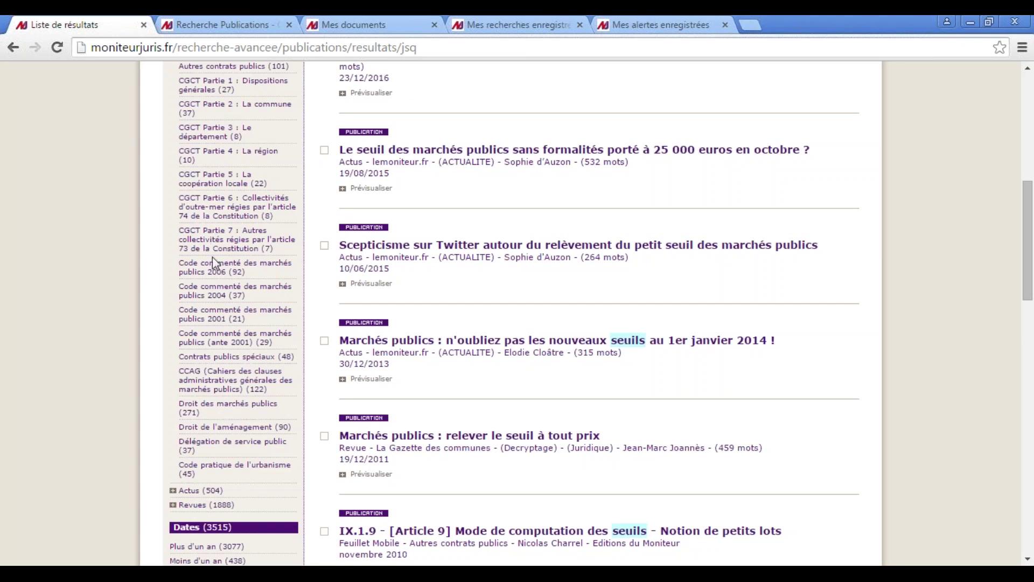
left_click(201, 410)
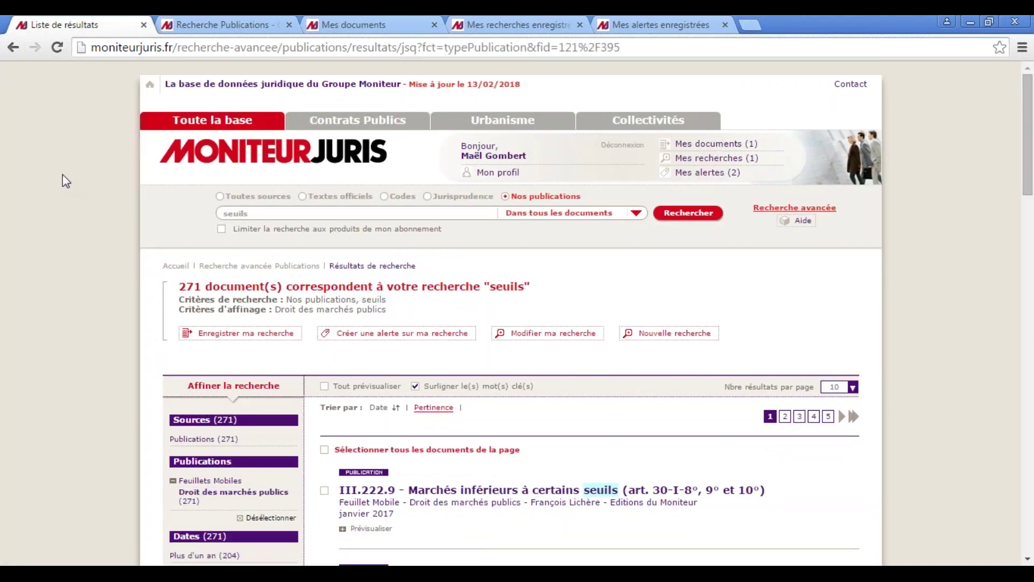
Check the number of refined results and look over the list of documents
scroll(94, 181, "down", 2)
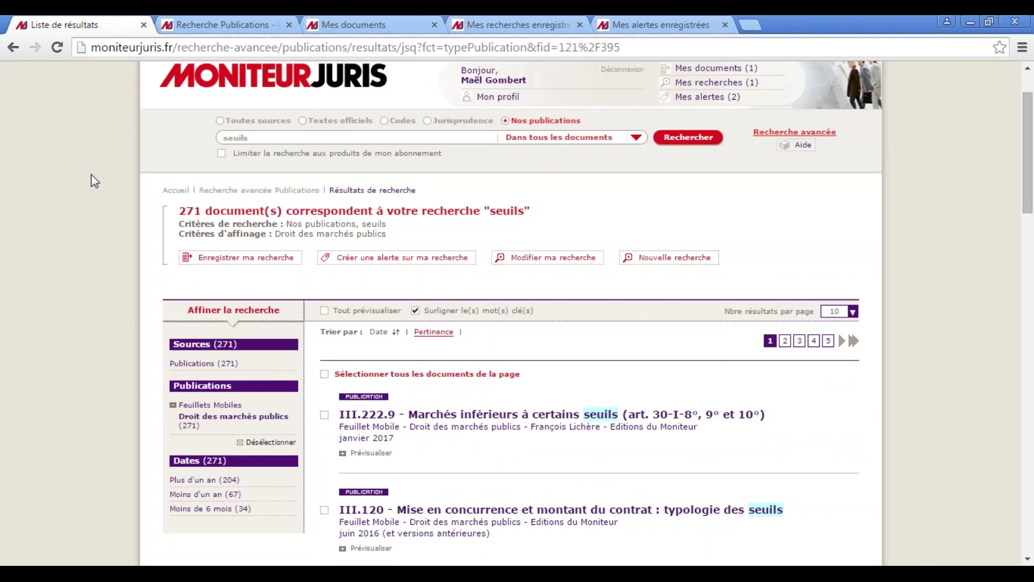
double_click(193, 211)
left_click(46, 181)
left_click_drag(491, 339, 473, 563)
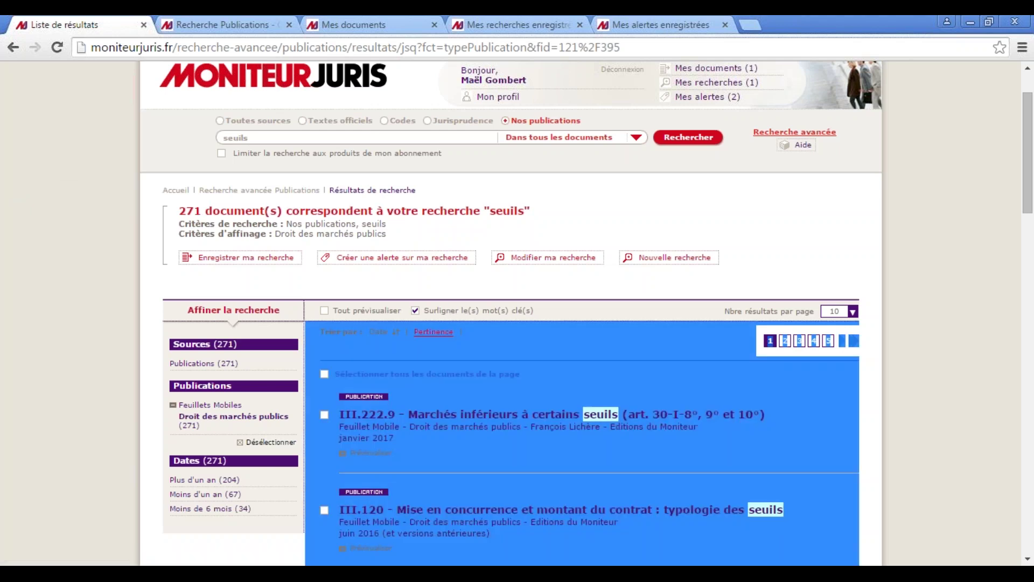
left_click(505, 335)
Sort the refined results by date, then review the list and the applied Critères d'affinage
left_click(379, 332)
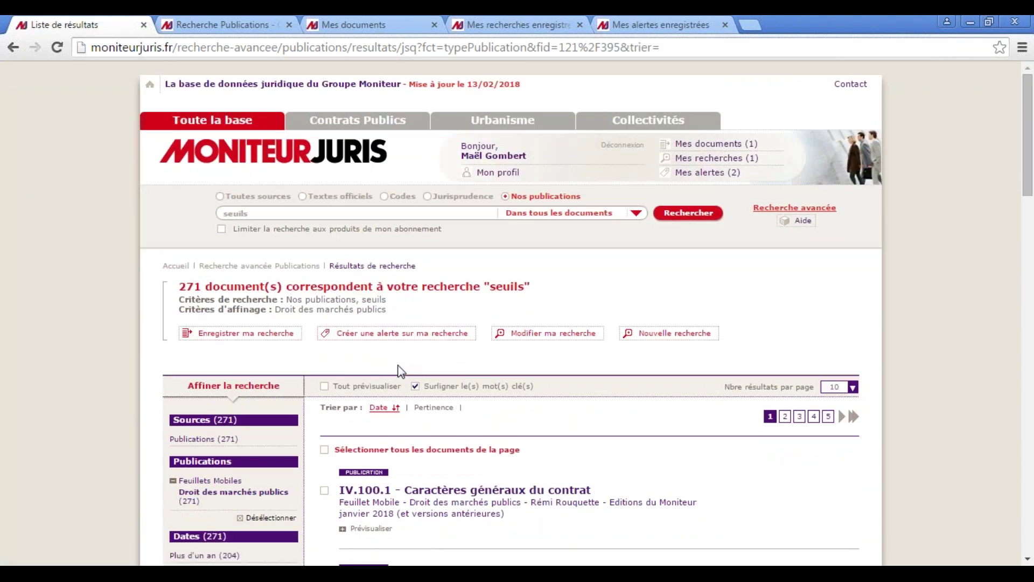
scroll(399, 370, "down", 1)
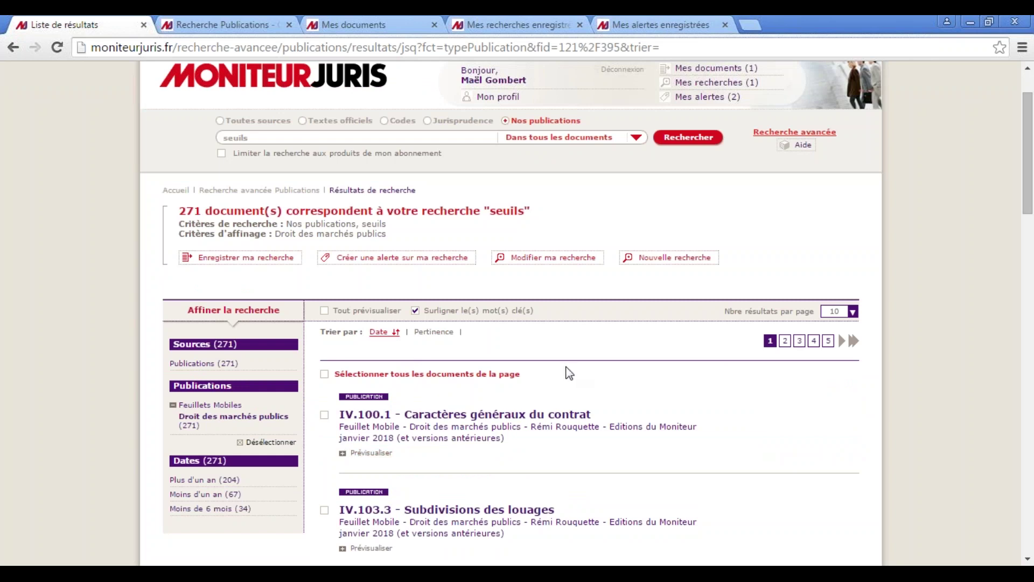
scroll(567, 372, "down", 1)
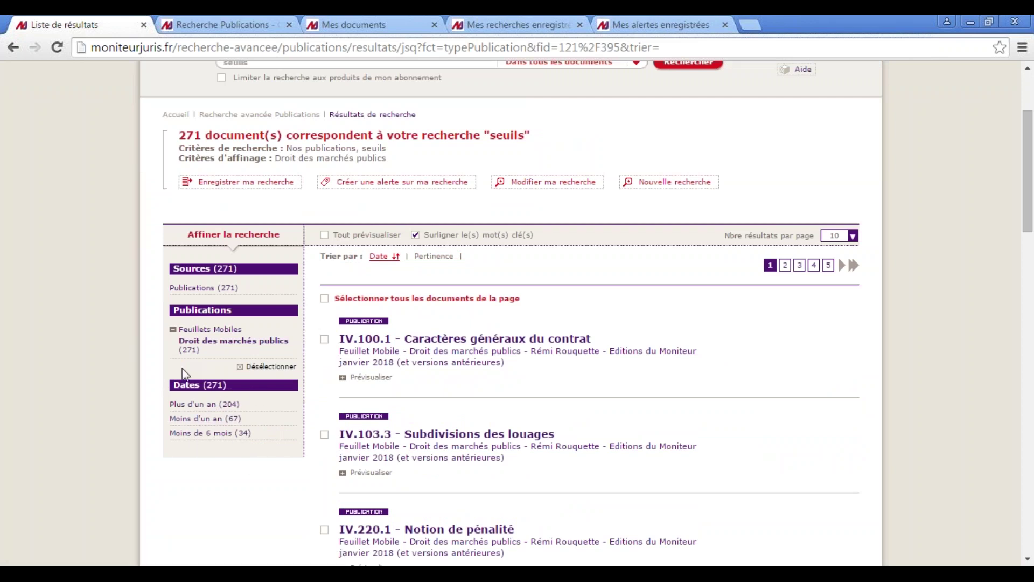
scroll(256, 480, "up", 2)
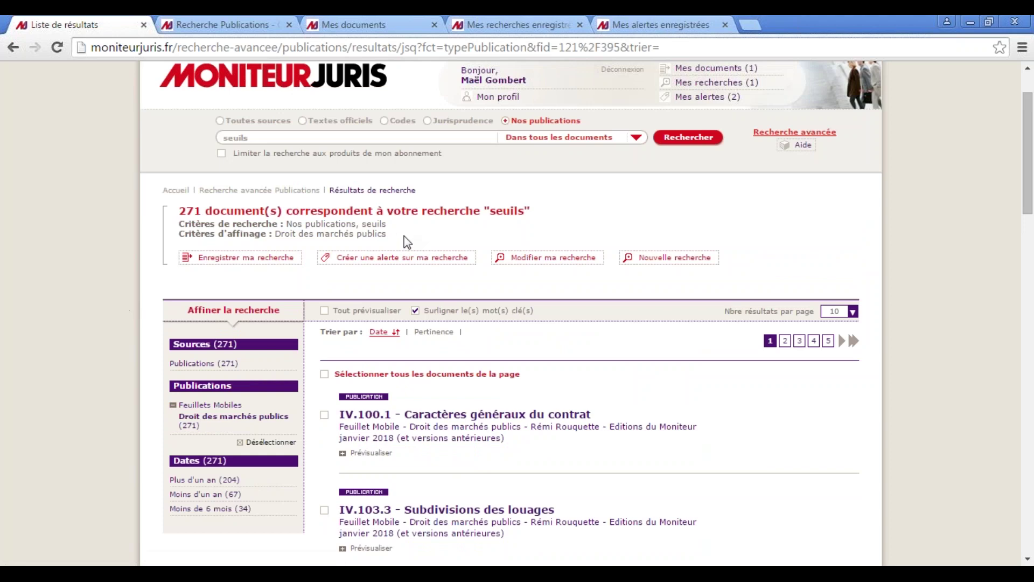
left_click_drag(404, 236, 273, 226)
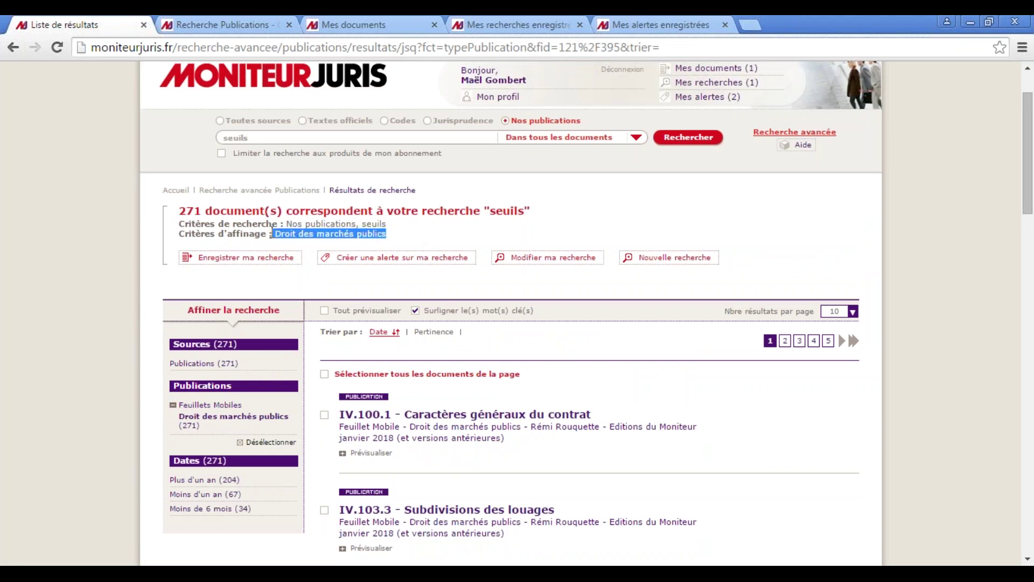
Preview the excerpt of "IV.100.1 - Caractères généraux du contrat", try the keyword highlighting option and close the preview
scroll(454, 236, "down", 1)
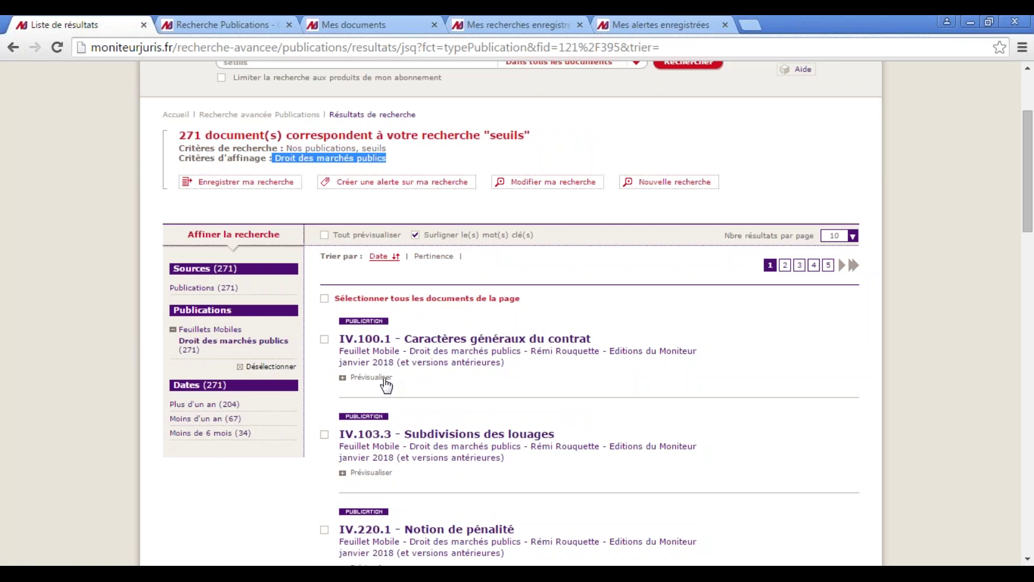
left_click(372, 377)
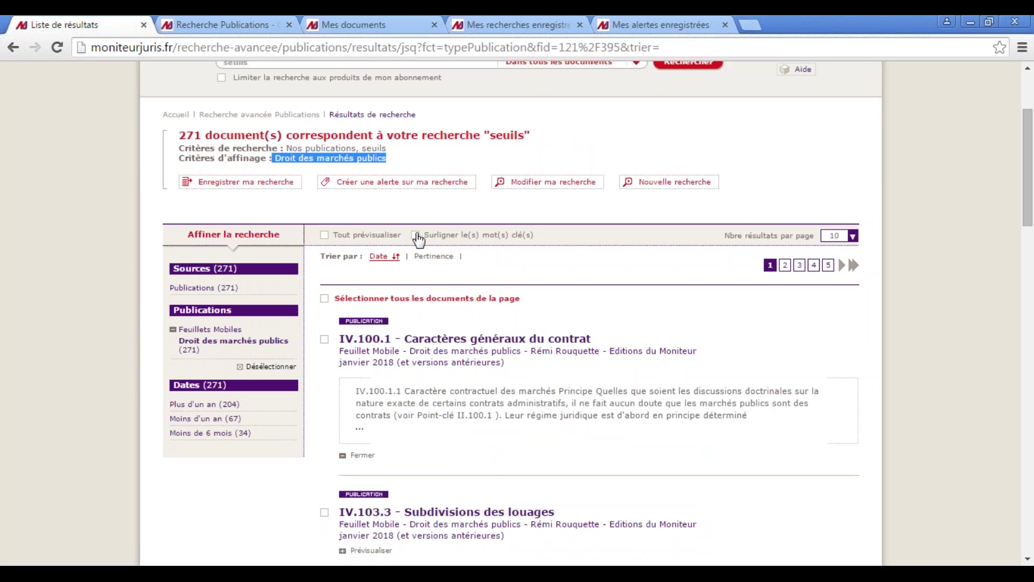
left_click(416, 235)
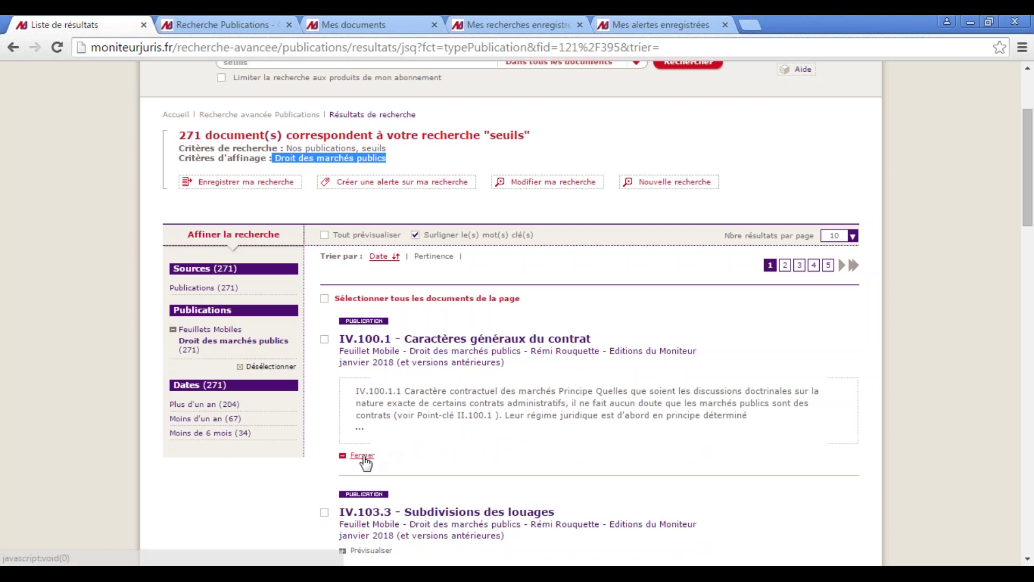
left_click(361, 455)
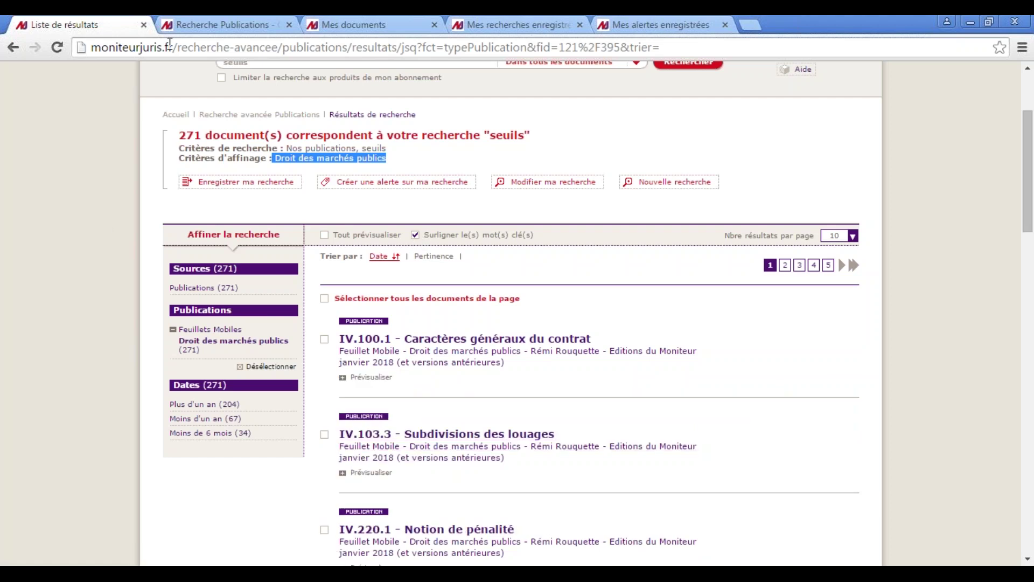
Save the refined "seuils" search under the name "SEUILS / DMP"
scroll(72, 205, "up", 2)
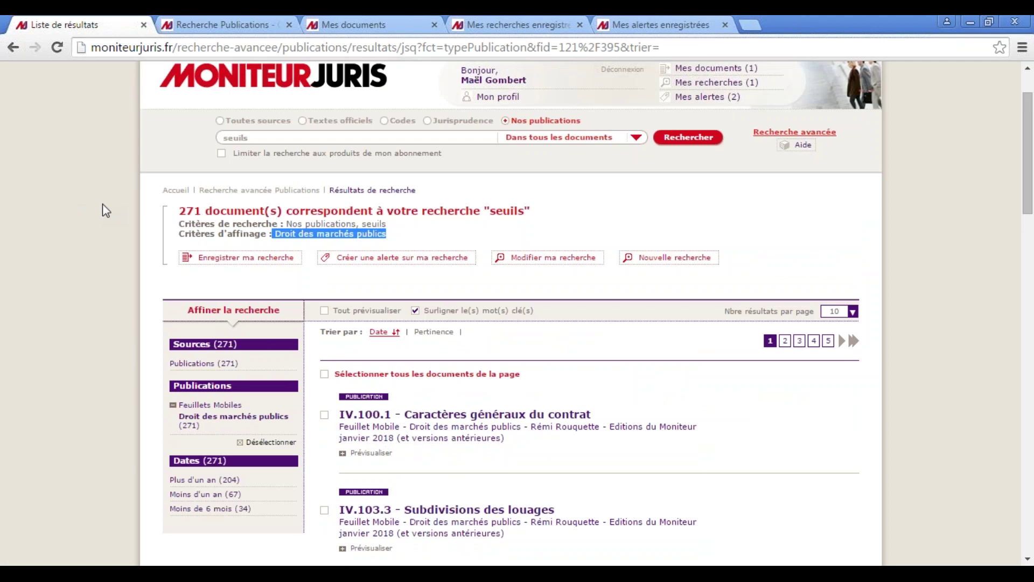
left_click(299, 259)
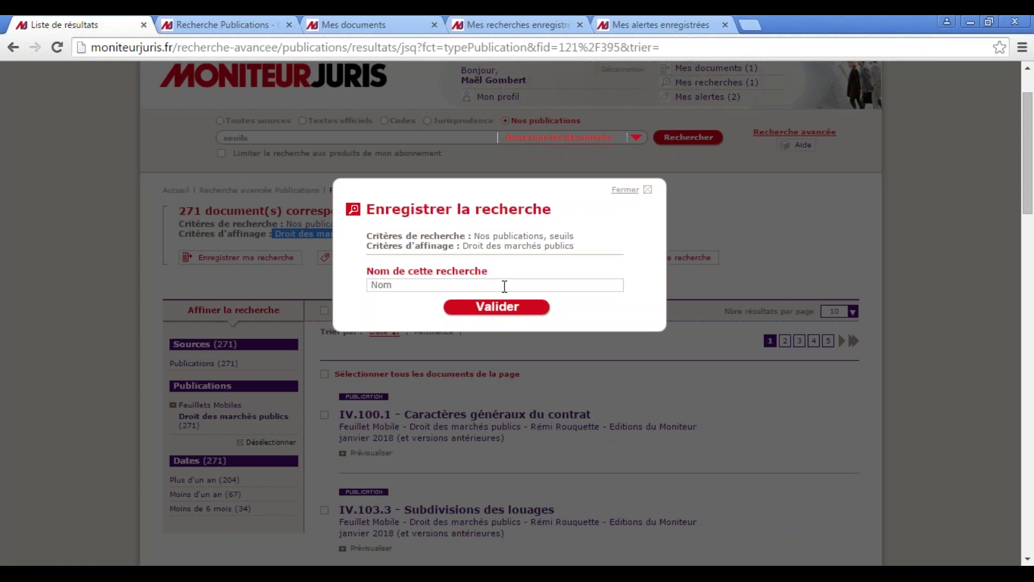
left_click(505, 285)
type("sEUIL")
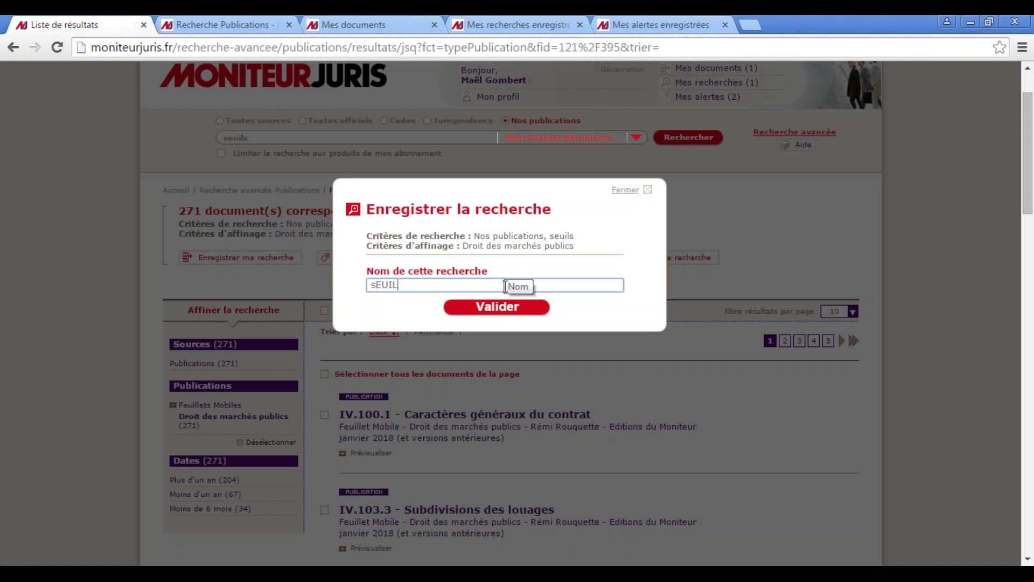
key("Home")
key("Delete")
type("S")
key("End")
type("S / DMP")
left_click(496, 306)
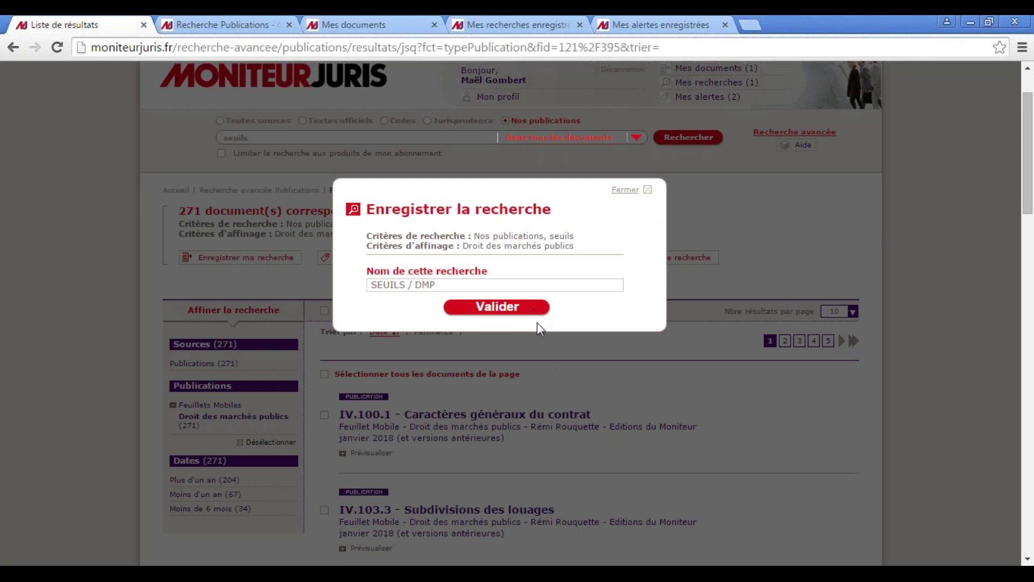
left_click(496, 306)
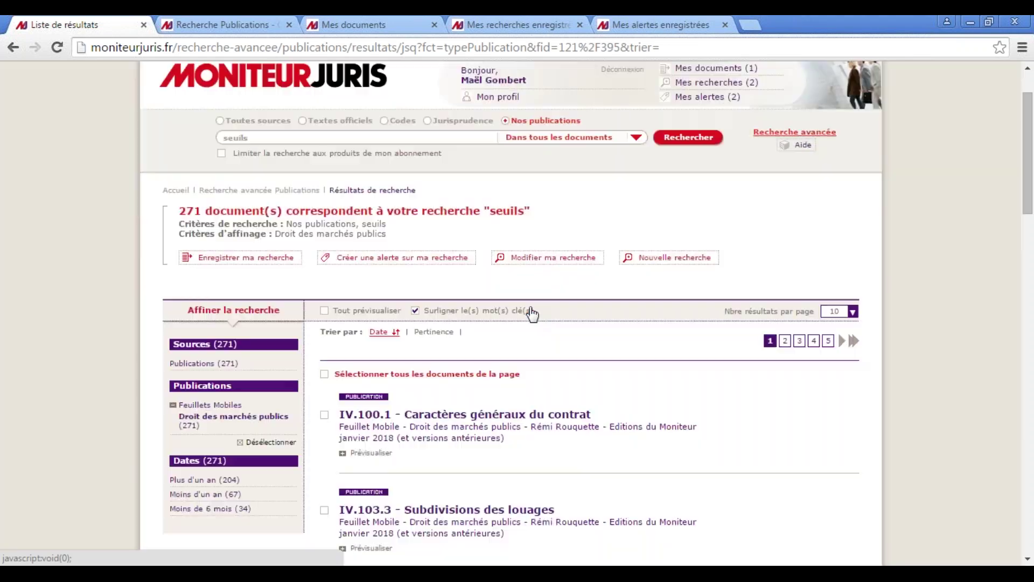
left_click(532, 309)
Create an alert on this search named "SEUILS / DMP" with monthly periodicity on the 20 du mois
scroll(636, 248, "down", 3)
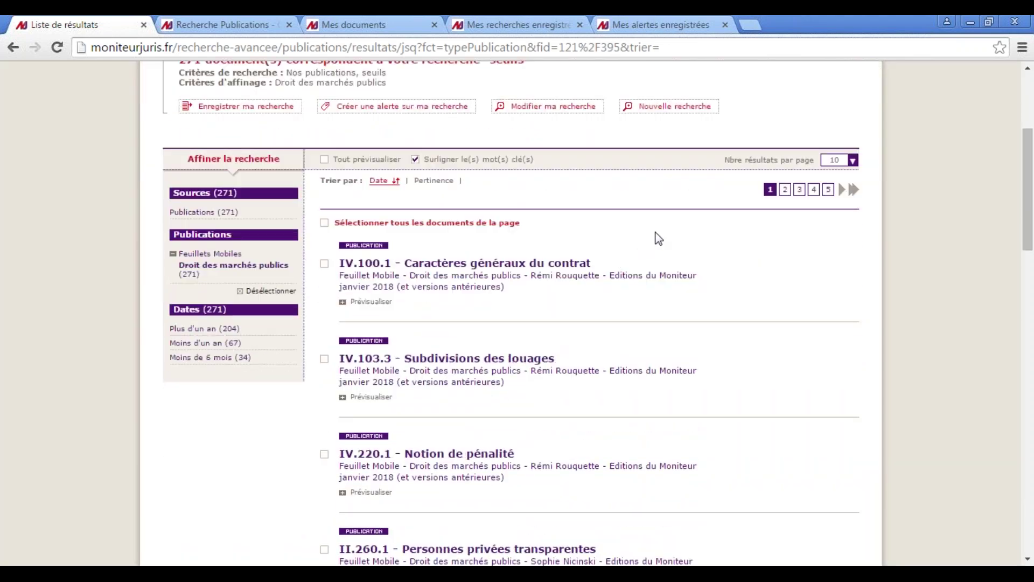
scroll(658, 239, "up", 2)
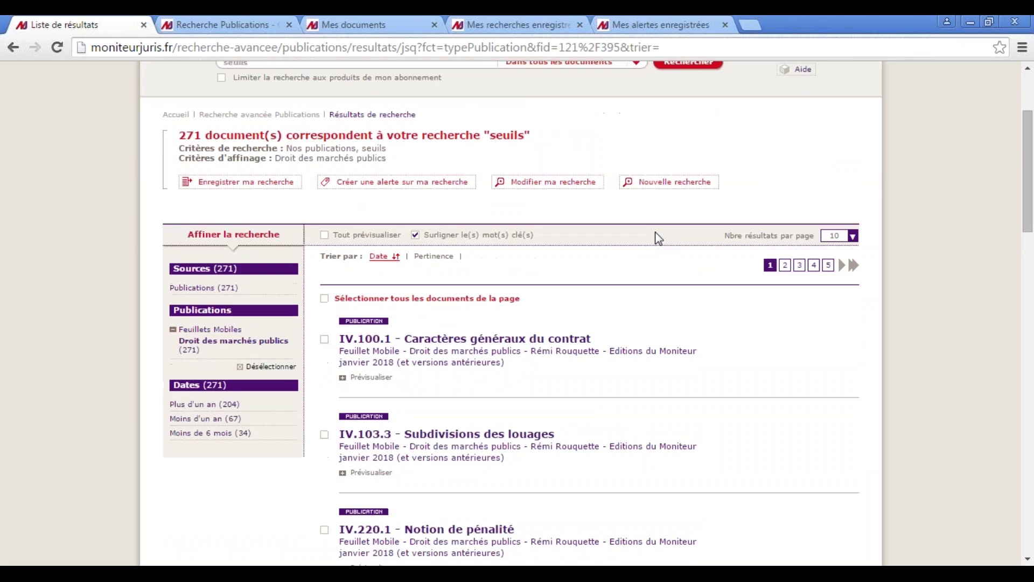
left_click(466, 188)
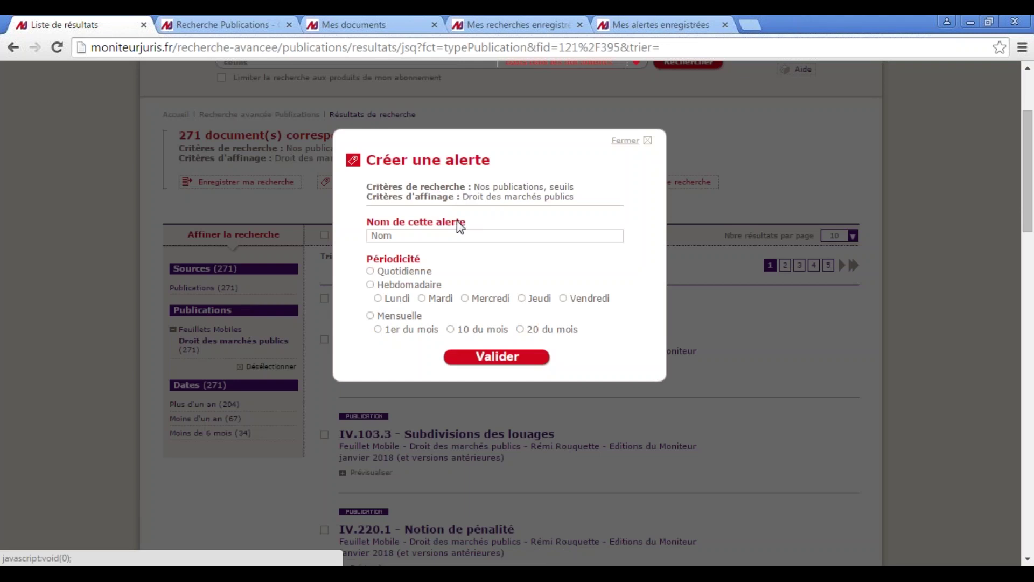
left_click(378, 330)
left_click(522, 331)
left_click(463, 236)
type("SEU")
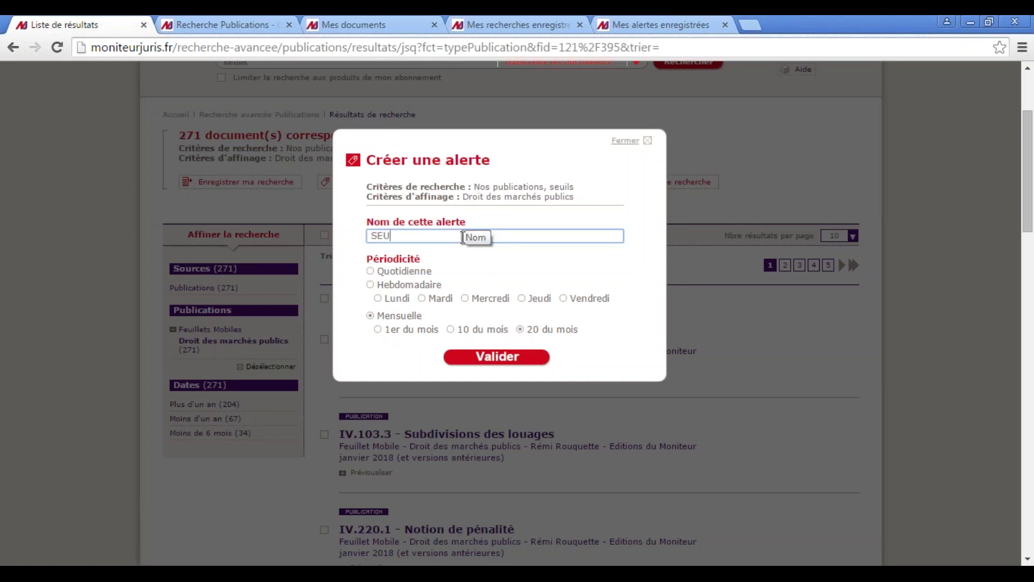
type("ILS / DMP")
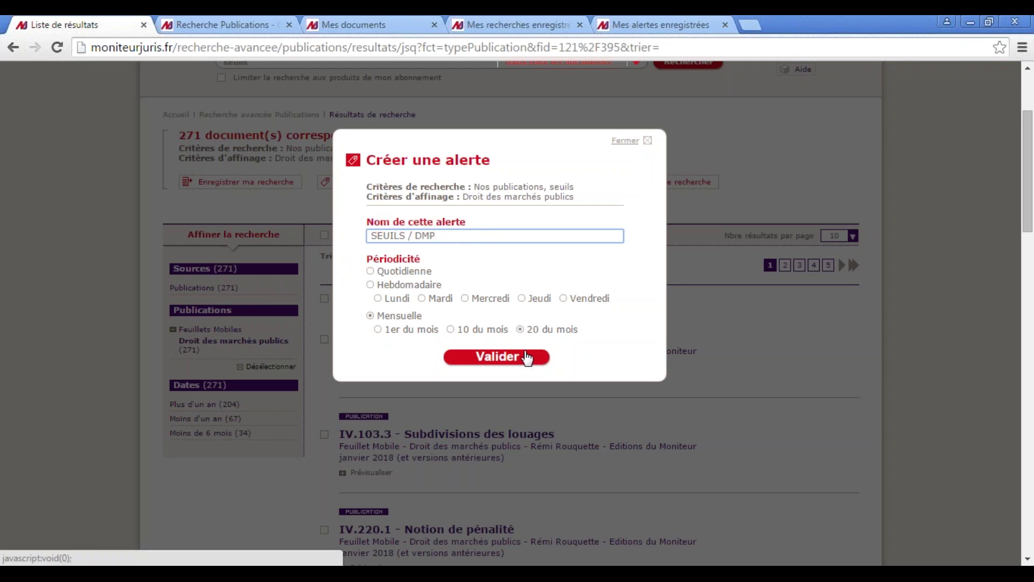
left_click(527, 357)
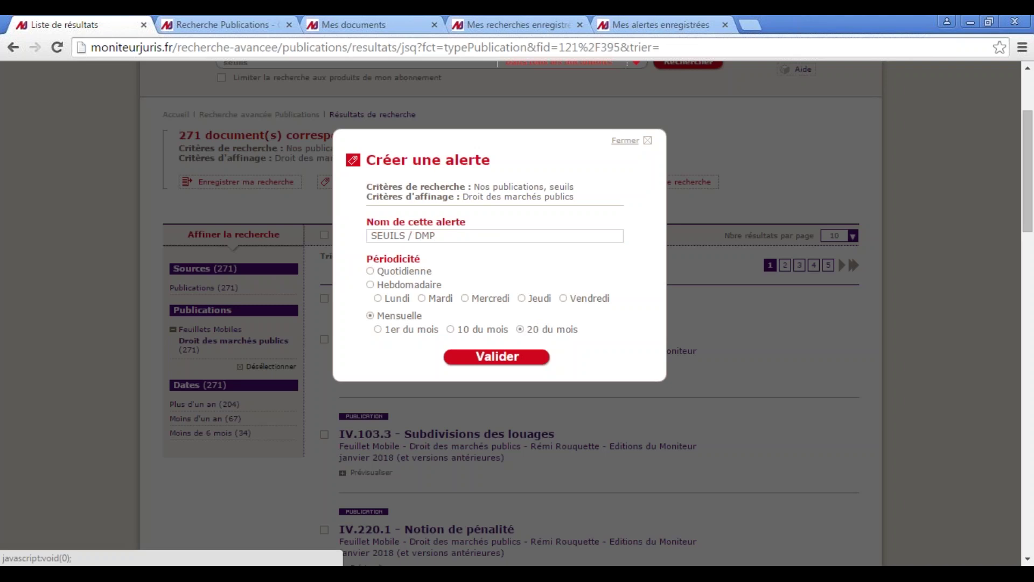
left_click(510, 359)
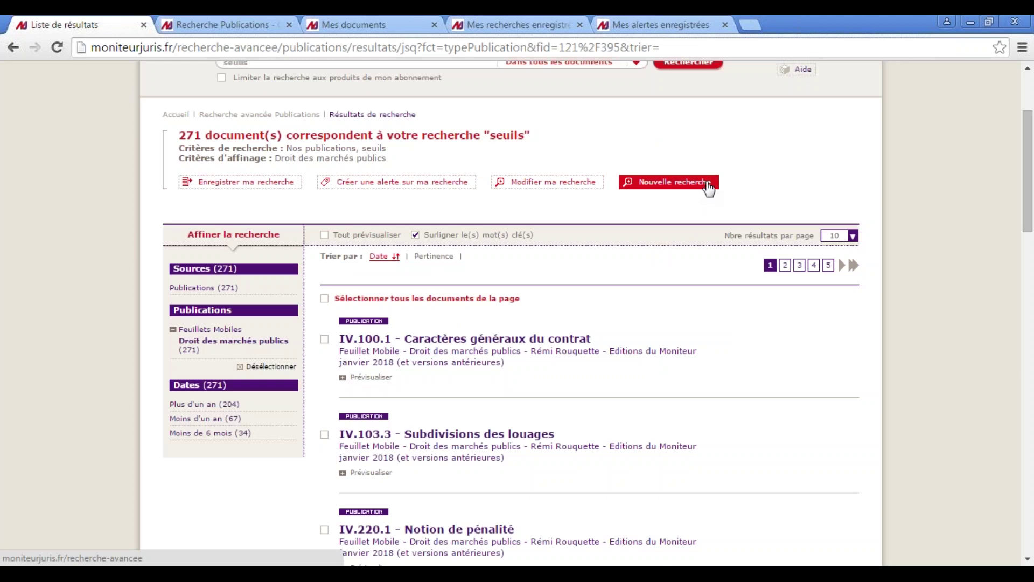
Remove the Droit des marchés publics refinement and search Toutes sources for "seuils" Dans les titres uniquement
left_click(274, 369)
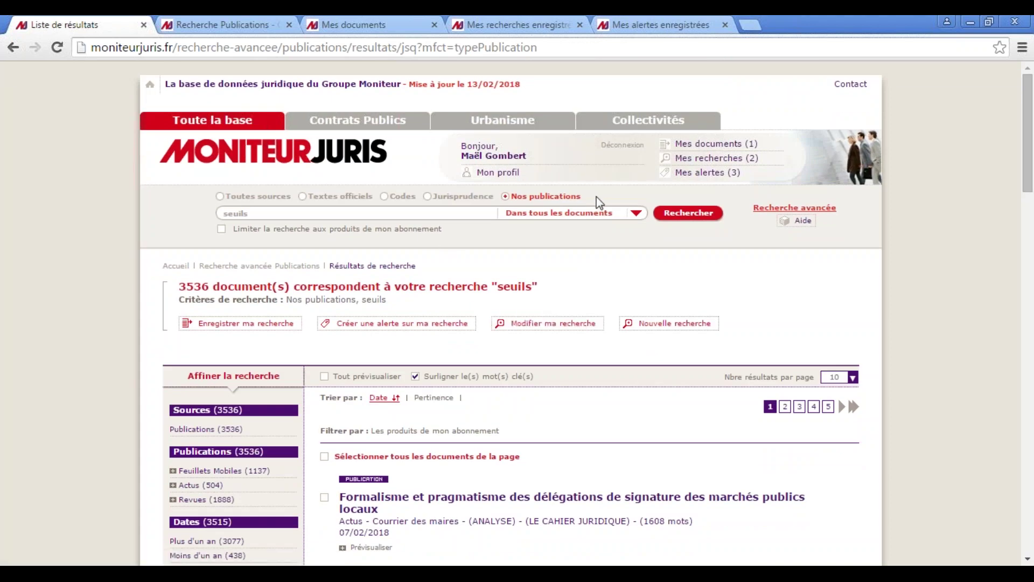
triple_click(512, 198)
left_click(221, 197)
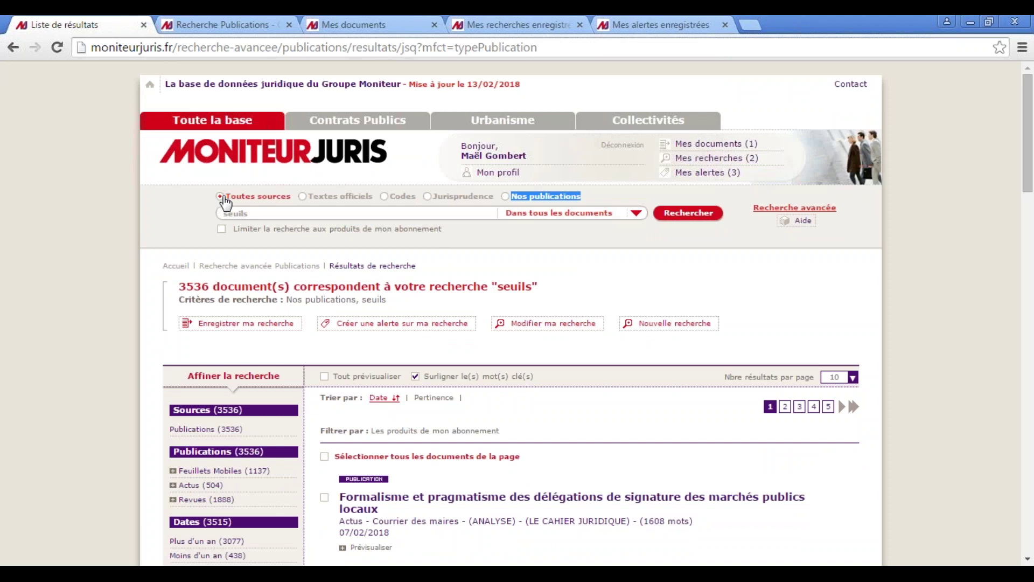
left_click(630, 216)
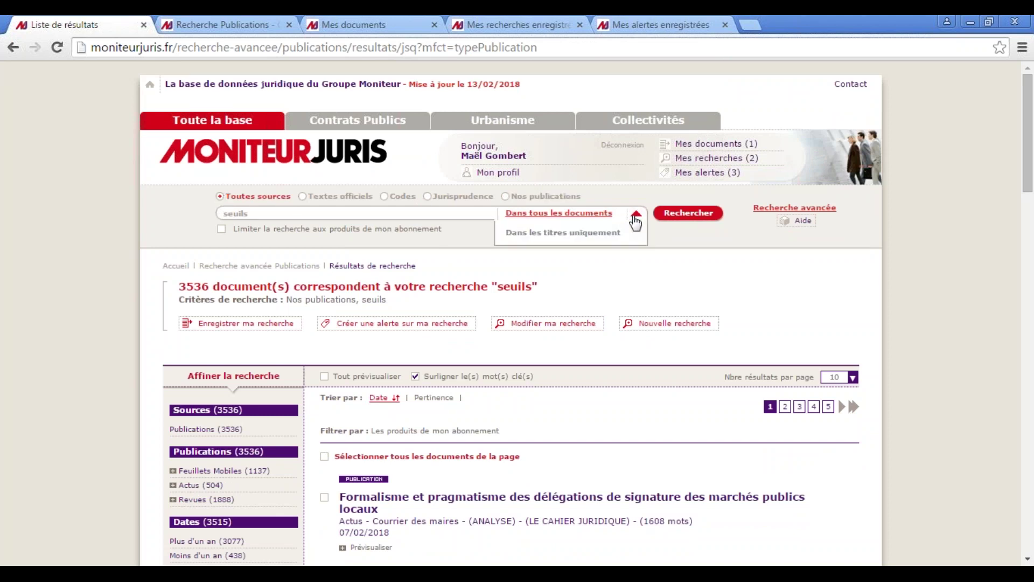
left_click(586, 244)
left_click(682, 214)
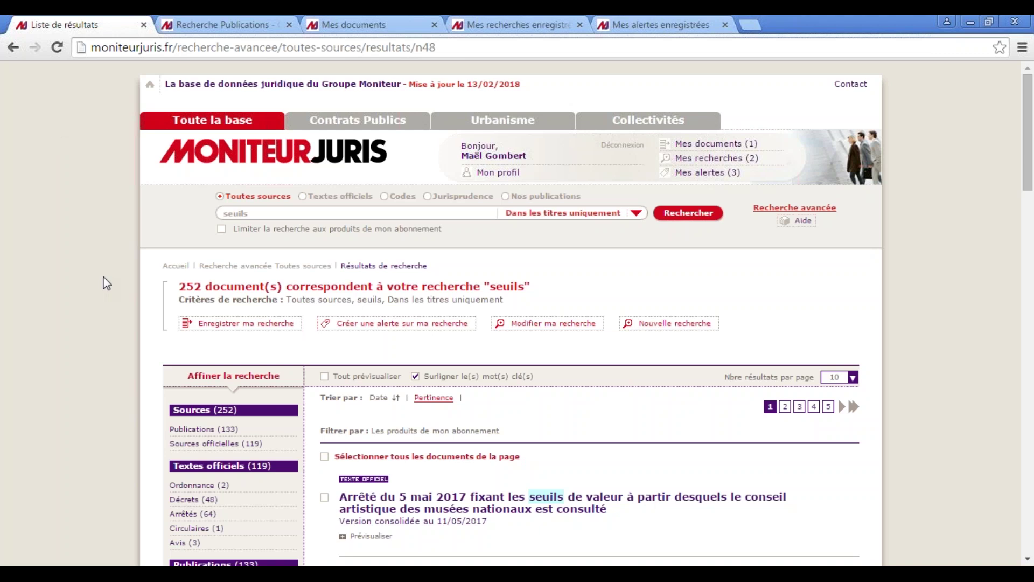
Sort the title-only results by date and look through the first documents in the list
scroll(108, 283, "down", 3)
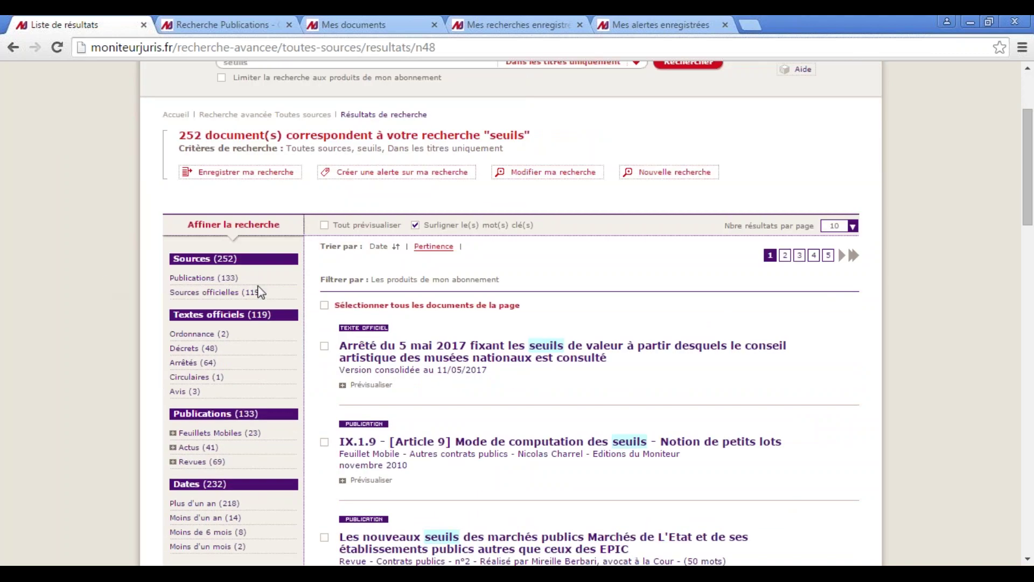
left_click(382, 248)
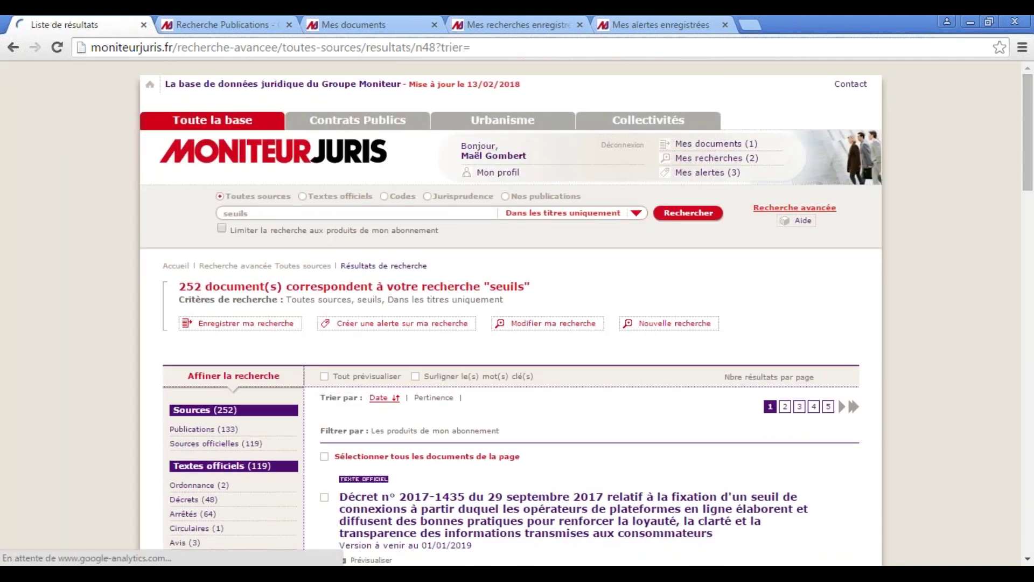
left_click(415, 376)
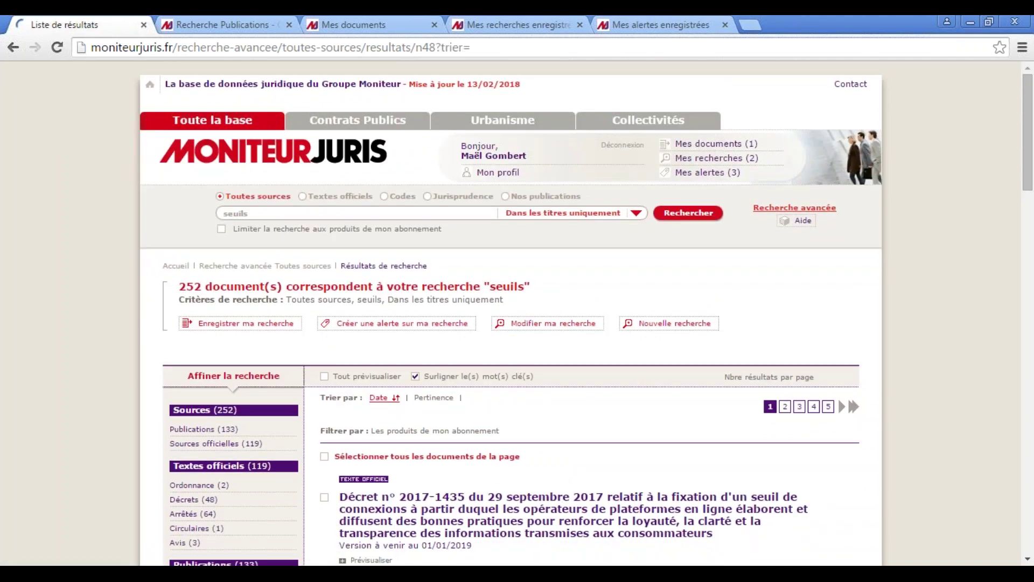
scroll(416, 356, "down", 4)
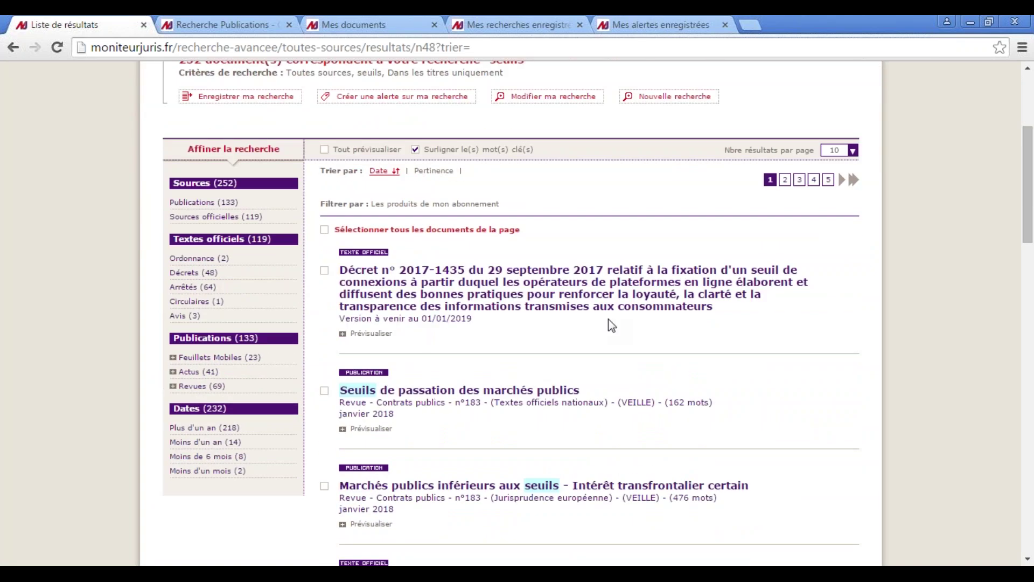
scroll(588, 438, "down", 1)
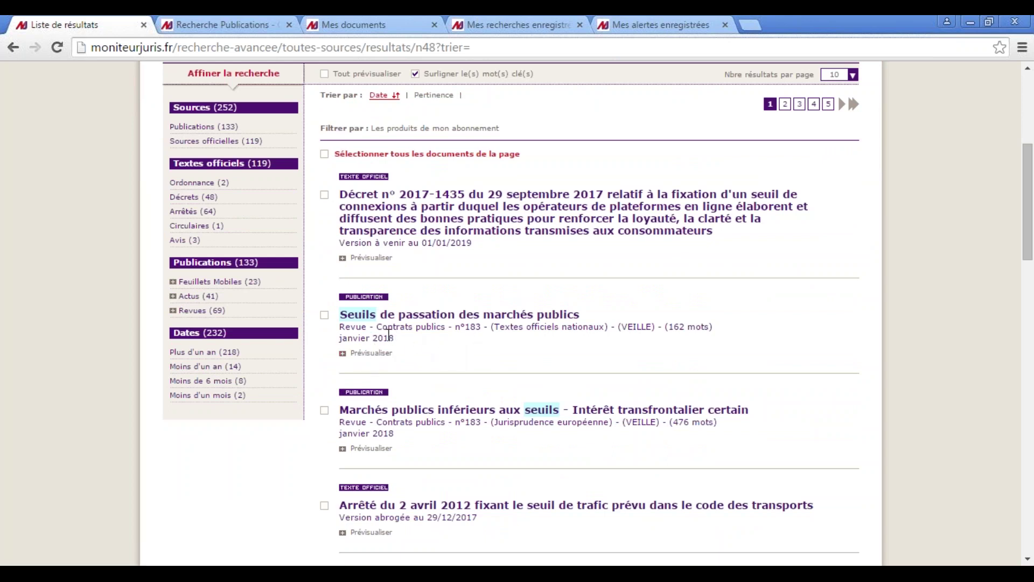
scroll(389, 335, "up", 1)
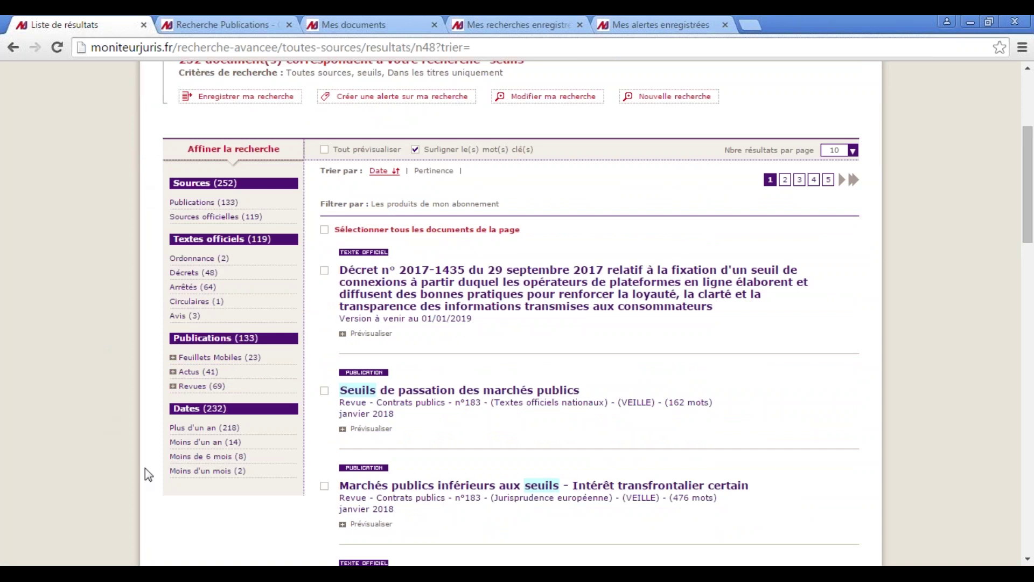
Expand the Feuillets Mobiles publications and refine the title-only results to Droit des marchés publics
left_click_drag(293, 516, 109, 172)
left_click(109, 171)
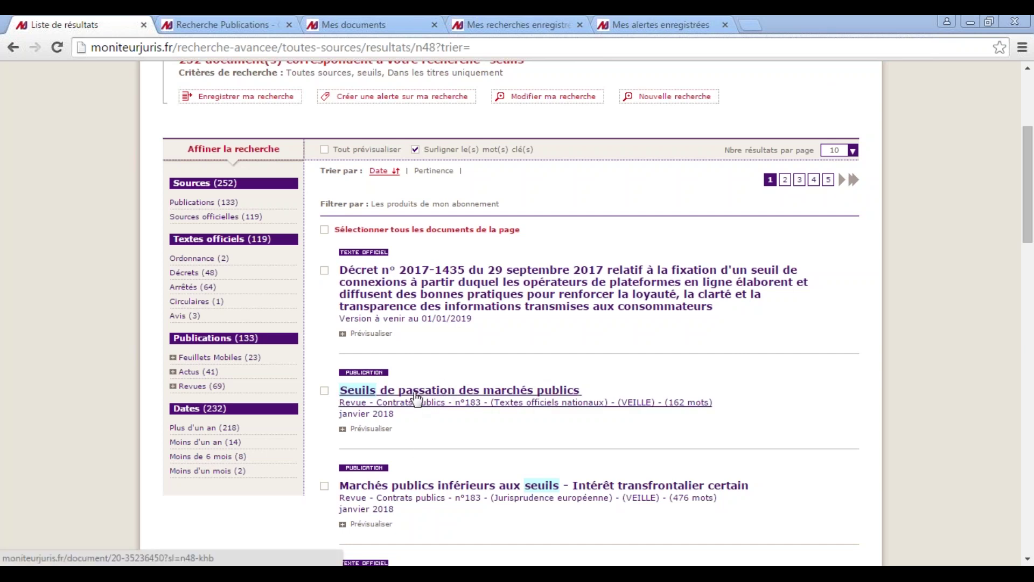
left_click(173, 357)
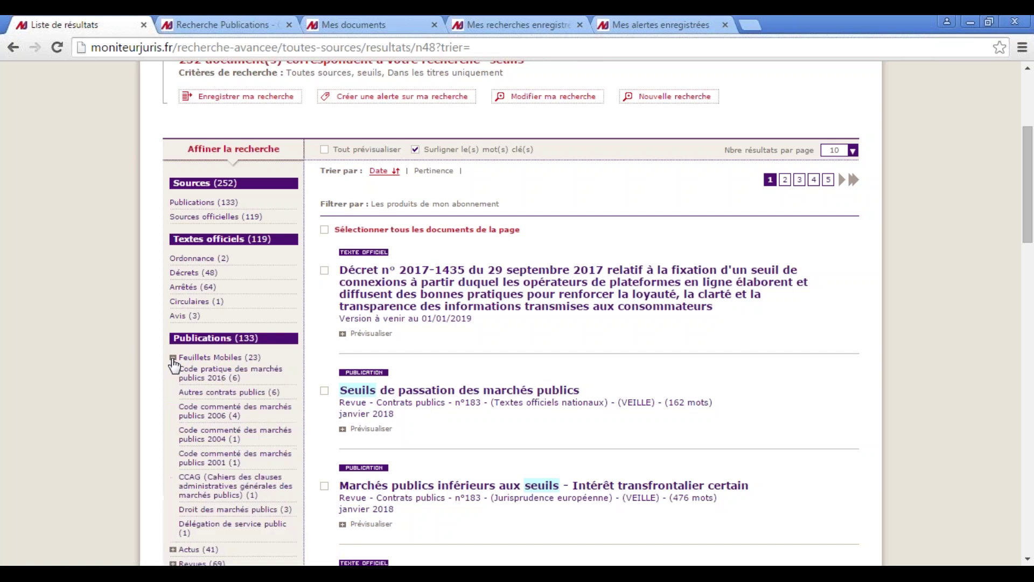
scroll(227, 471, "down", 1)
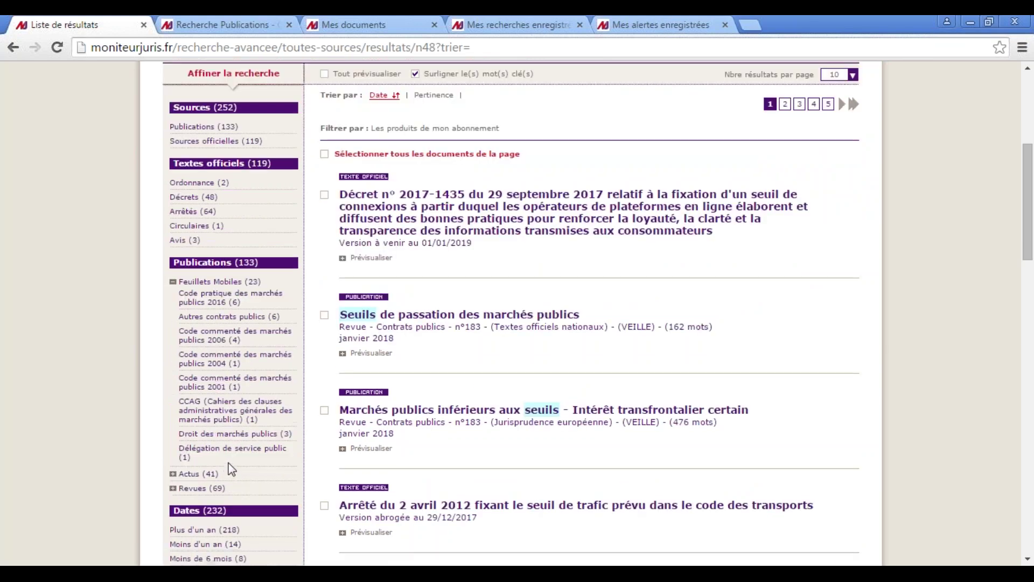
left_click(247, 434)
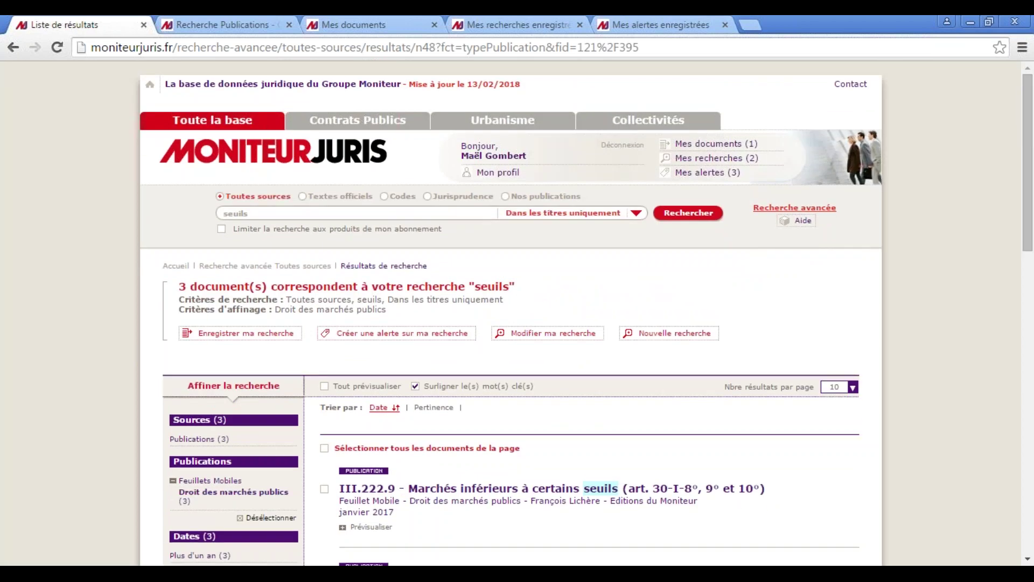
Open the document "III.222.9 - Marchés inférieurs à certains seuils" and look over its header and start of text
scroll(606, 402, "down", 1)
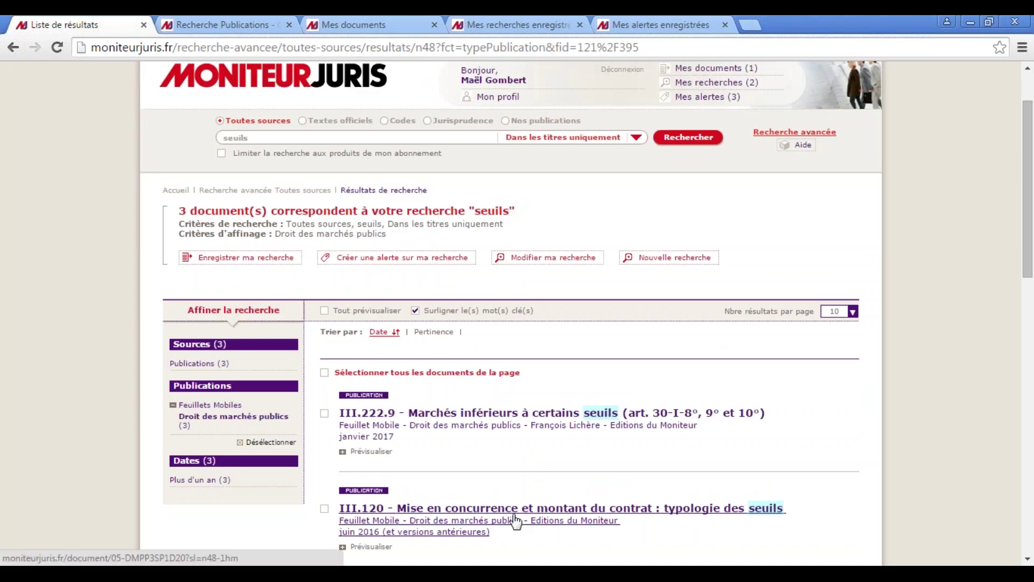
left_click(487, 422)
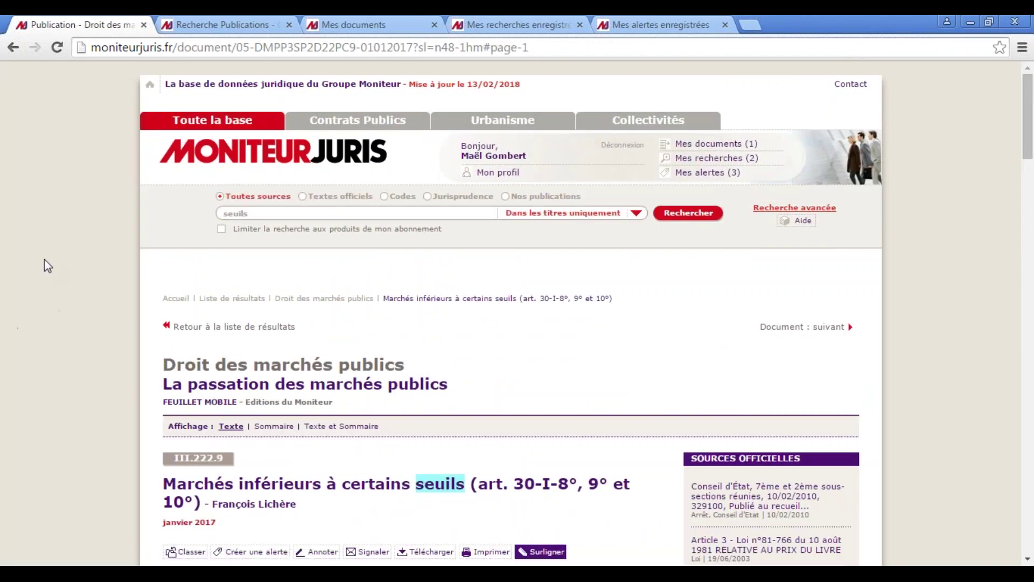
scroll(46, 261, "down", 1)
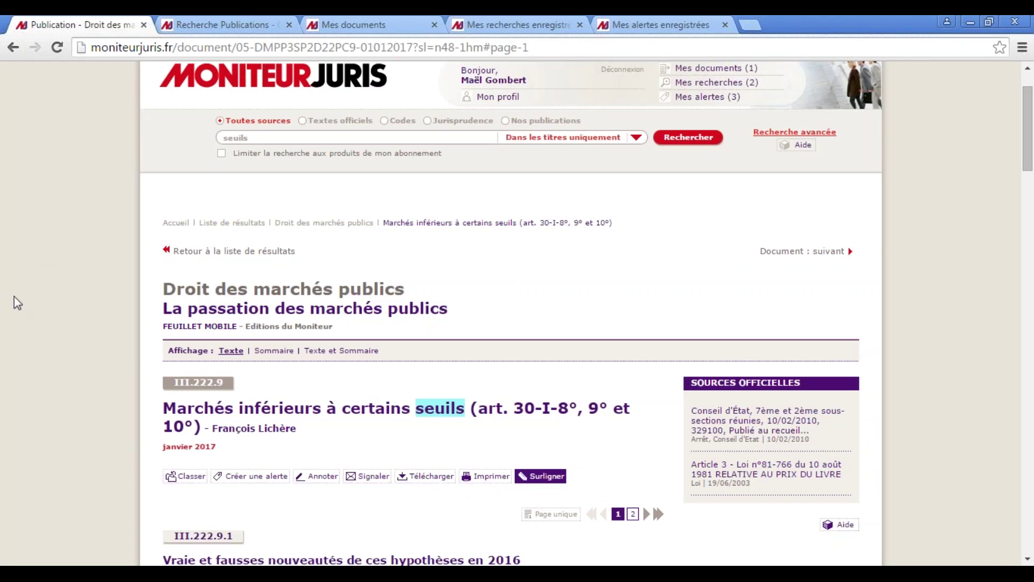
scroll(32, 339, "down", 1)
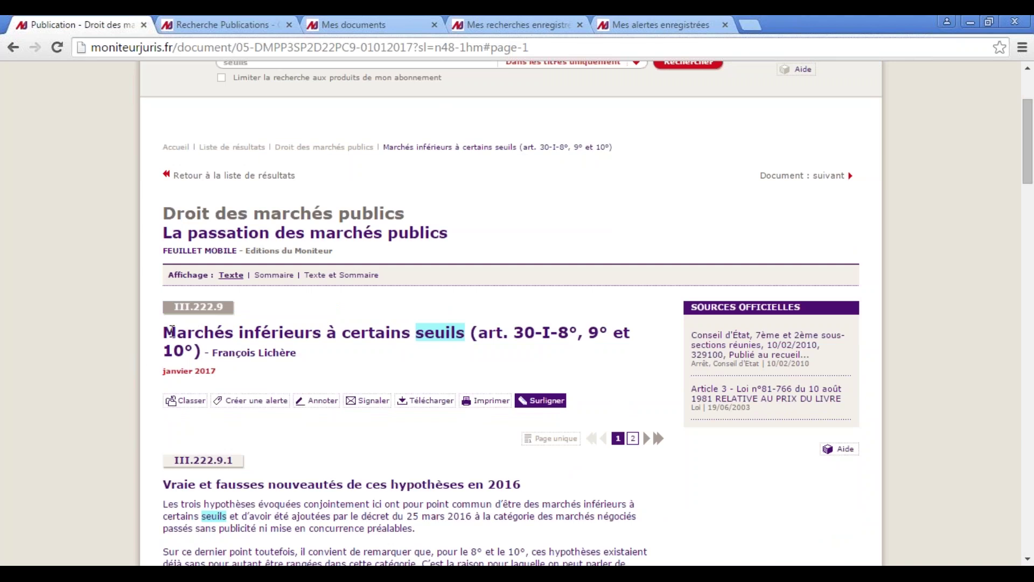
File the opened document in the existing Seuils folder under MES DOSSIERS
left_click_drag(165, 331, 216, 357)
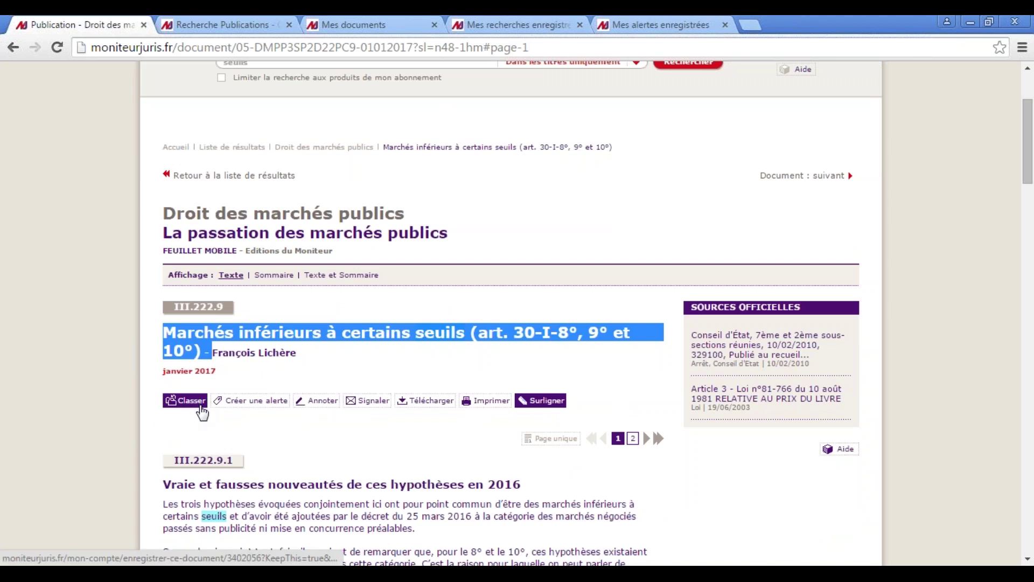
left_click(202, 412)
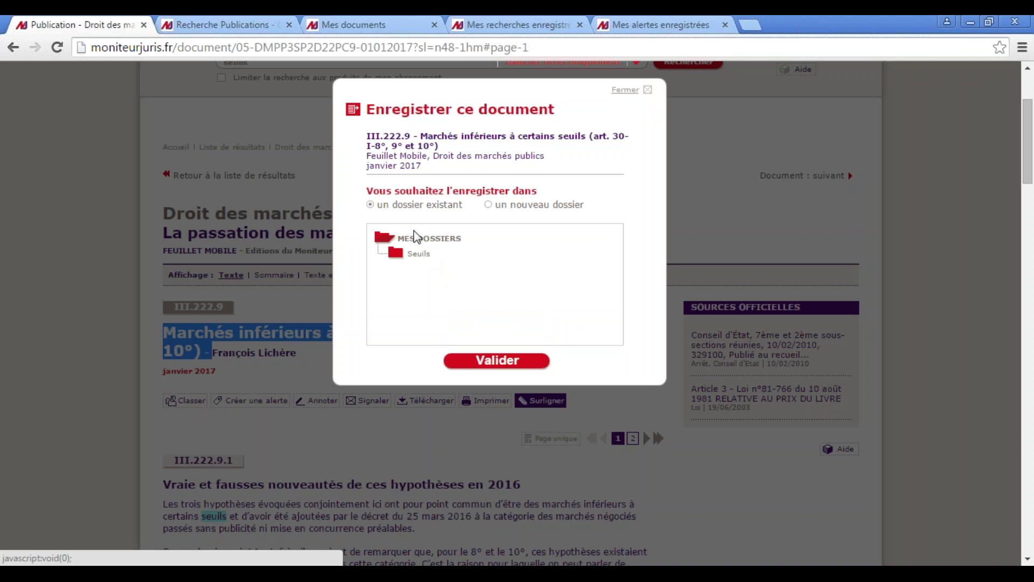
left_click(420, 257)
left_click(511, 365)
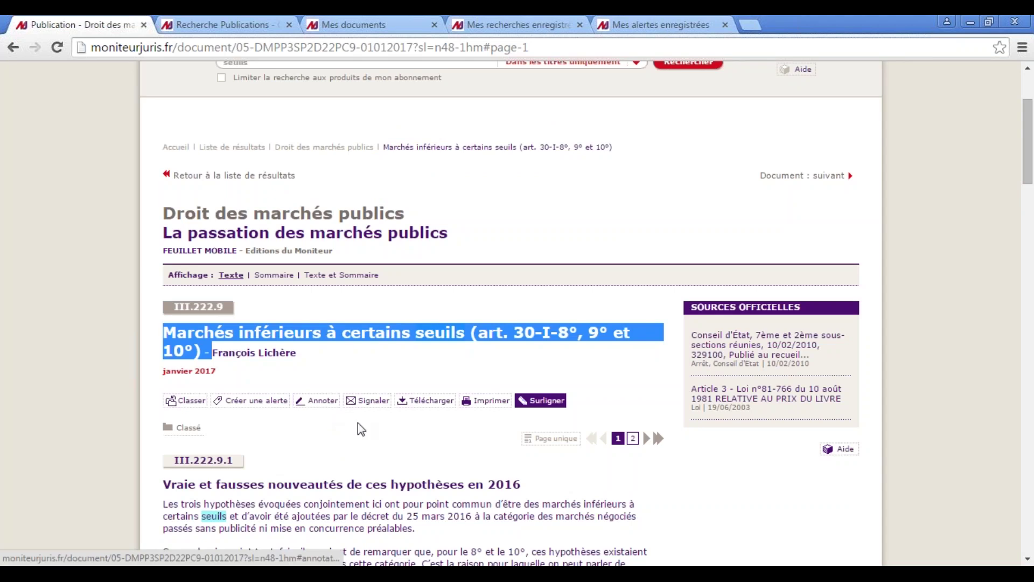
Look over the Signaler form for e-mailing the document to a recipient, and close it without sending
left_click(380, 402)
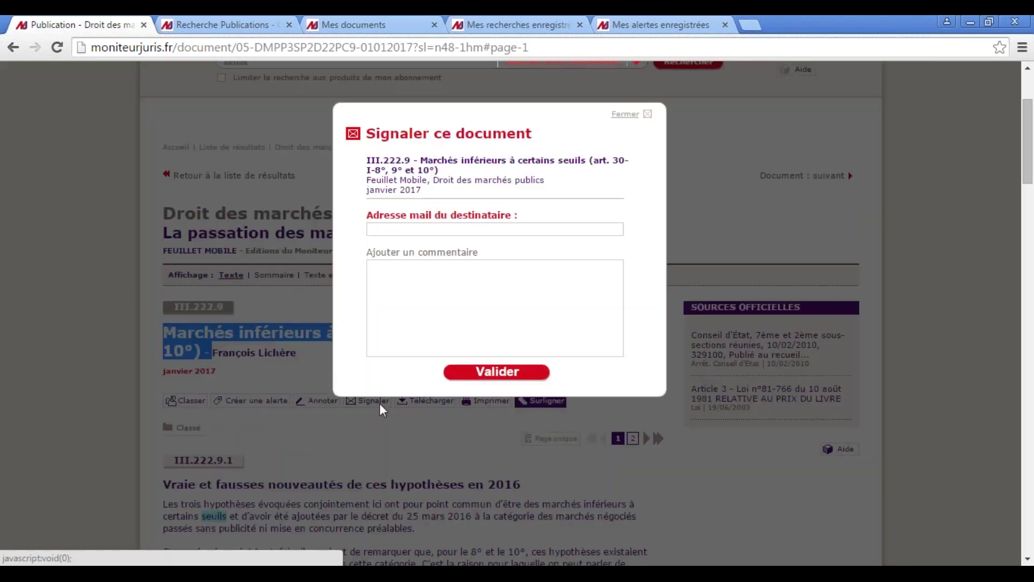
left_click(377, 229)
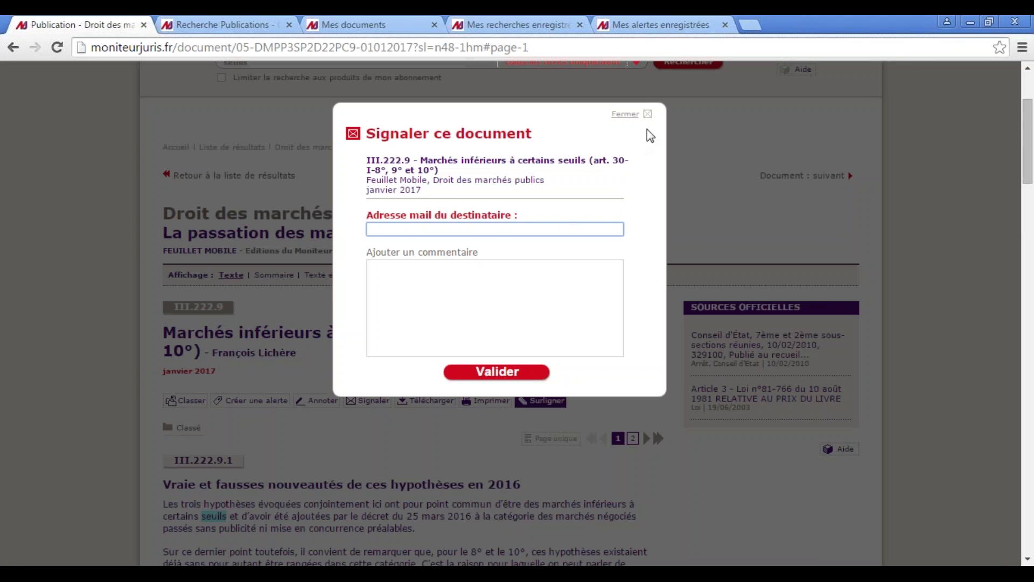
left_click(648, 114)
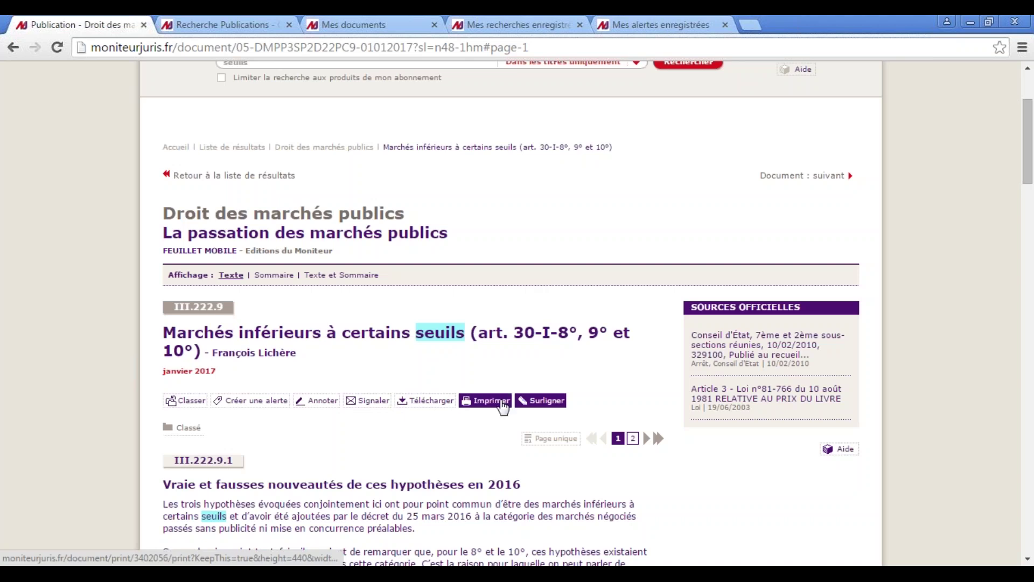
Switch the highlighting of the search term in the document off and back on
scroll(488, 394, "down", 2)
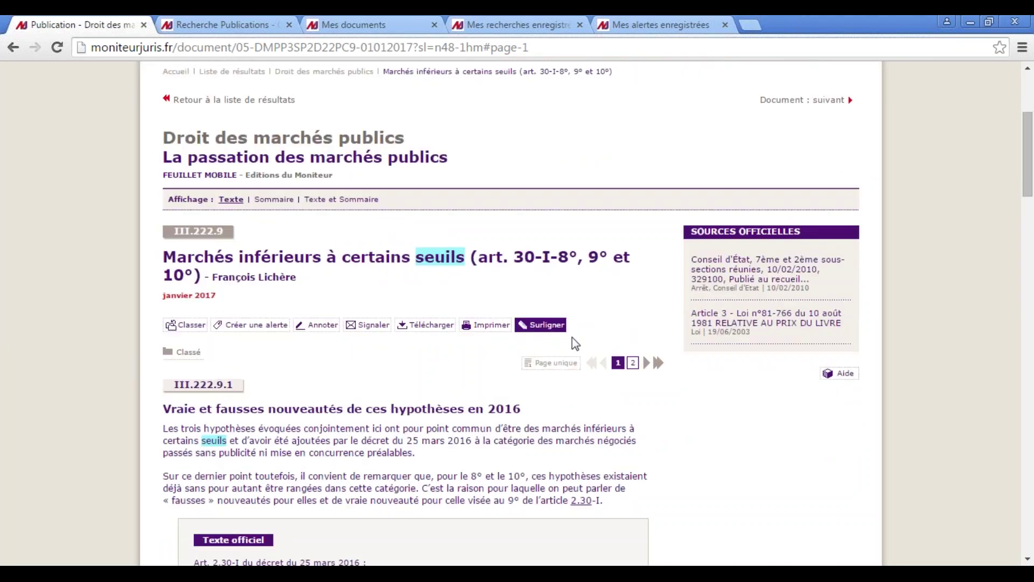
left_click(552, 326)
left_click(552, 327)
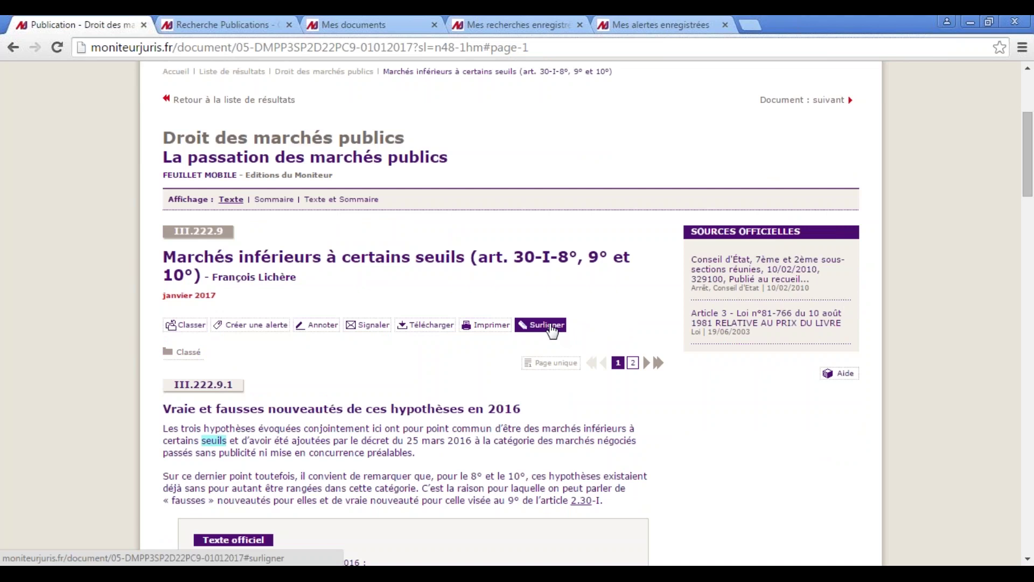
left_click(552, 327)
left_click(551, 327)
Examine the highlighted occurrences of "seuils" throughout the document's text, from section III.222.9.1 to III.222.9.3
scroll(378, 442, "down", 4)
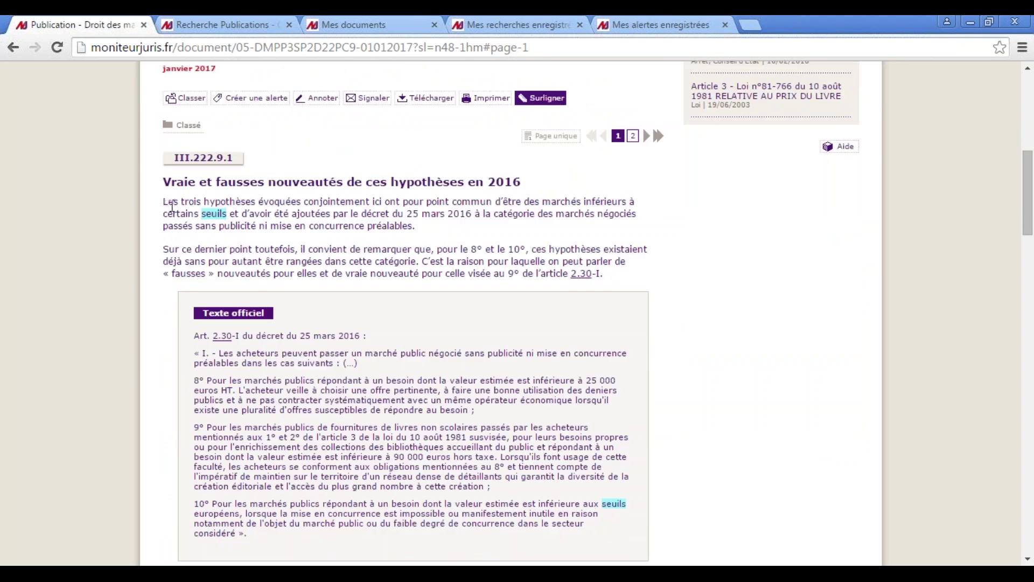
left_click_drag(175, 220, 163, 180)
left_click(163, 181)
scroll(157, 305, "down", 4)
scroll(157, 303, "down", 7)
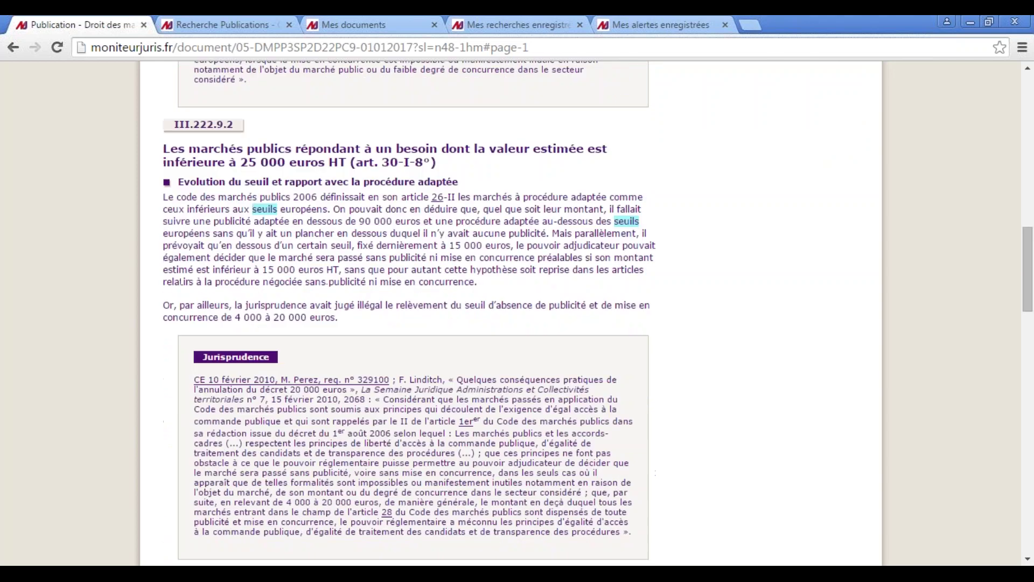
scroll(158, 332, "down", 10)
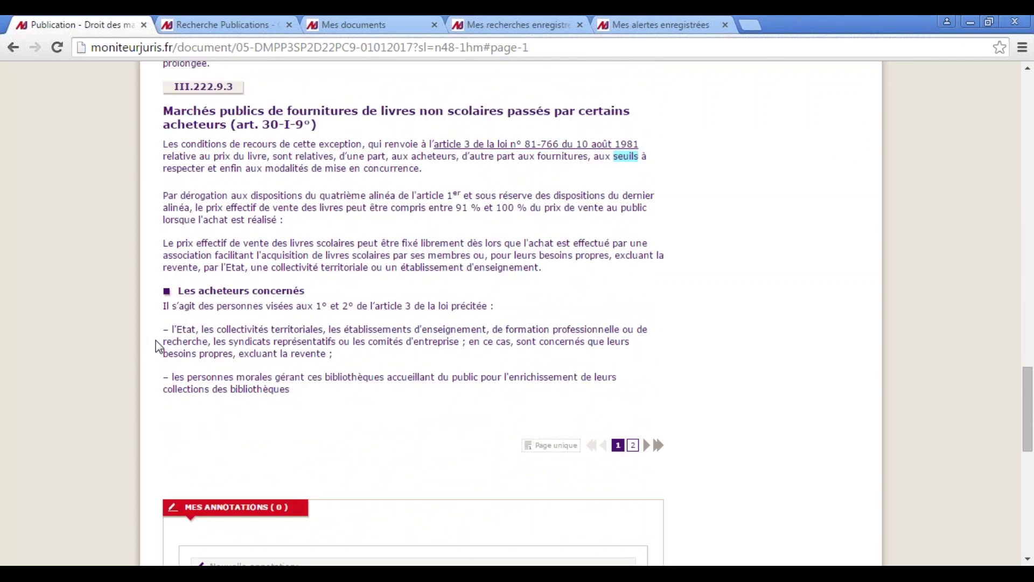
scroll(158, 346, "up", 15)
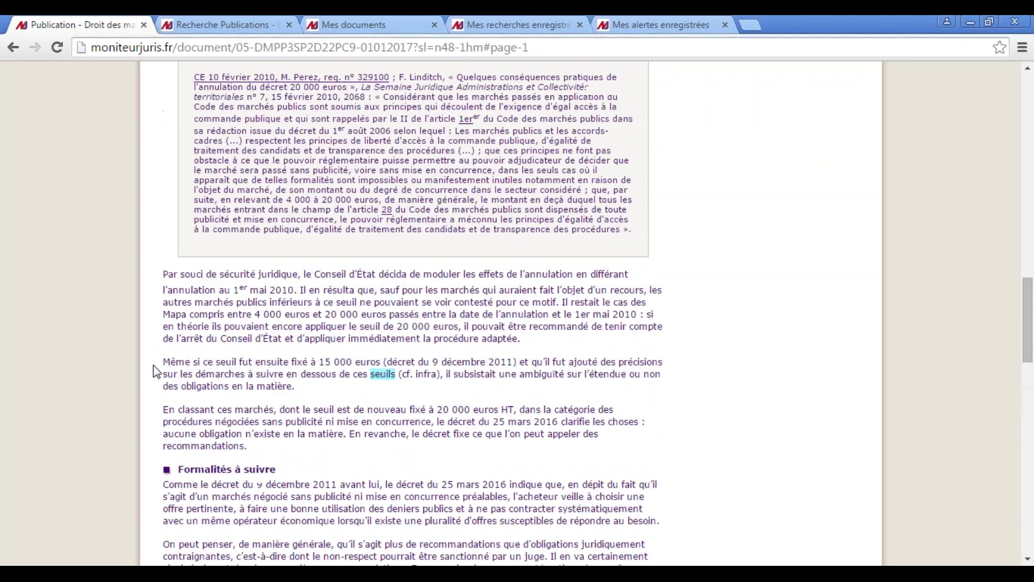
scroll(160, 400, "up", 12)
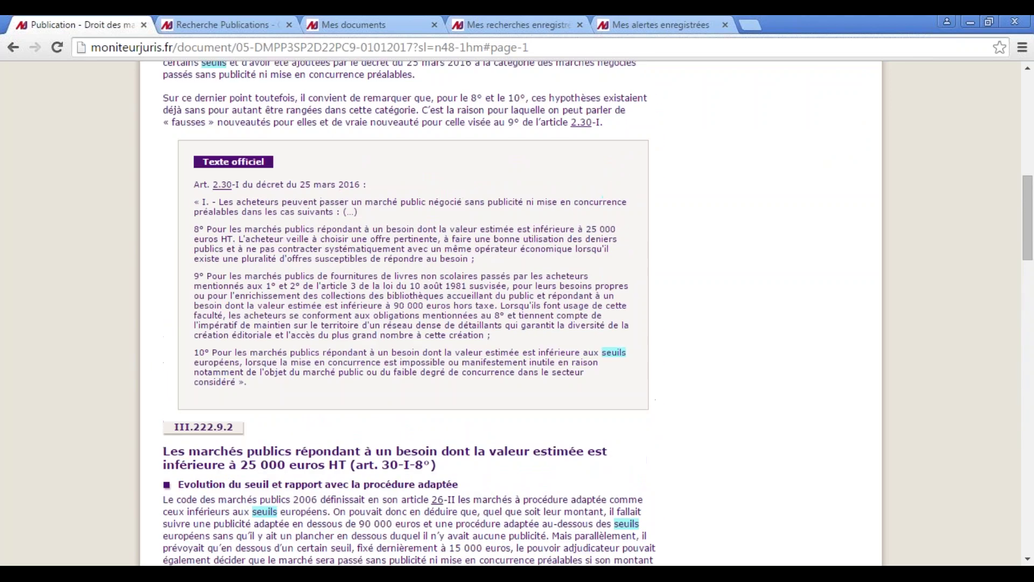
scroll(256, 326, "up", 2)
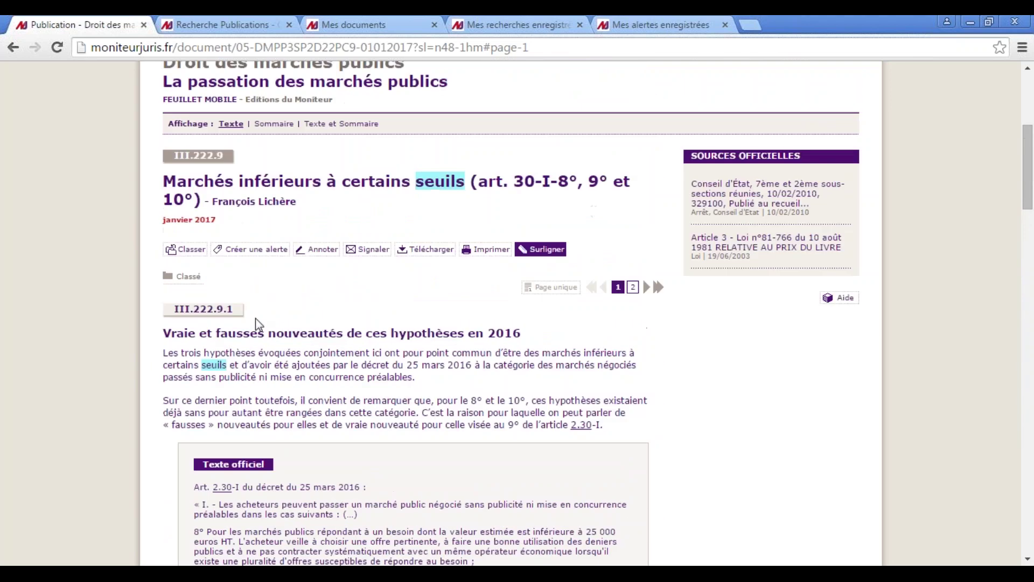
Create an alert on the document "III.222.9 - Marchés inférieurs à certains seuils" named "SEUILS / DMP"
left_click(281, 251)
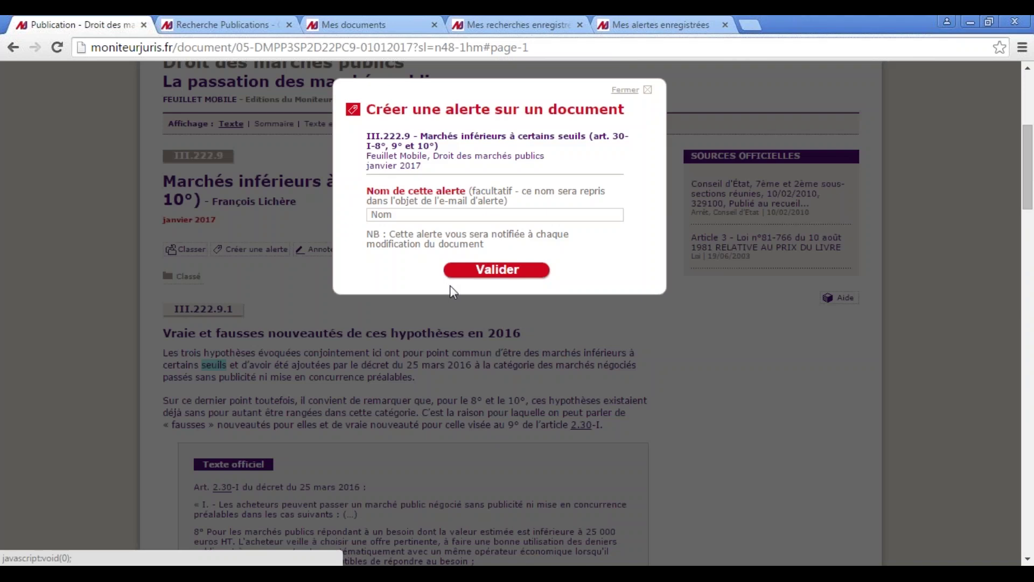
left_click(447, 218)
type("SEUILS")
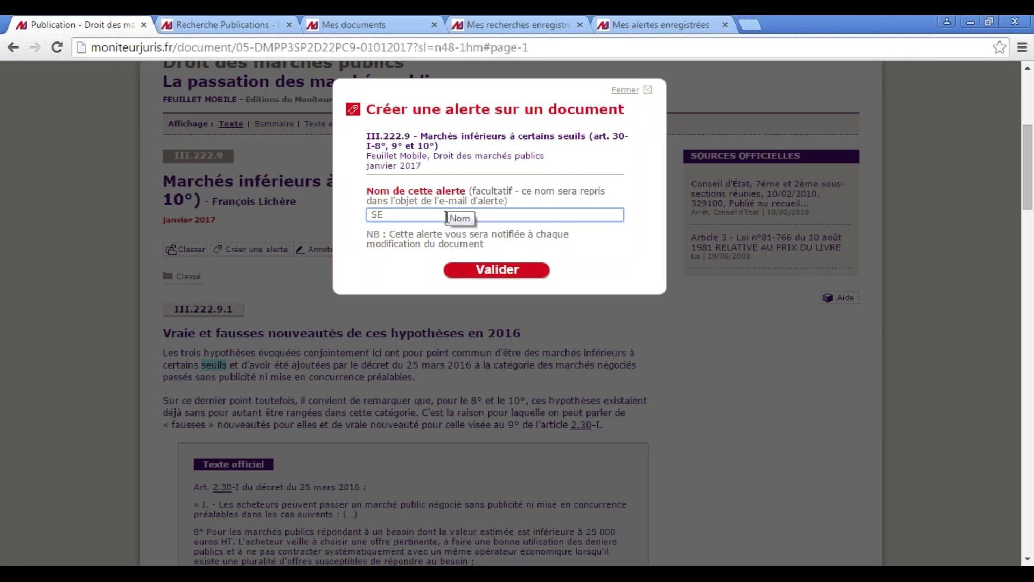
type(" / DMP")
scroll(458, 237, "up", 2)
left_click(505, 276)
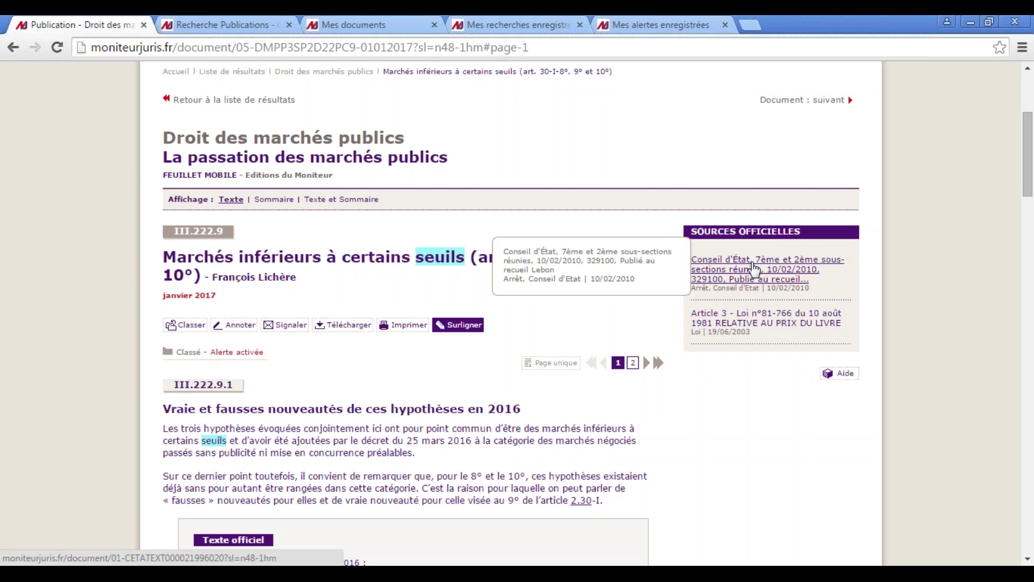
Open the Conseil d'État ruling of 10/02/2010 from the document's official sources in a new browser tab and switch to it
right_click(756, 268)
left_click(775, 275)
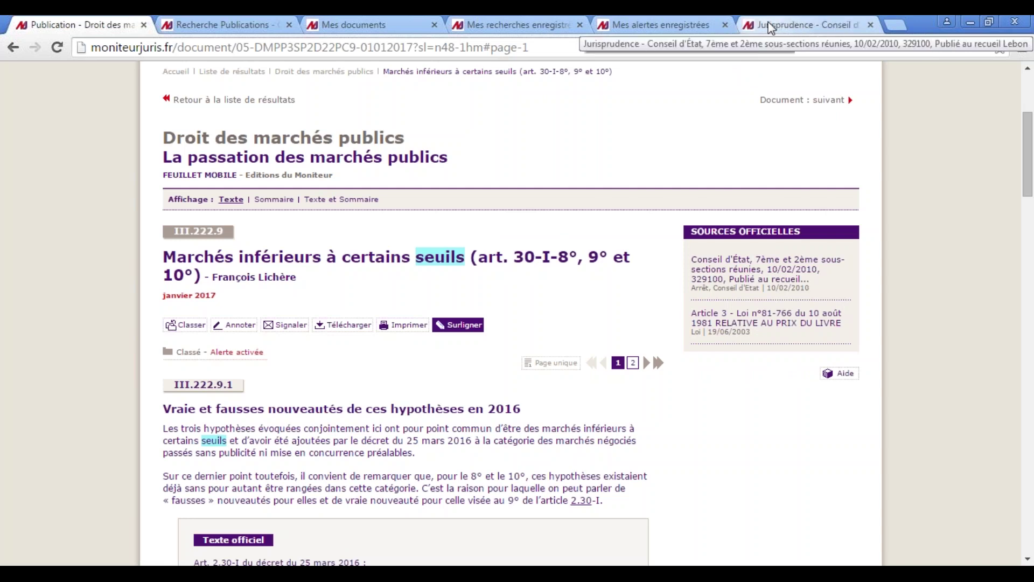
left_click(771, 25)
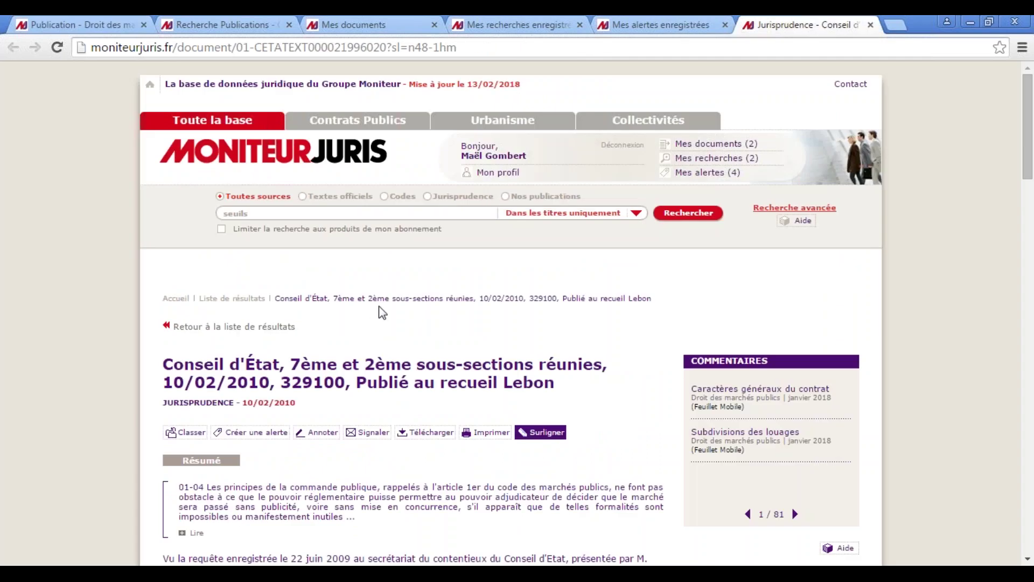
Expand the full summary of the Conseil d'État ruling and read through it
scroll(377, 312, "down", 1)
scroll(216, 302, "down", 1)
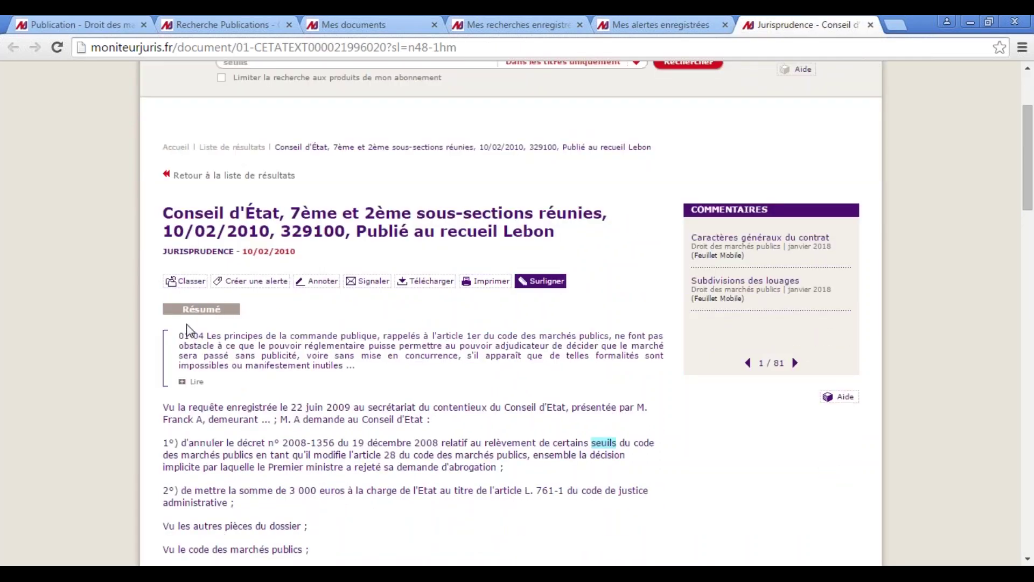
left_click(194, 383)
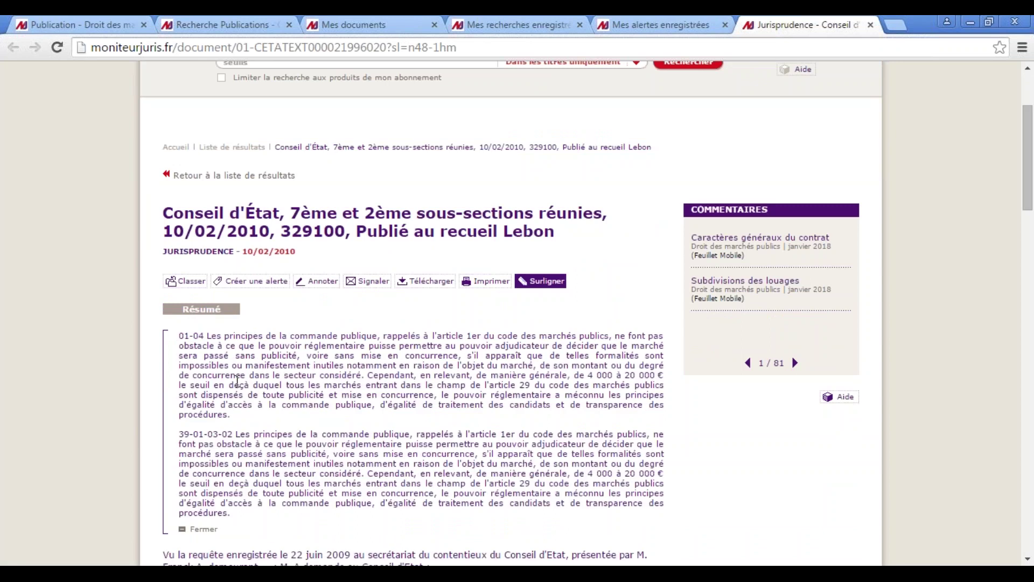
scroll(238, 381, "down", 1)
scroll(237, 382, "down", 2)
scroll(237, 381, "up", 3)
scroll(294, 398, "up", 1)
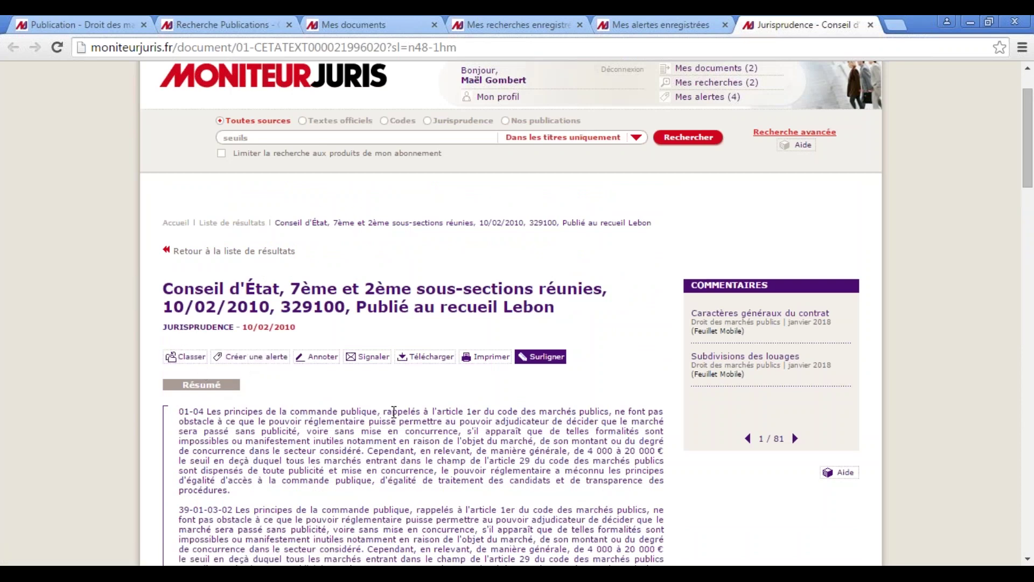
scroll(425, 401, "up", 1)
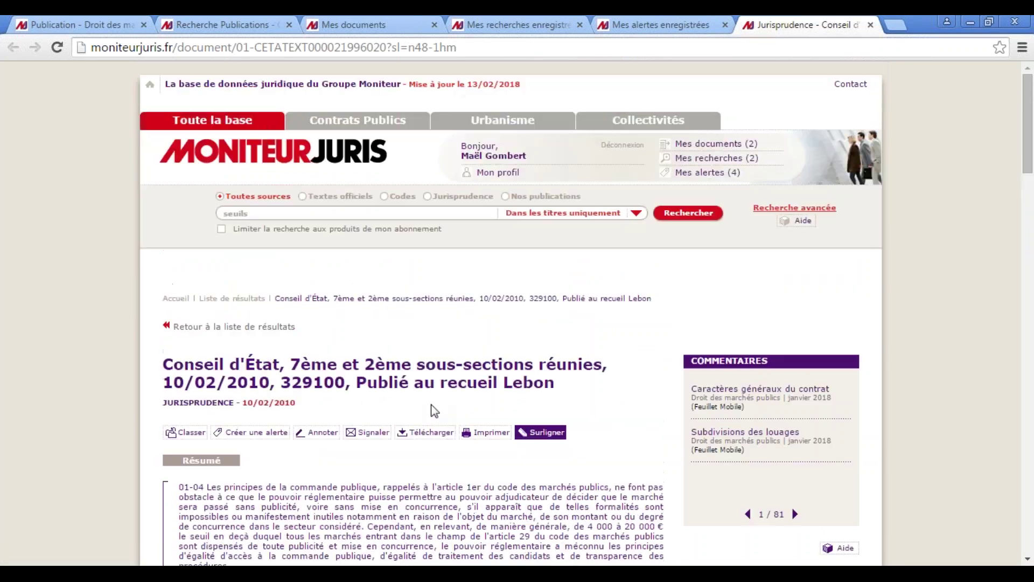
Open the related commentary "Subdivisions des louages" listed for the Conseil d'État ruling
double_click(694, 361)
left_click(693, 360)
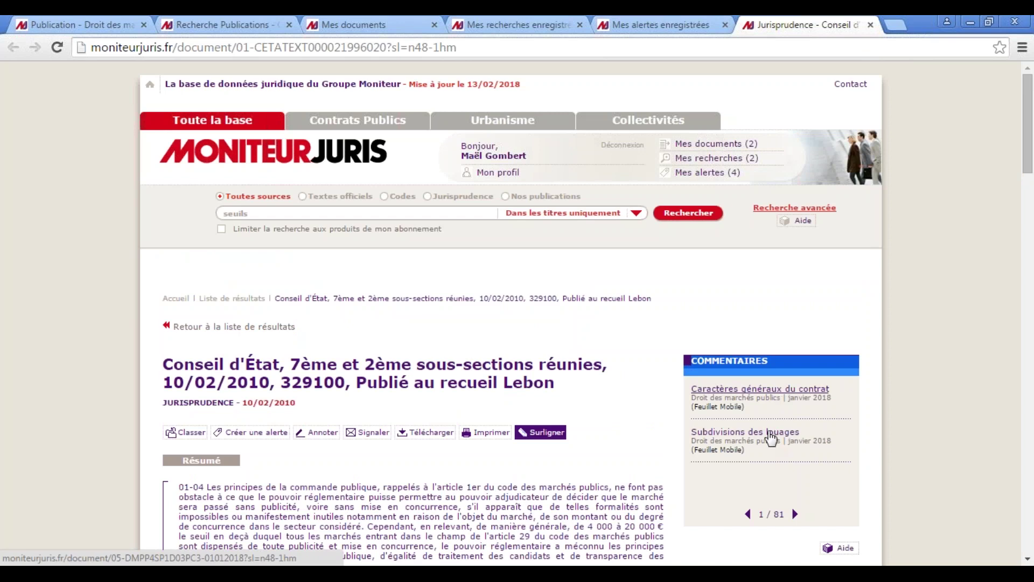
left_click(771, 434)
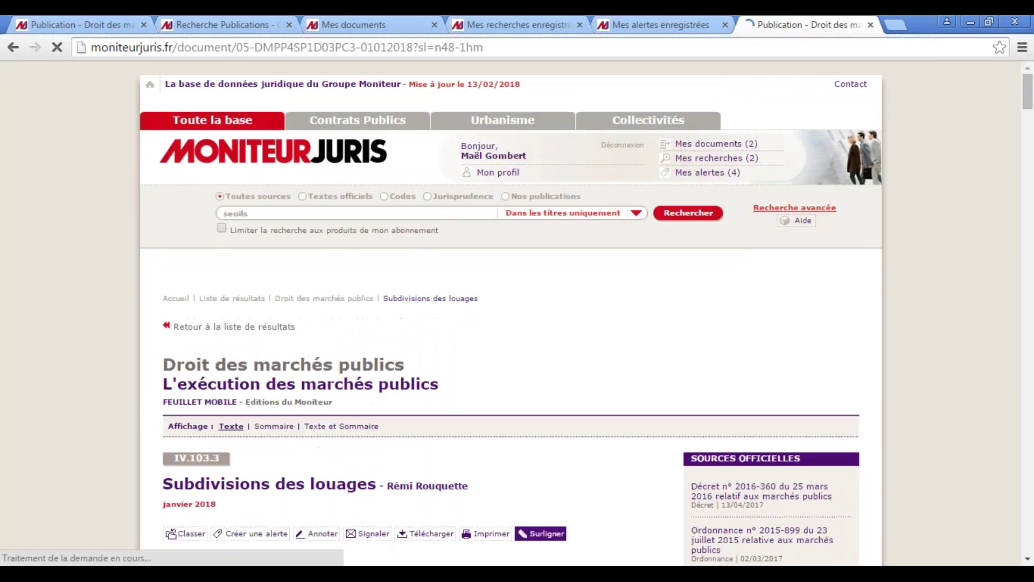
Examine the commentary "Subdivisions des louages", including its linked case law, versions and text sections
scroll(274, 278, "down", 2)
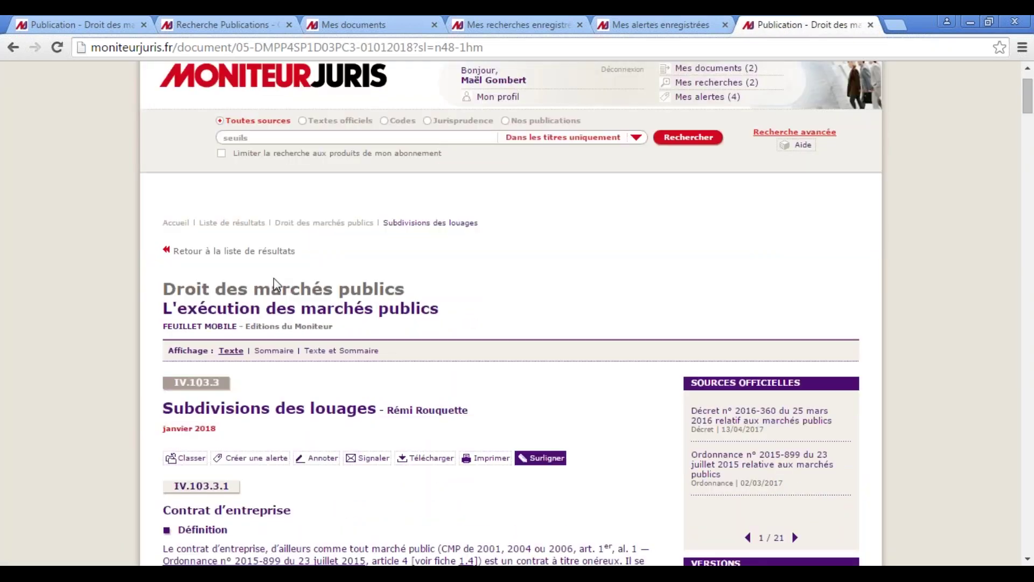
scroll(268, 280, "down", 5)
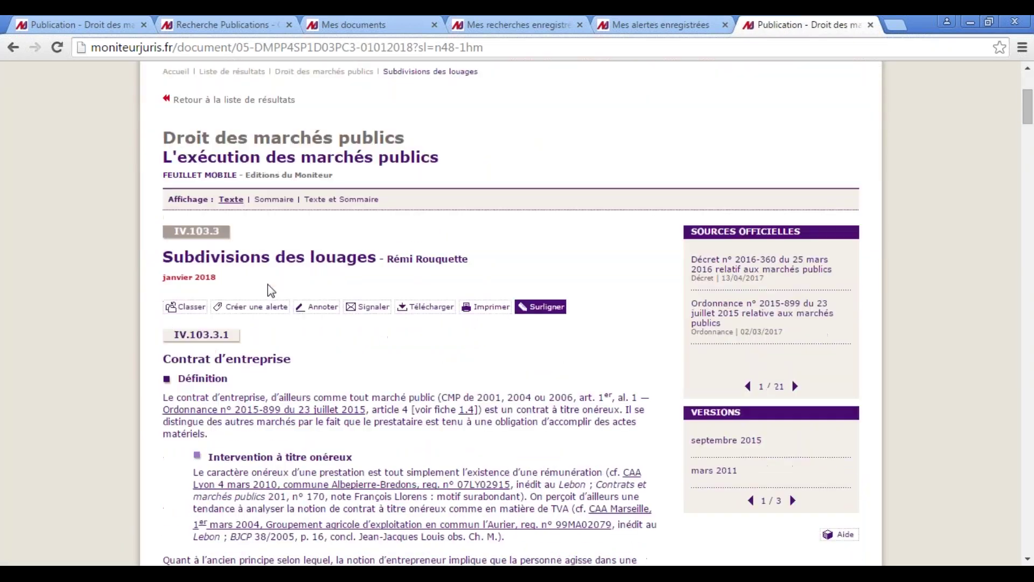
scroll(303, 311, "down", 2)
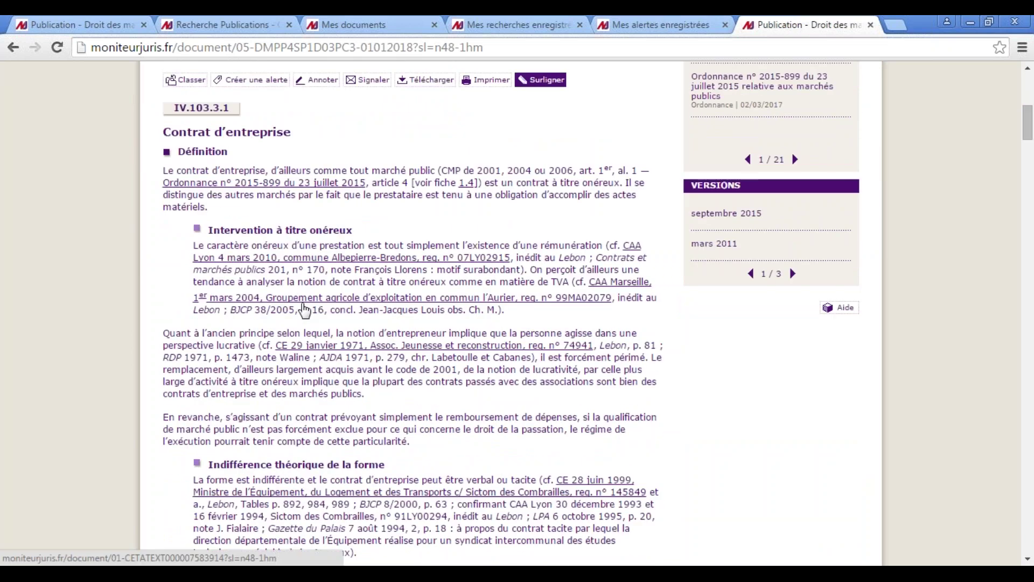
scroll(304, 311, "down", 8)
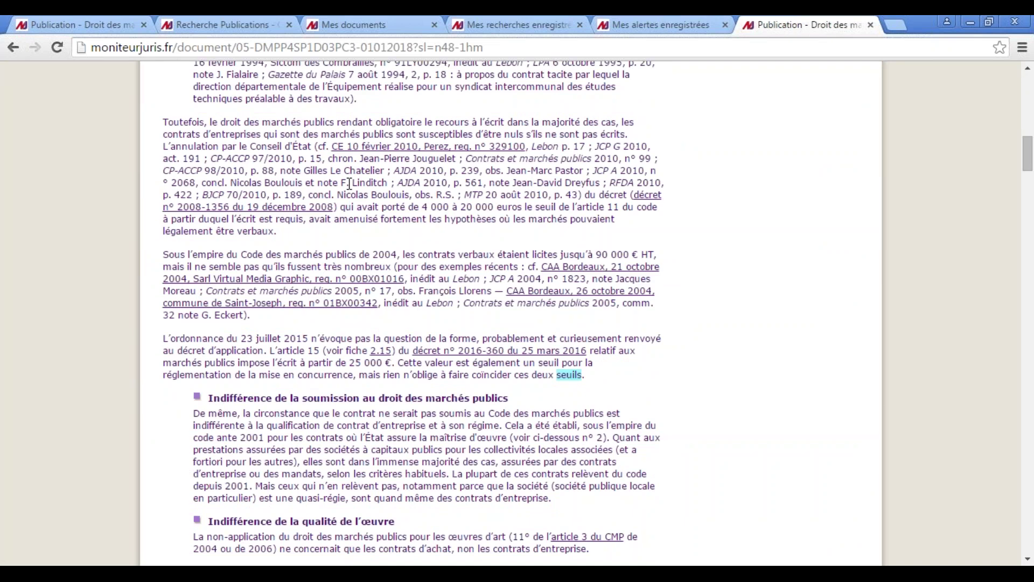
scroll(350, 183, "down", 5)
scroll(352, 186, "down", 9)
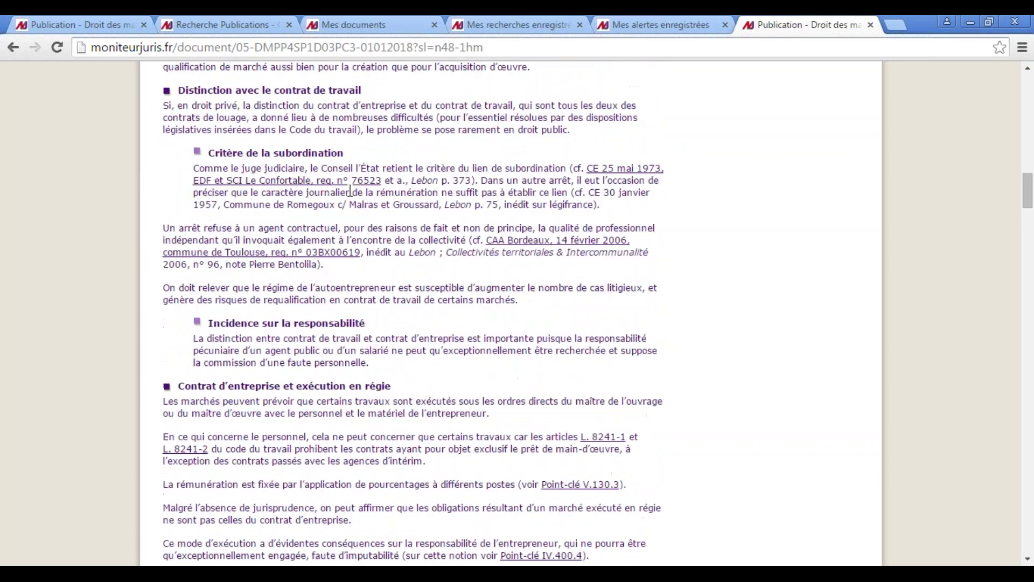
scroll(343, 206, "down", 7)
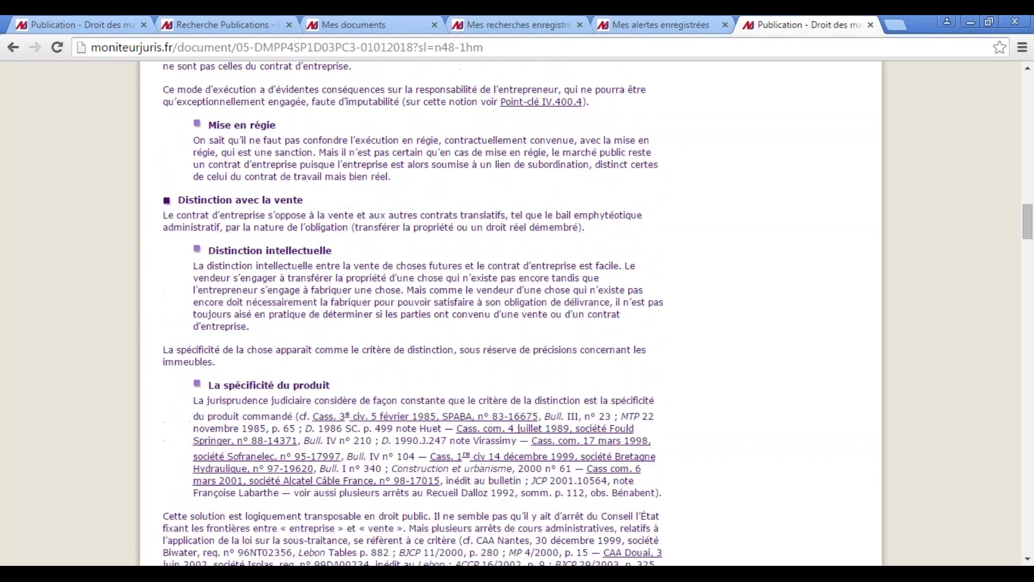
scroll(334, 210, "down", 7)
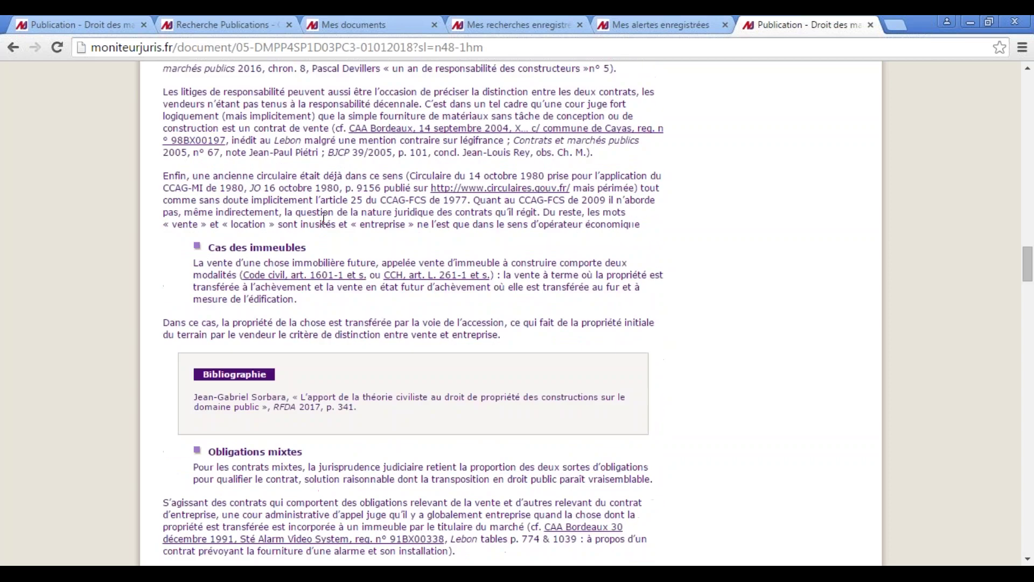
scroll(326, 218, "down", 1)
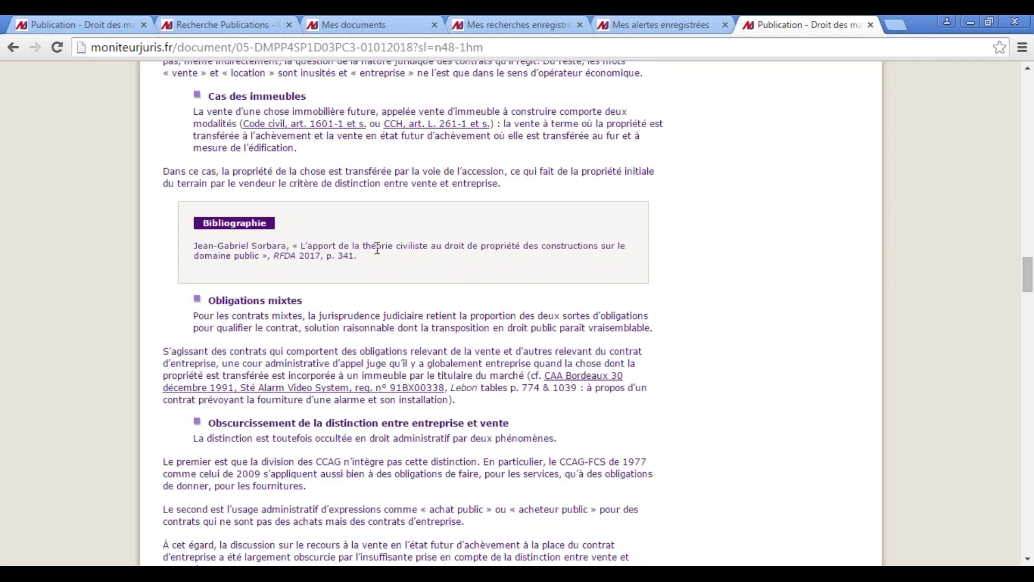
scroll(378, 249, "down", 14)
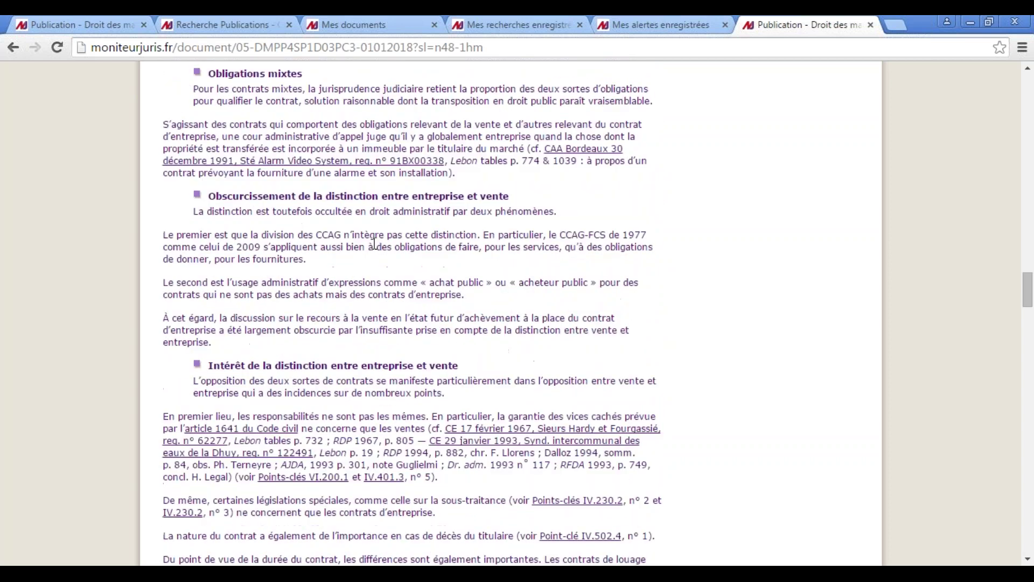
scroll(370, 231, "down", 12)
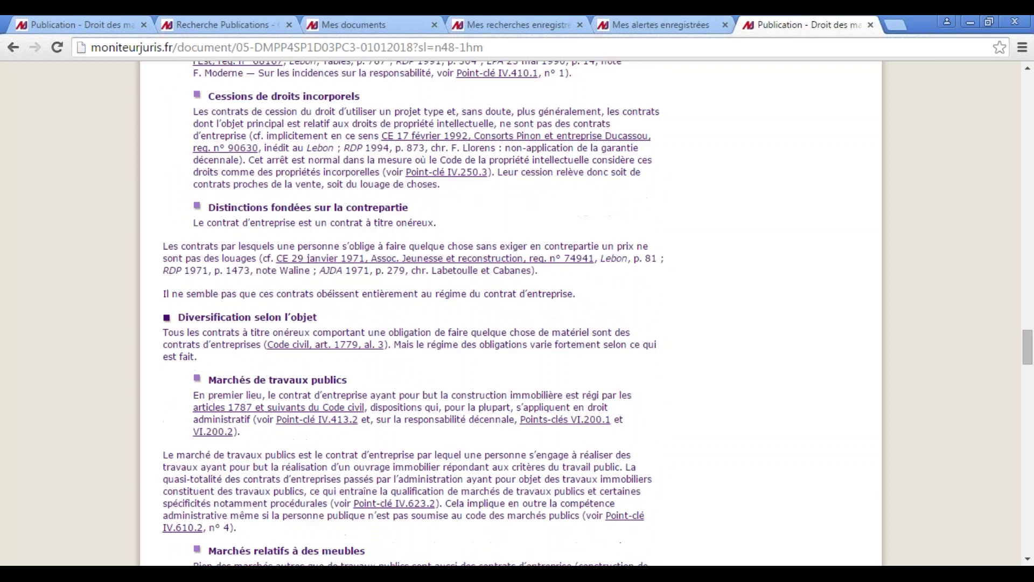
scroll(409, 313, "down", 15)
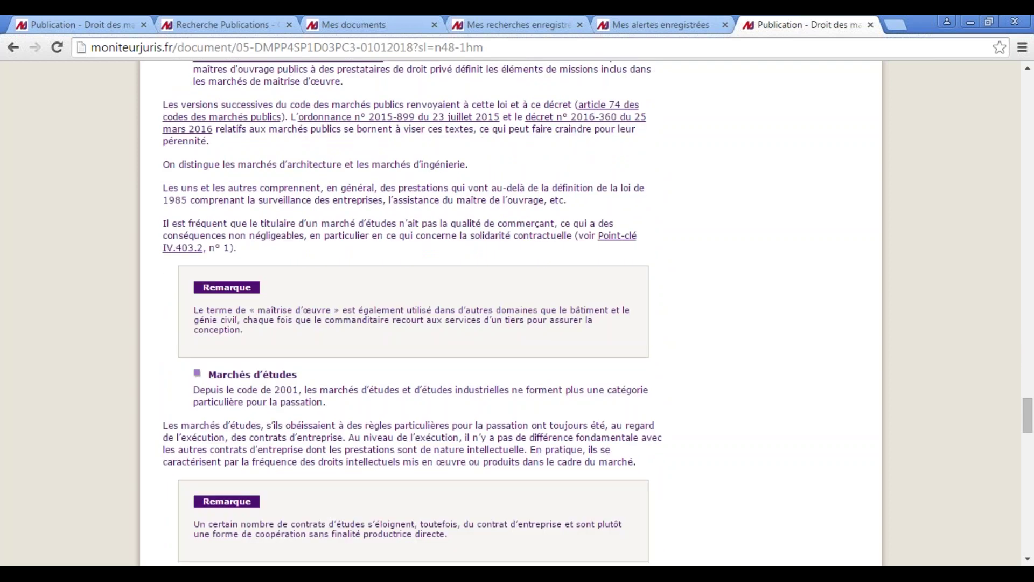
Open the advanced search form, keeping "seuils" as the keyword and all sources selected
key("Home")
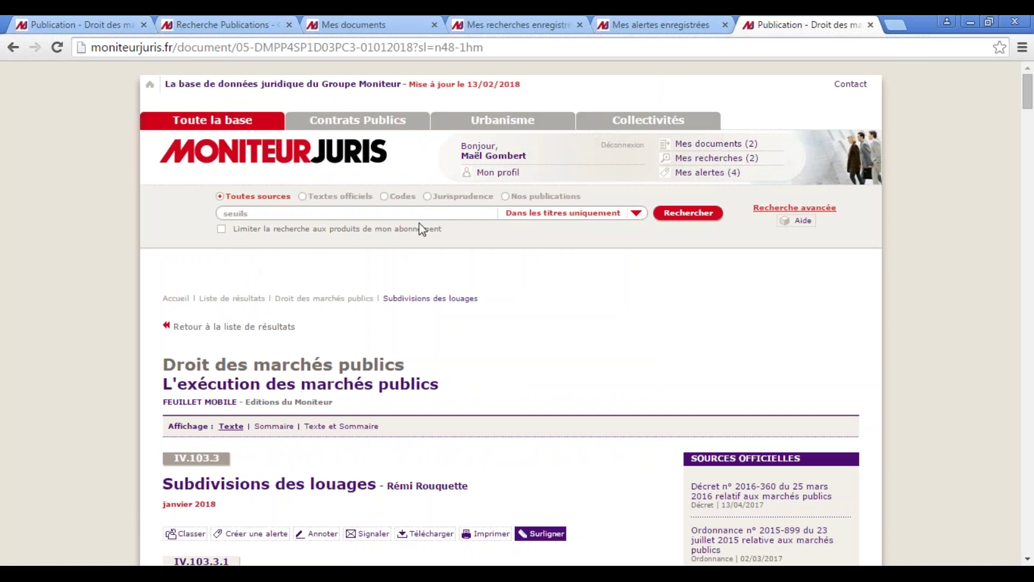
left_click(764, 210)
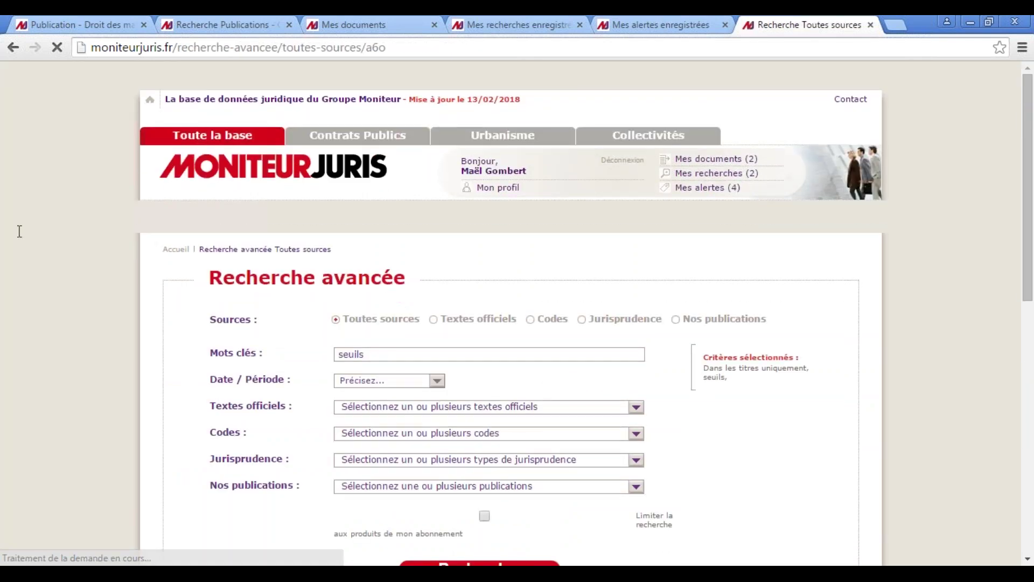
Restrict the advanced search sources to Nos publications
scroll(19, 231, "down", 1)
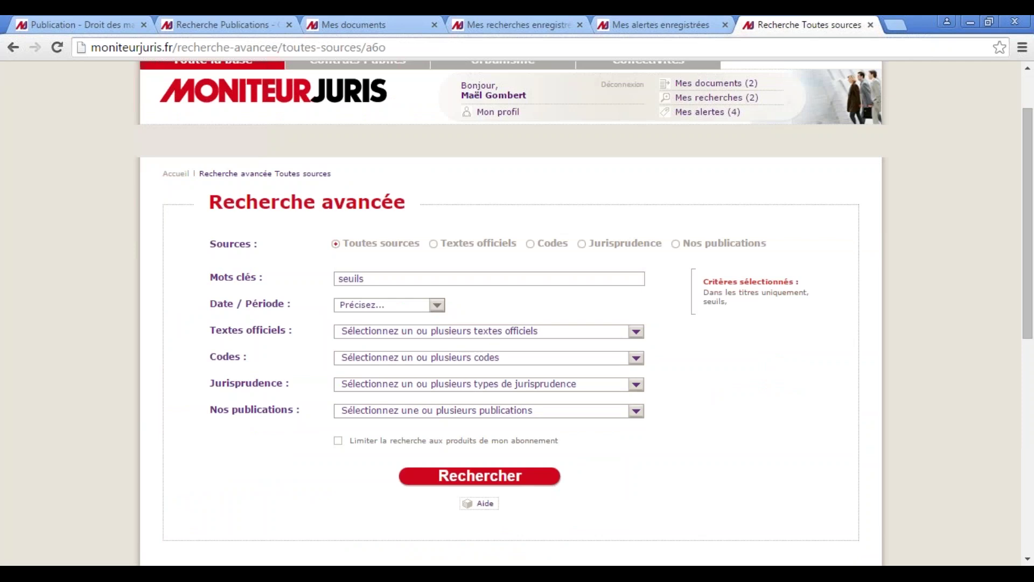
scroll(511, 312, "down", 1)
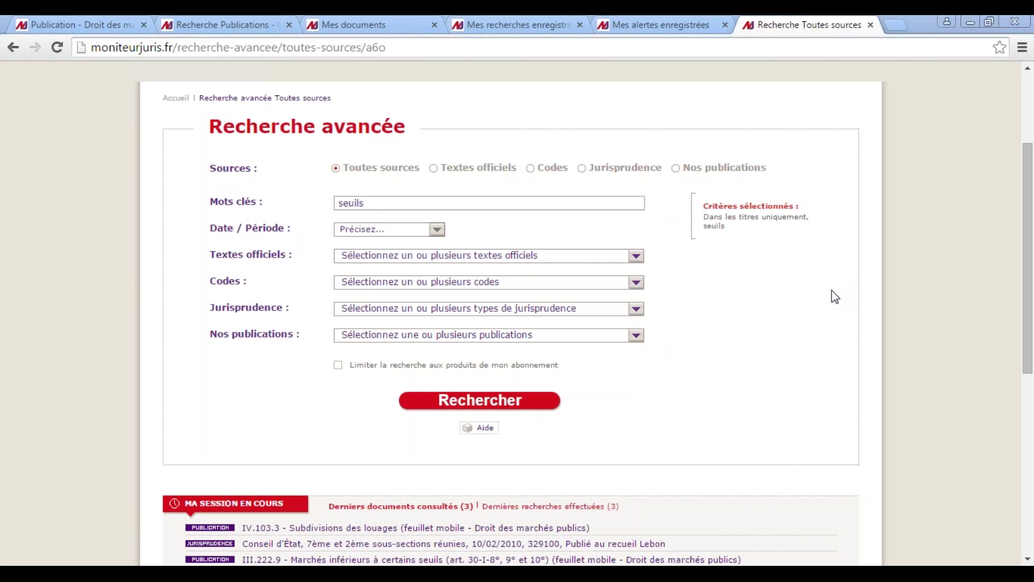
left_click(676, 168)
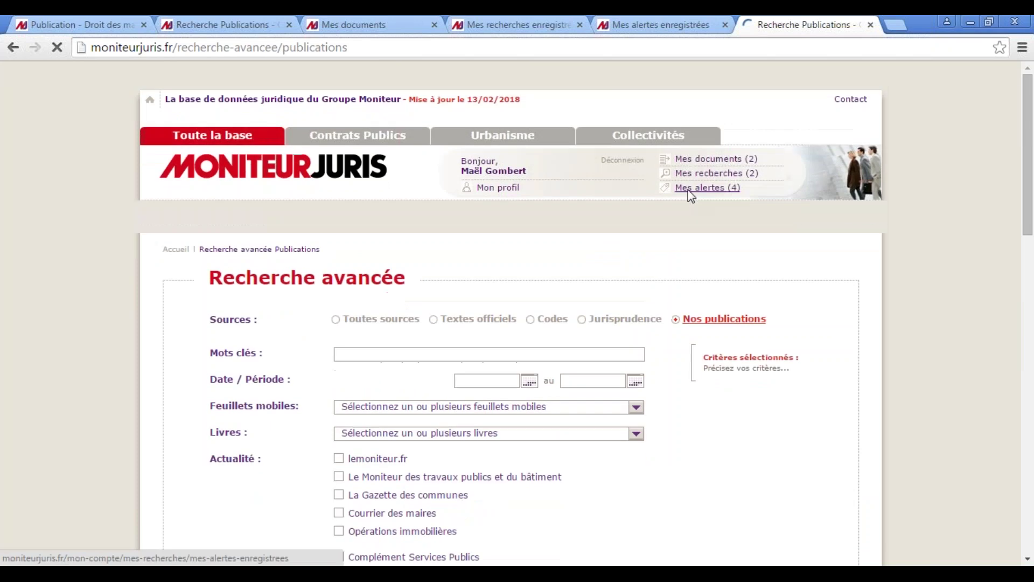
scroll(110, 306, "down", 3)
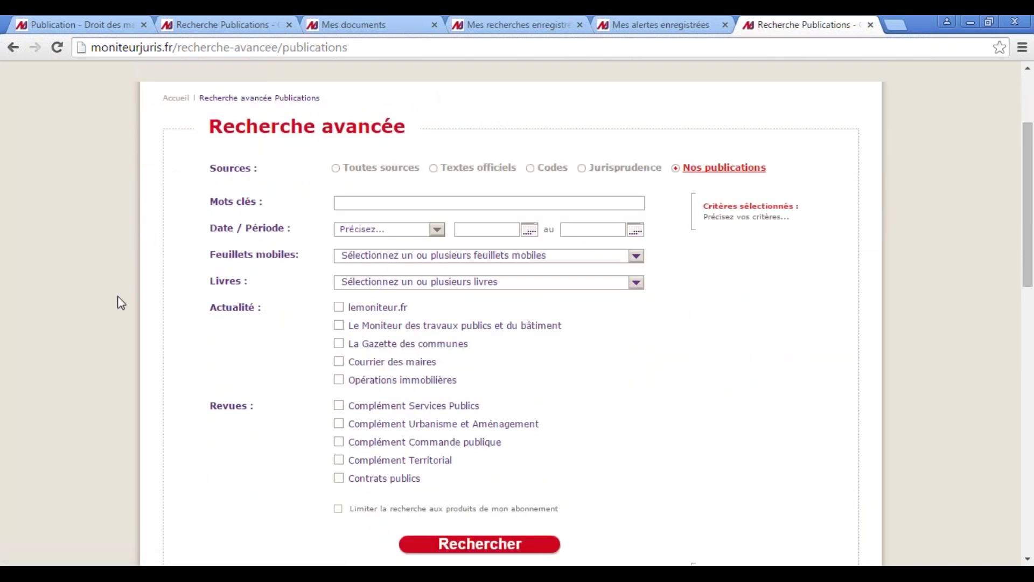
Set the Feuillets mobiles filter to Code pratique de l'urbanisme, and widen it to all Urbanisme titles
left_click(352, 258)
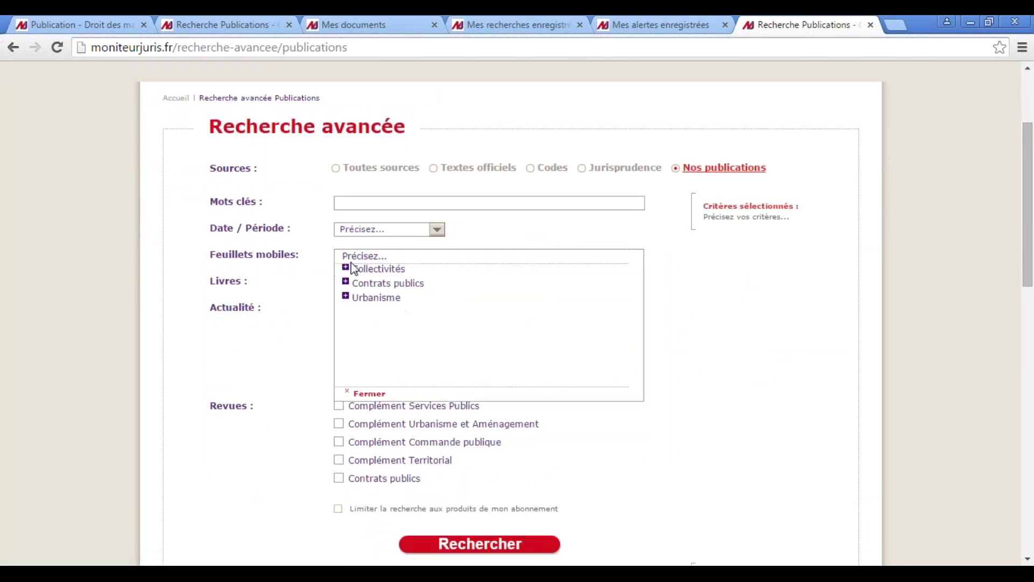
left_click(348, 298)
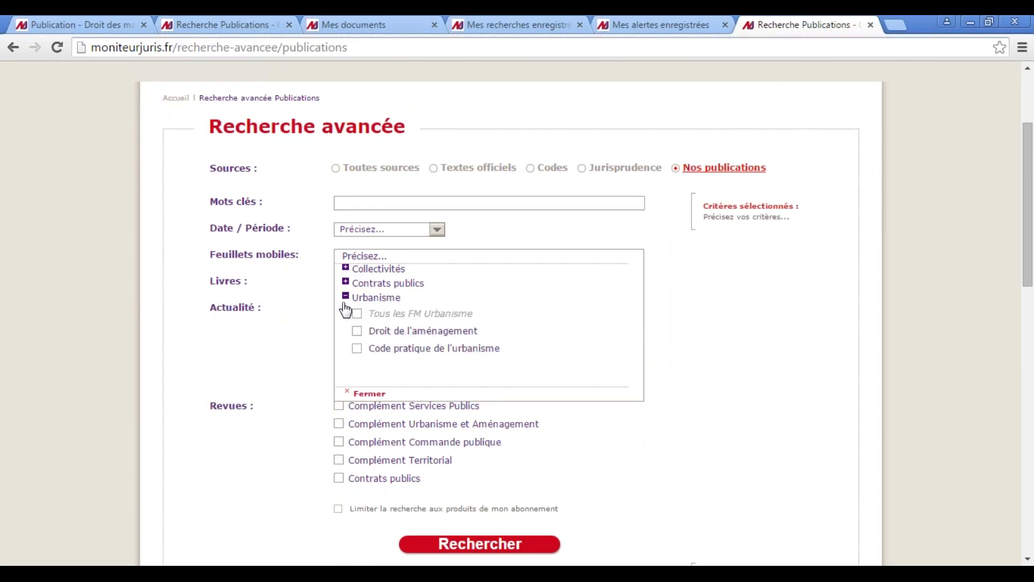
left_click(357, 348)
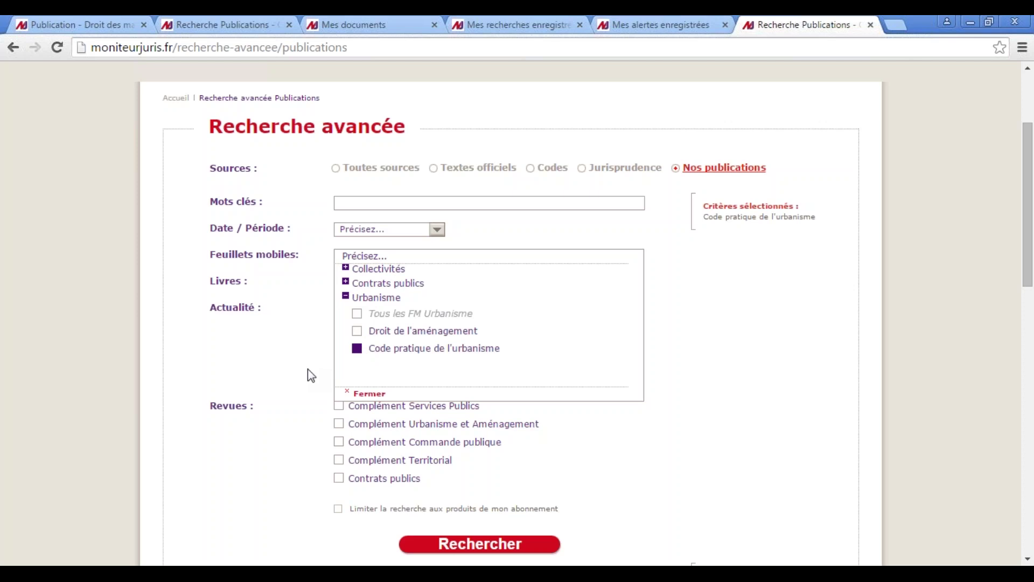
left_click(286, 343)
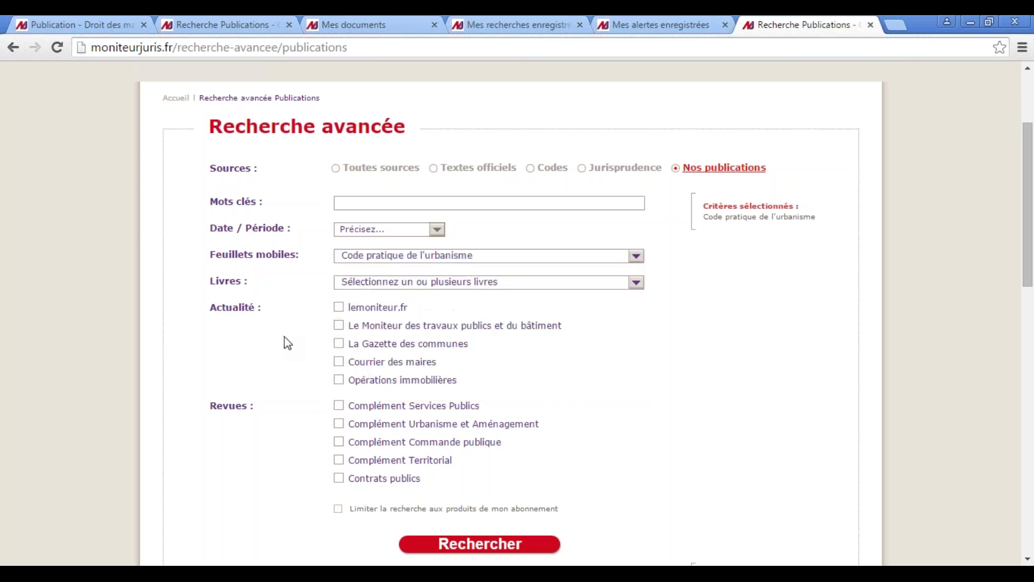
left_click(378, 262)
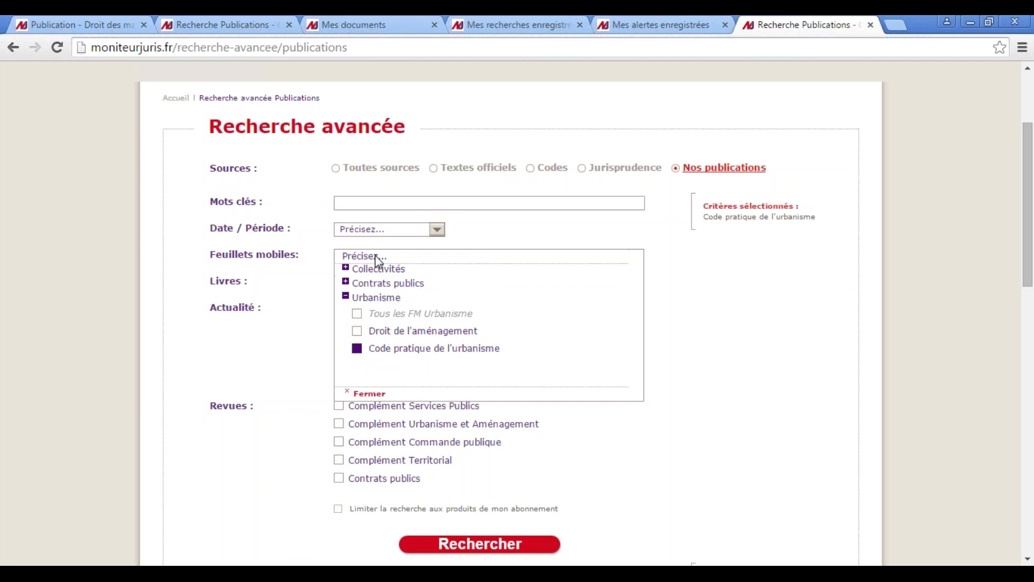
left_click(357, 328)
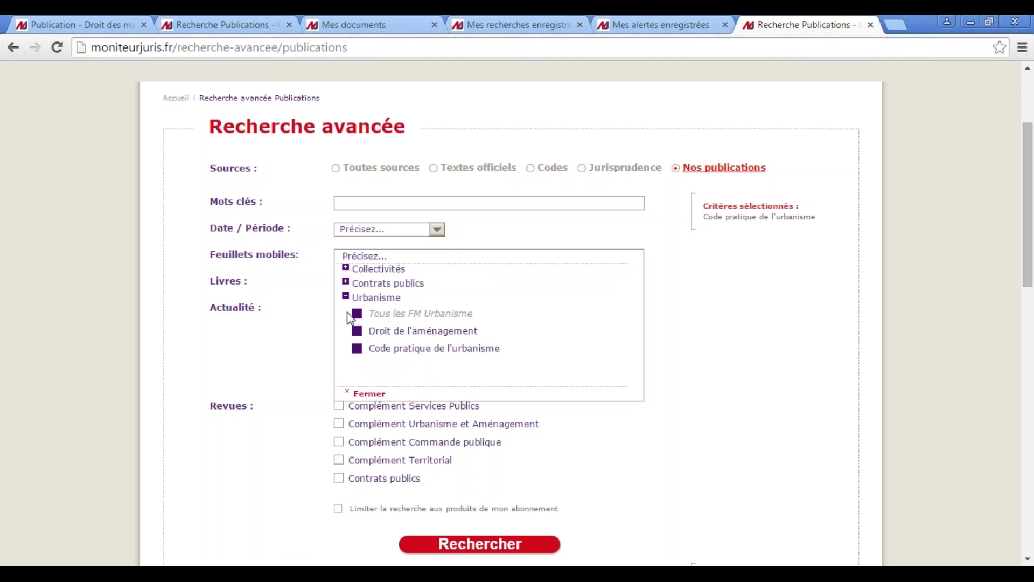
left_click(291, 289)
Run the table-of-contents search (Recherche par sommaire FM) for the publication Droit des marchés publics
scroll(287, 283, "down", 10)
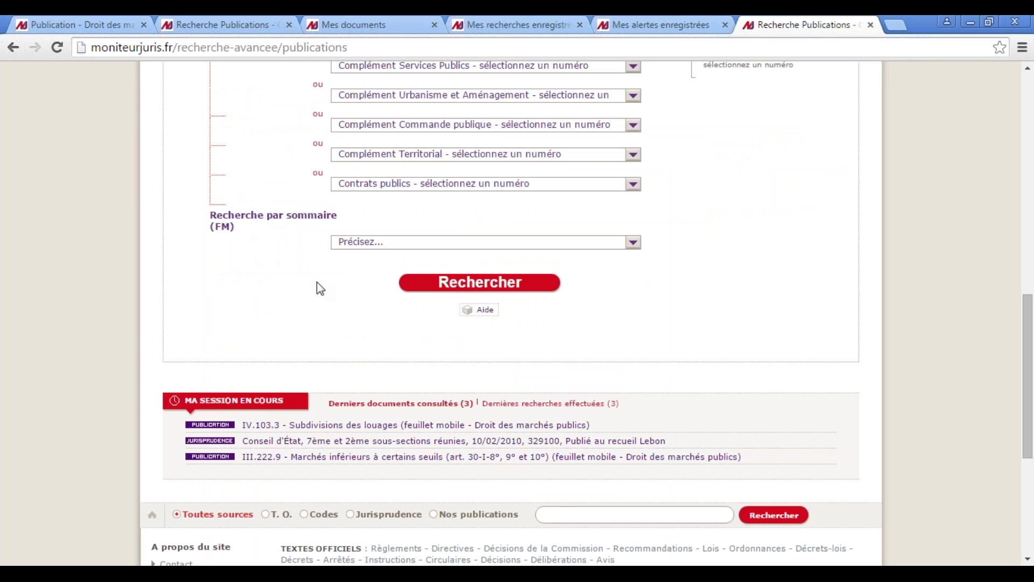
scroll(315, 286, "up", 1)
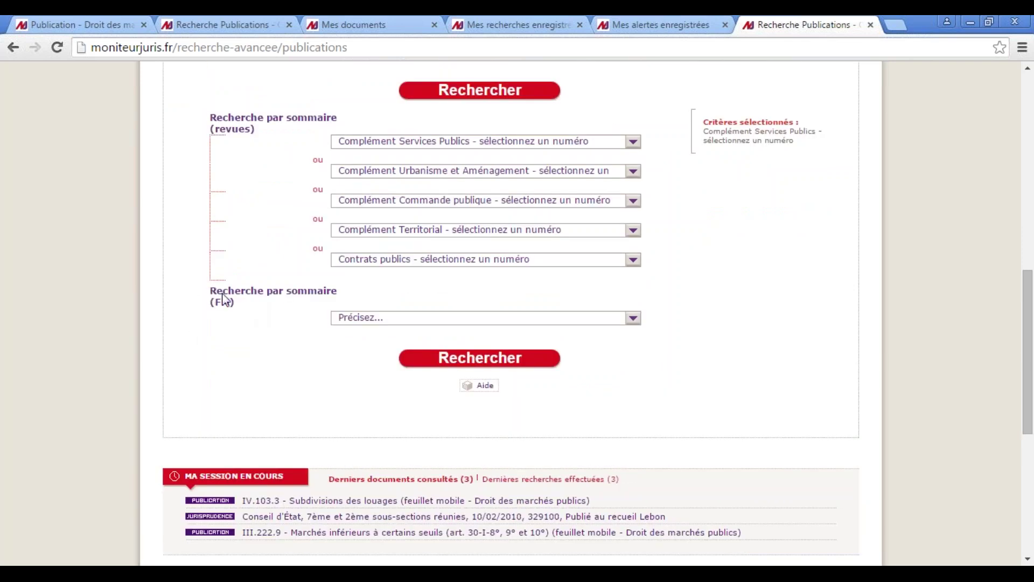
left_click_drag(214, 291, 322, 304)
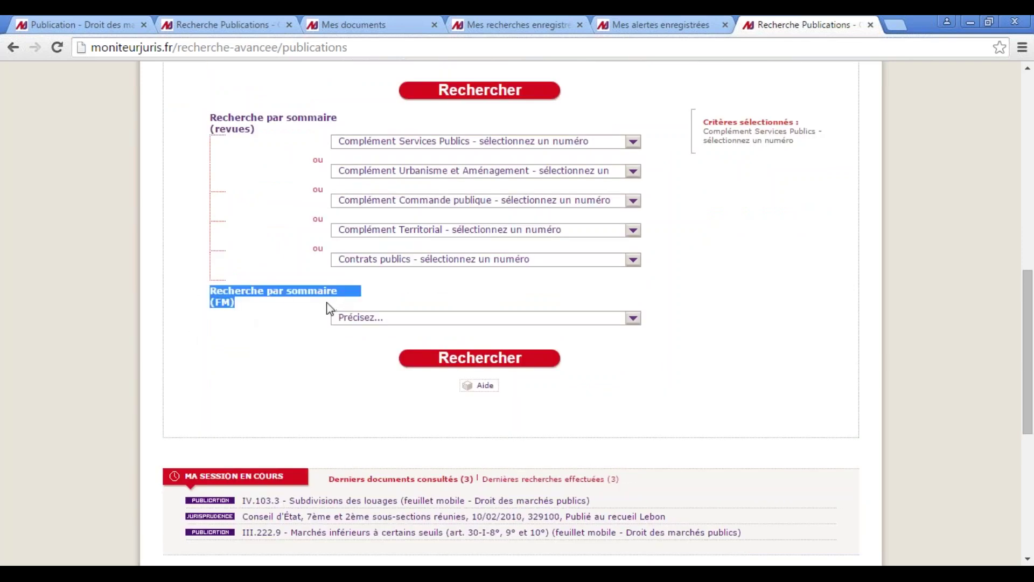
left_click(356, 322)
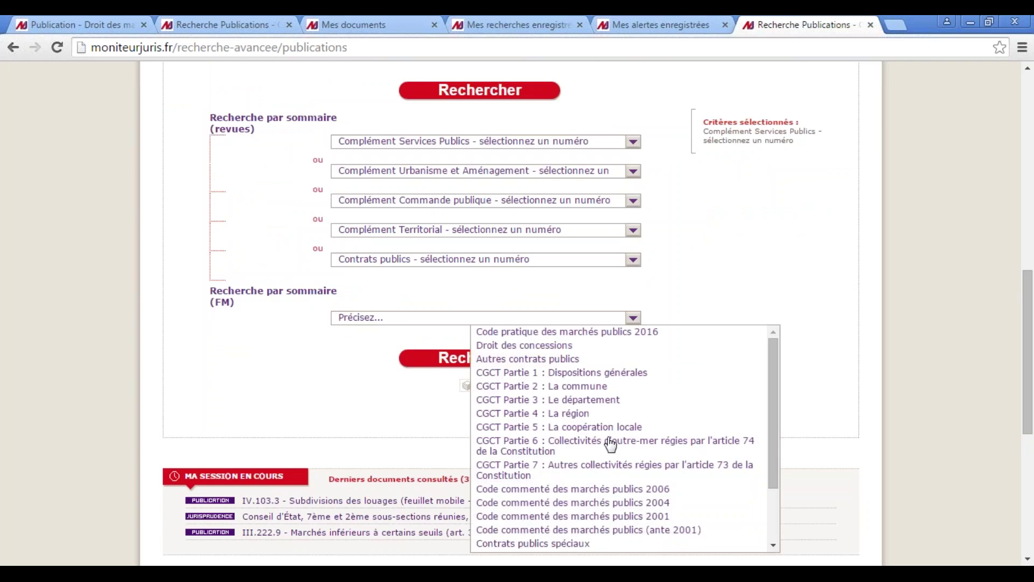
scroll(538, 545, "down", 2)
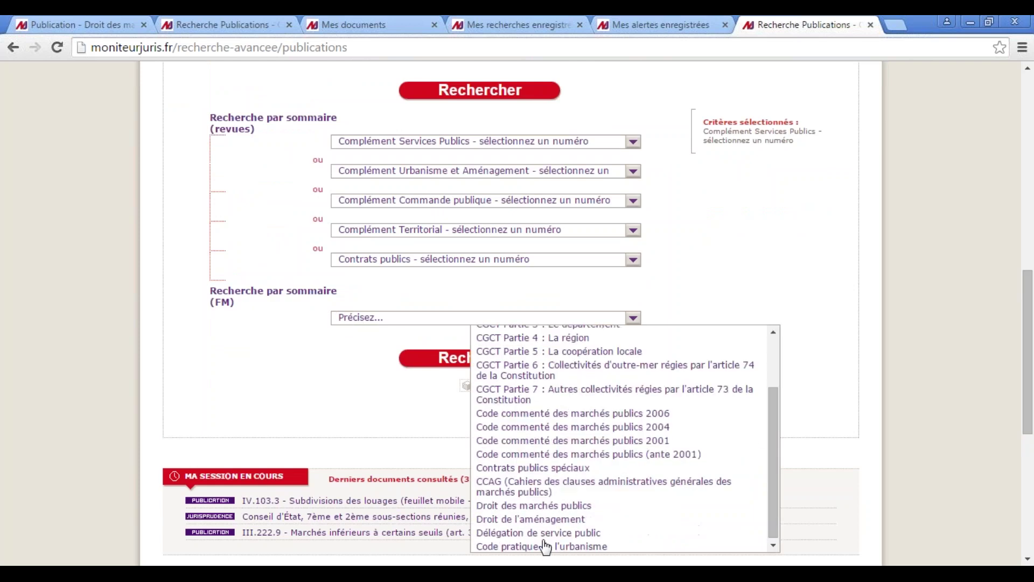
left_click(562, 509)
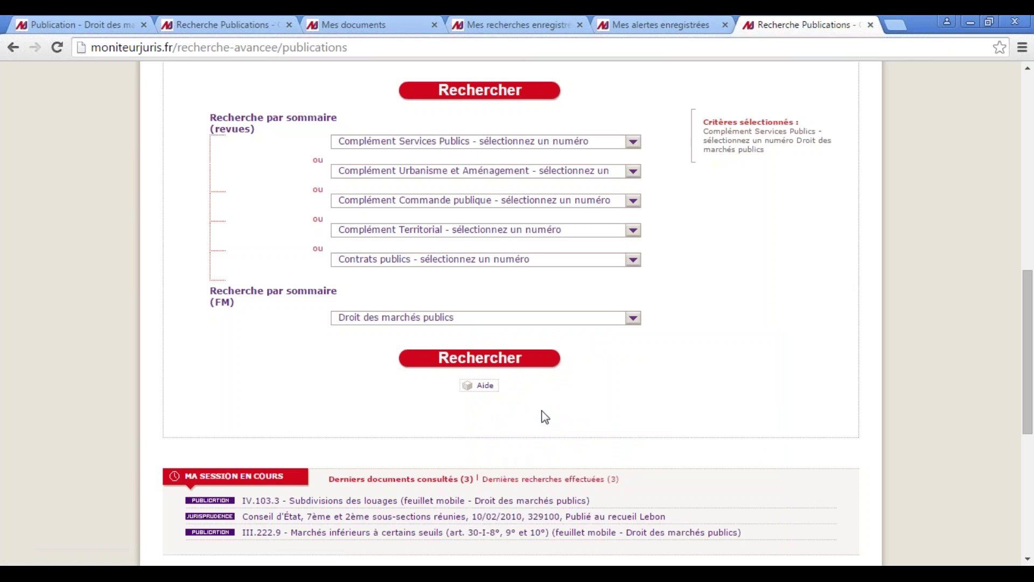
left_click(550, 365)
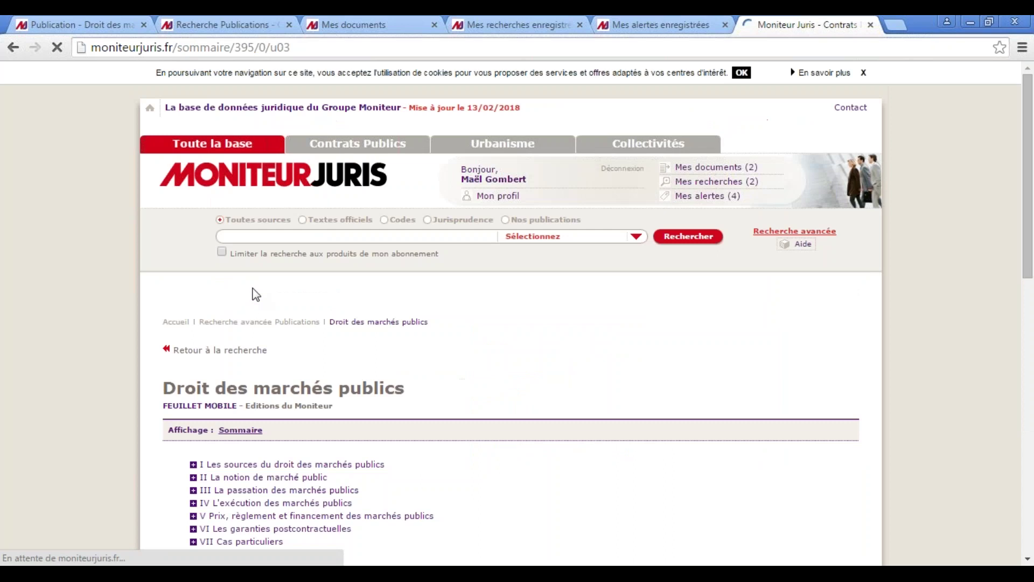
Expand chapter VI Les garanties postcontractuelles down to the entries of VI.100 Réception des travaux
scroll(257, 300, "down", 2)
scroll(212, 206, "down", 1)
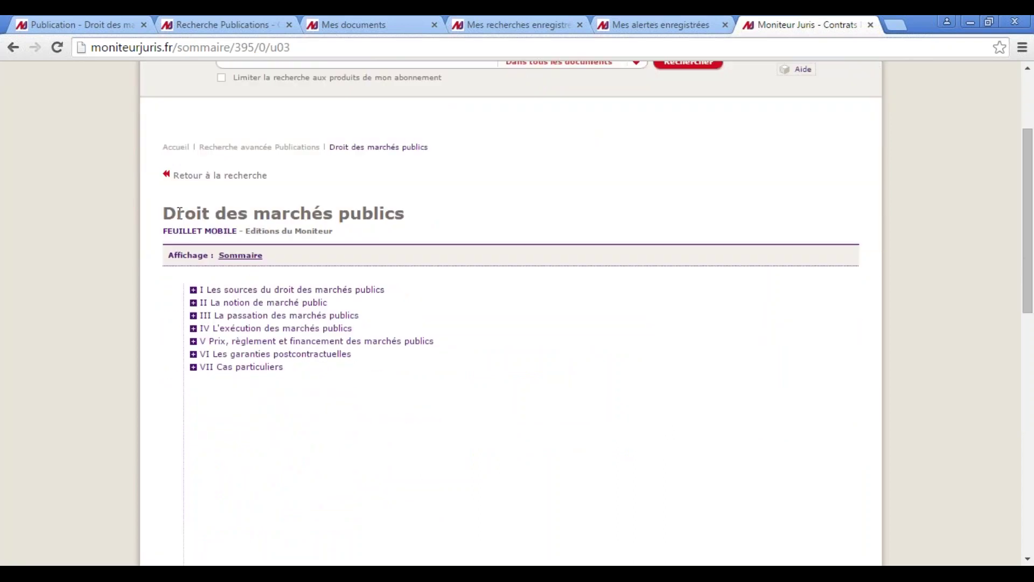
triple_click(416, 215)
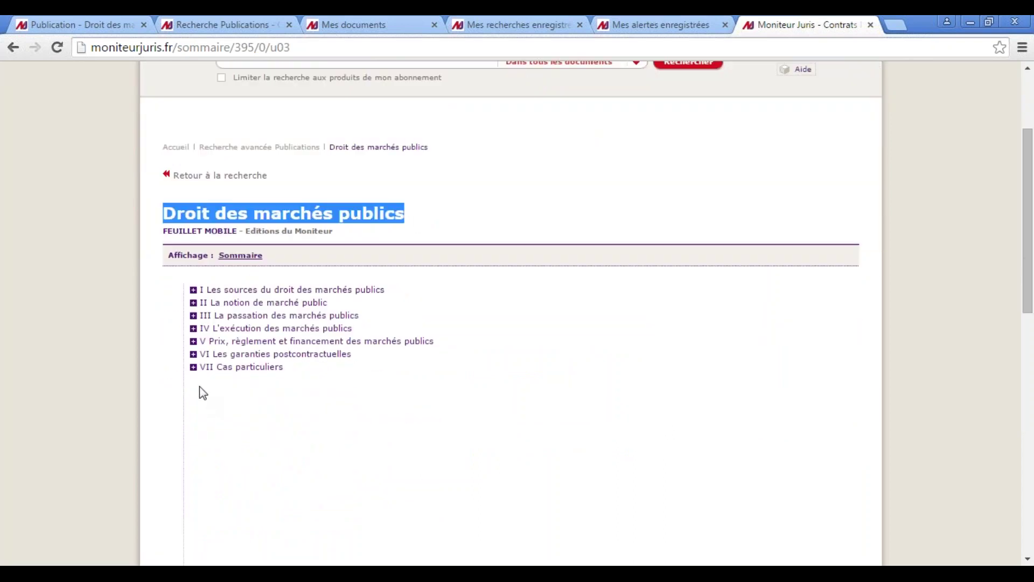
left_click(194, 354)
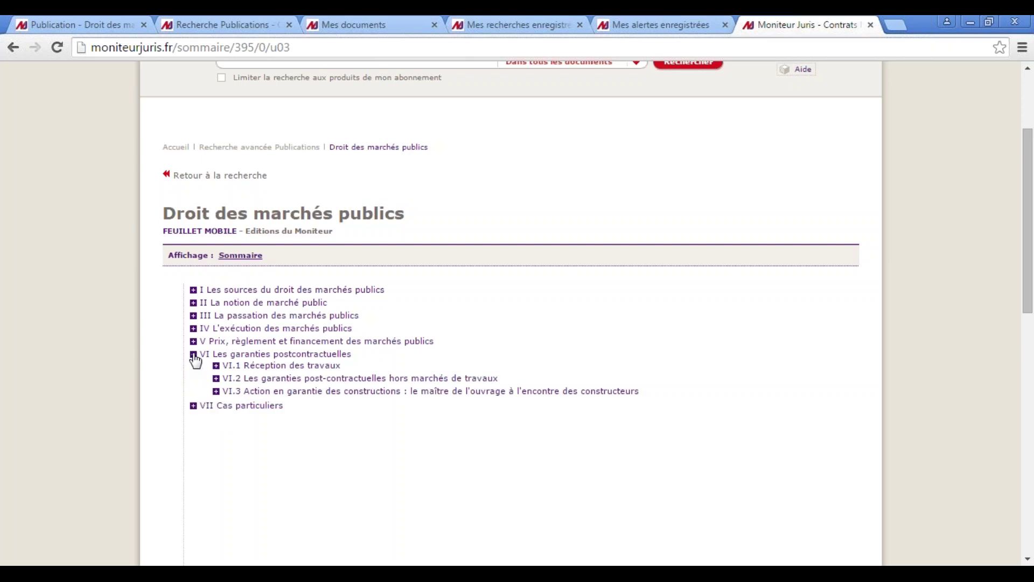
left_click(216, 366)
left_click(239, 377)
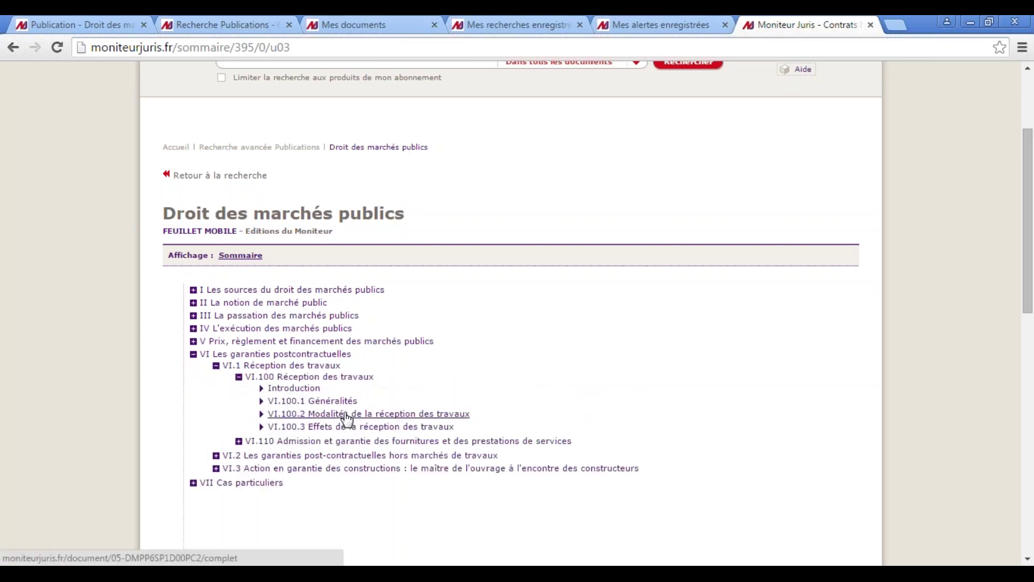
Open V.110.1 Analyses de coûts et de prix under V.1 Les prix and display only its text
left_click(193, 341)
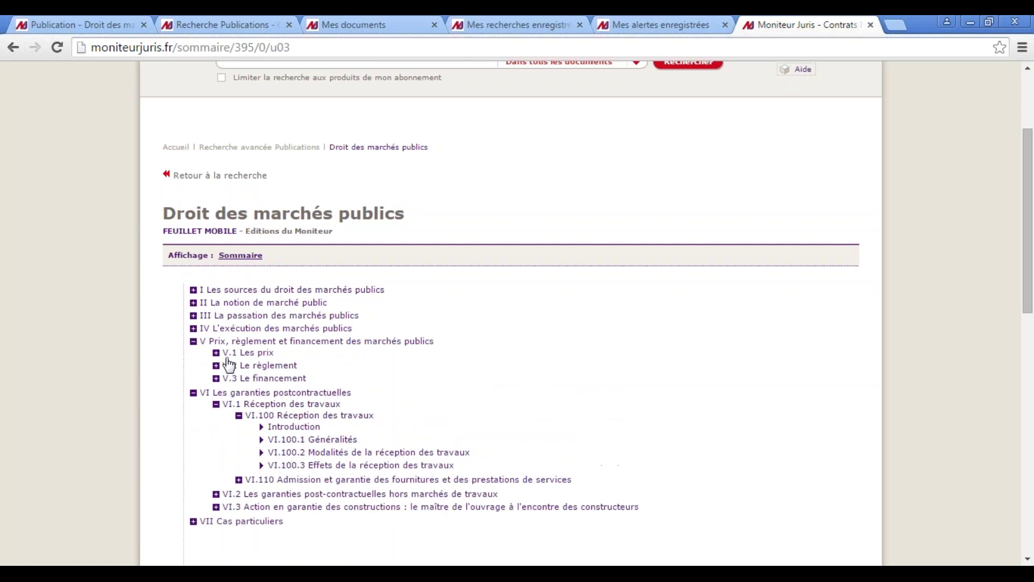
left_click(216, 354)
left_click(238, 377)
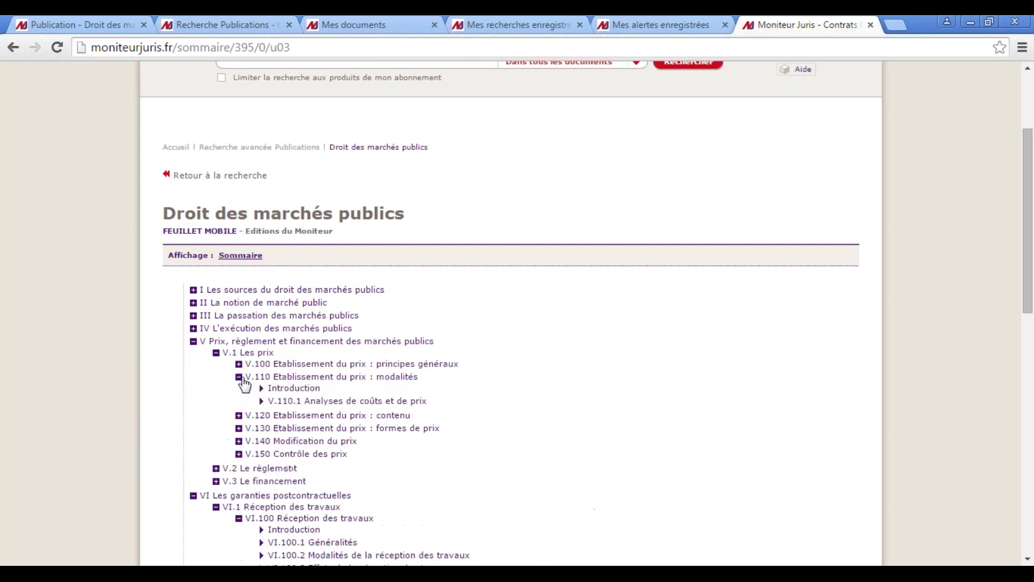
left_click(323, 403)
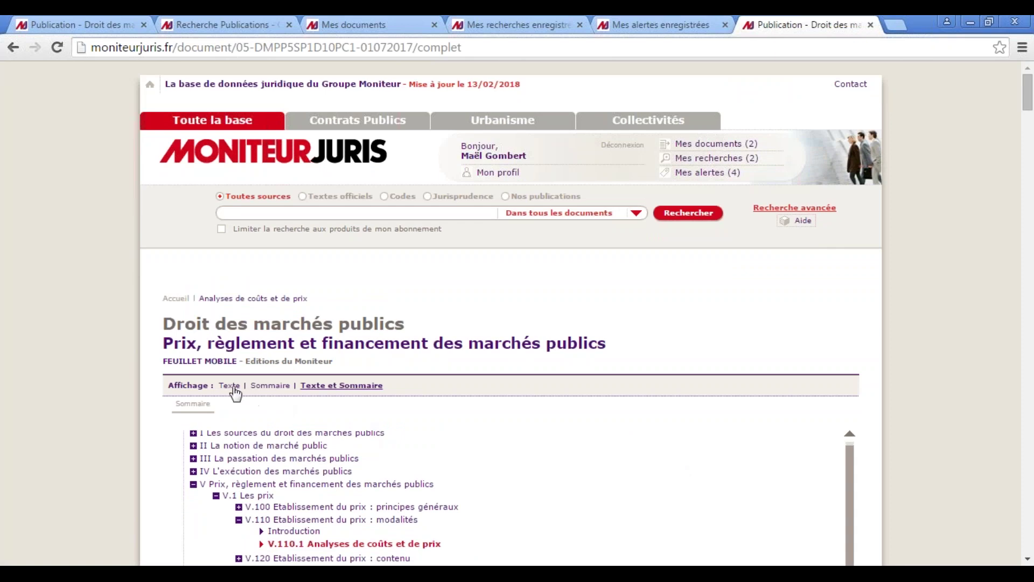
left_click(230, 386)
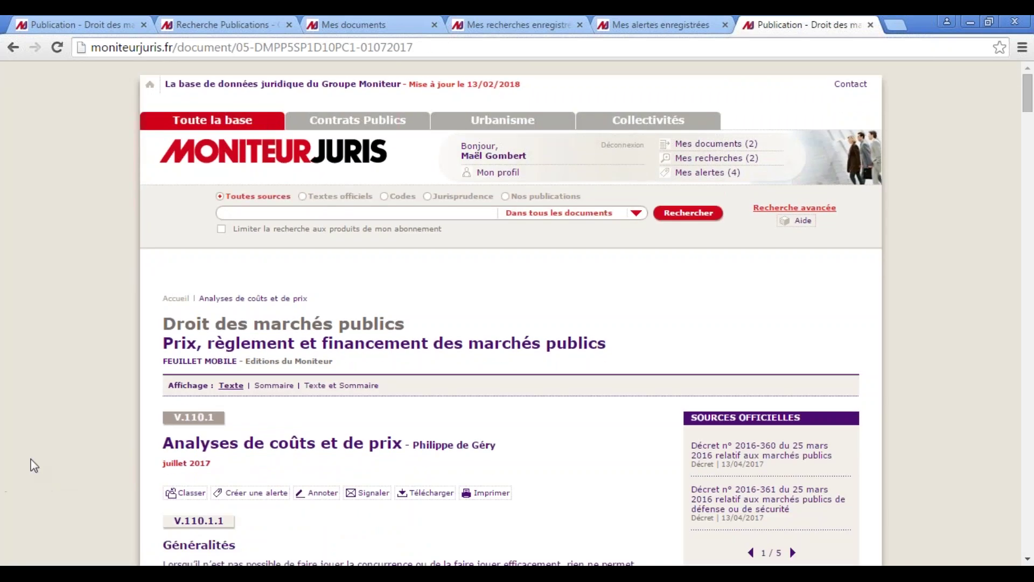
Examine the commentary Analyses de coûts et de prix, including its sections, publication date and list of earlier versions
scroll(106, 417, "down", 3)
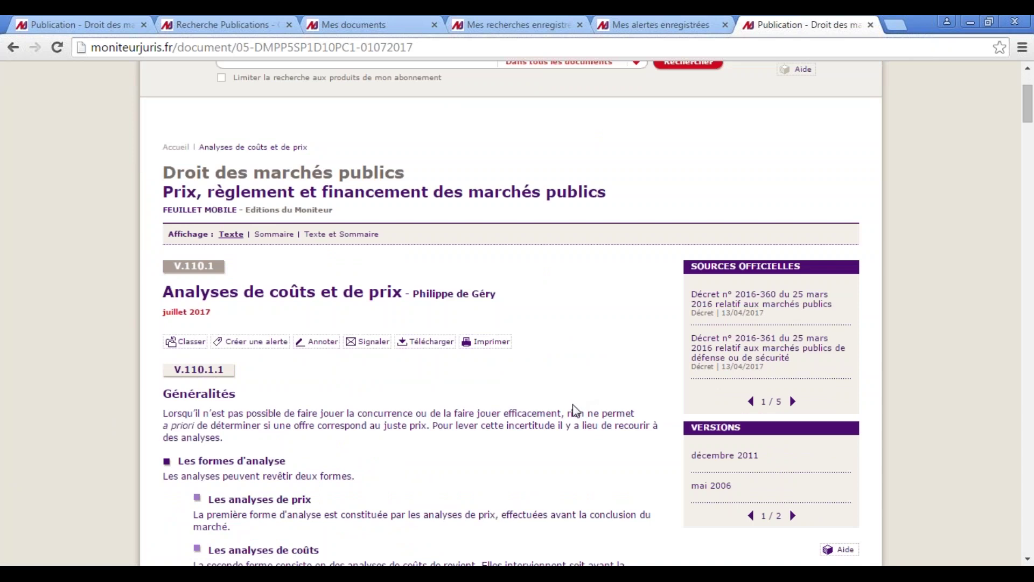
scroll(574, 411, "down", 8)
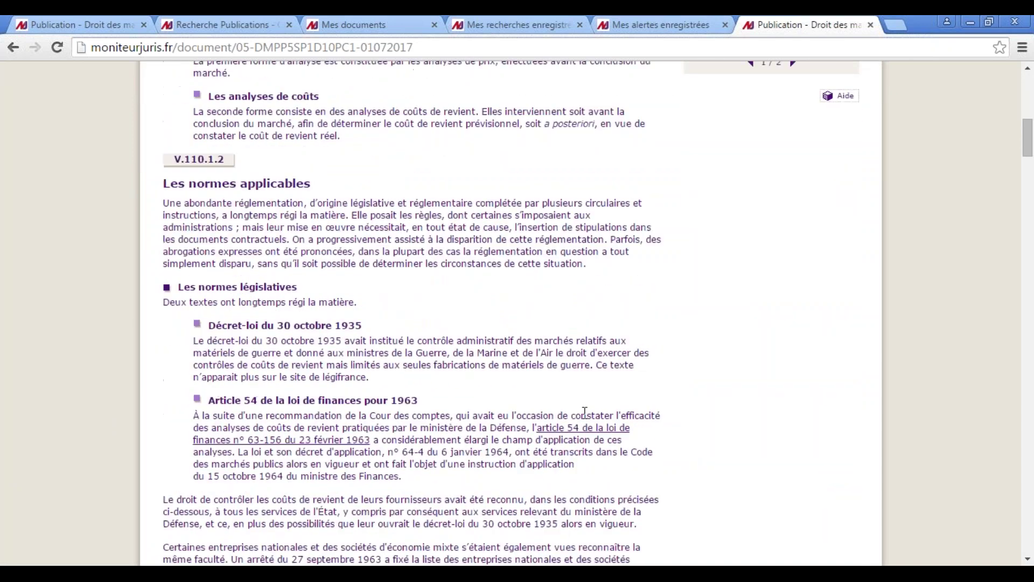
scroll(585, 412, "down", 8)
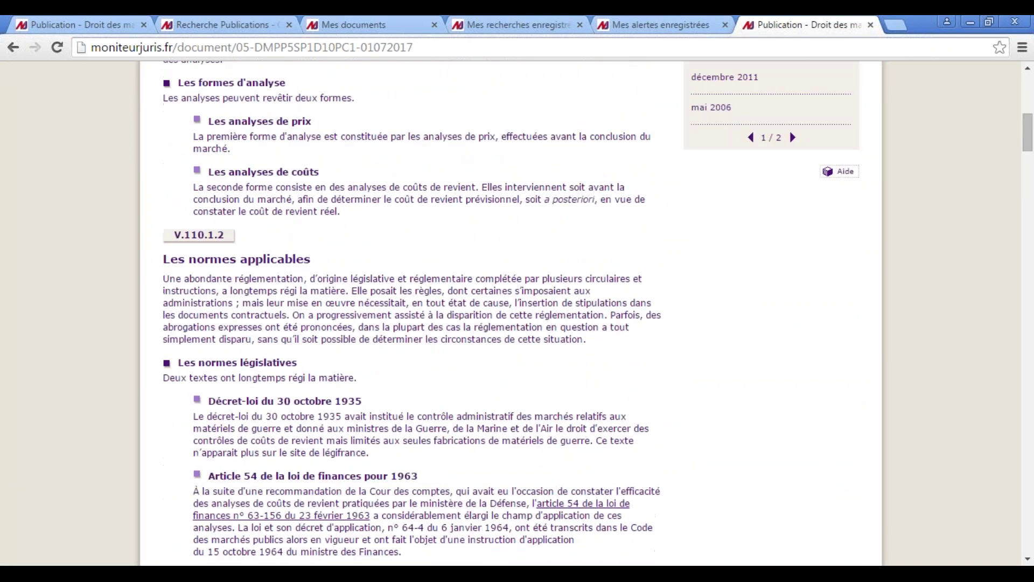
scroll(512, 312, "up", 8)
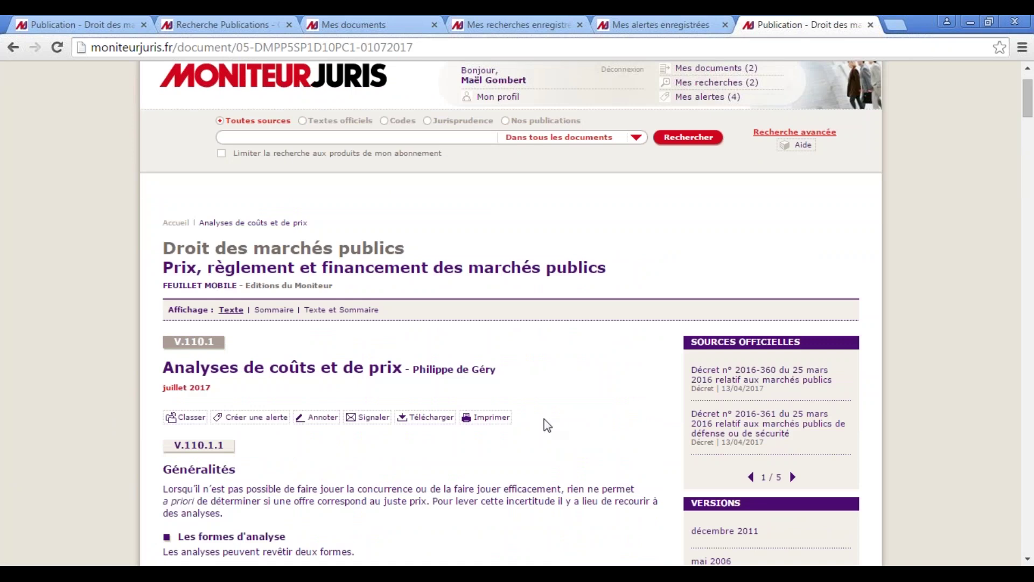
scroll(547, 426, "down", 3)
left_click_drag(191, 230, 164, 238)
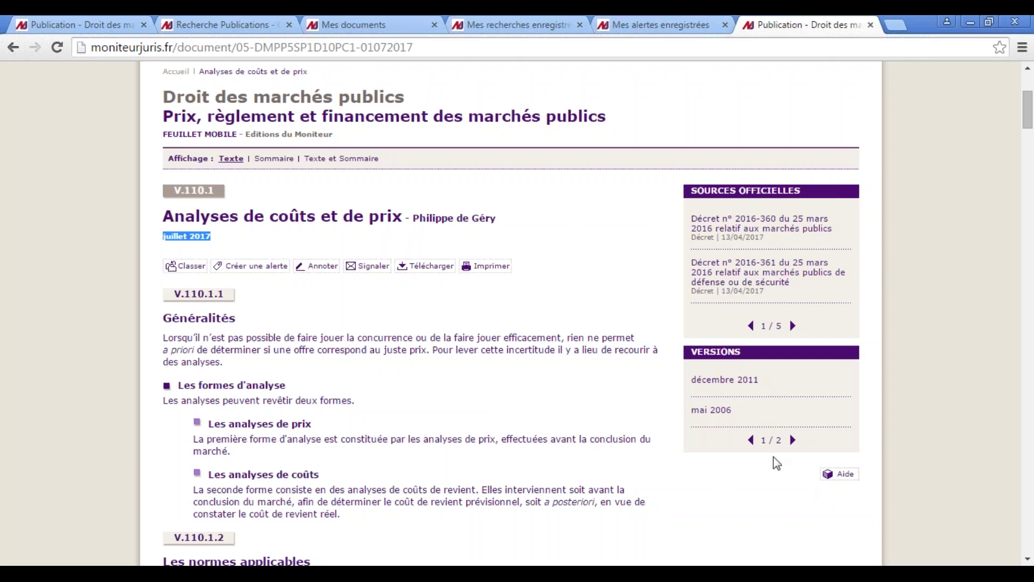
double_click(695, 354)
left_click(672, 359)
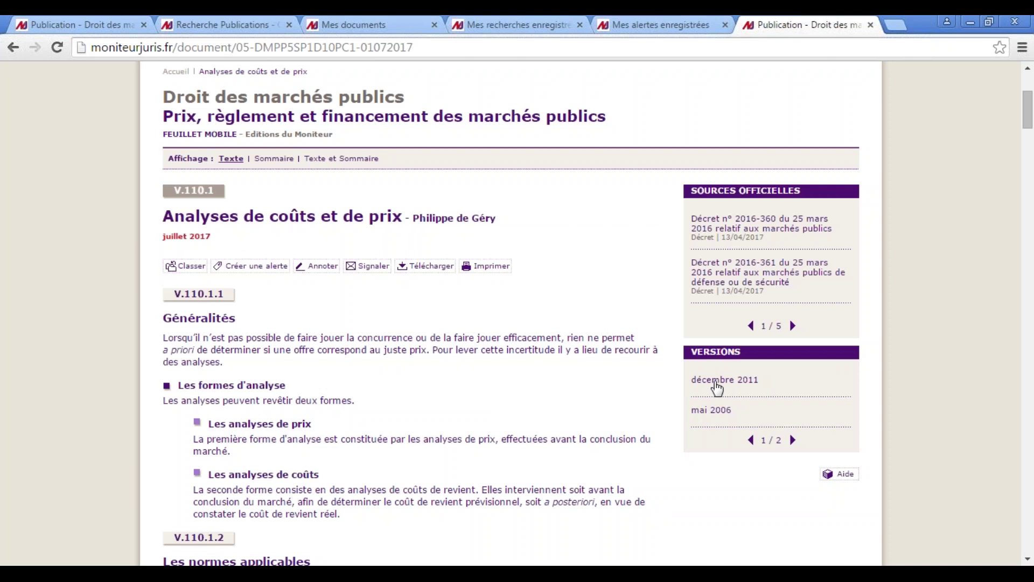
Close the publication search, documents, saved searches and alerts tabs, and open the décembre 2011 version of the commentary in a new tab
left_click(289, 24)
left_click(289, 25)
left_click(289, 25)
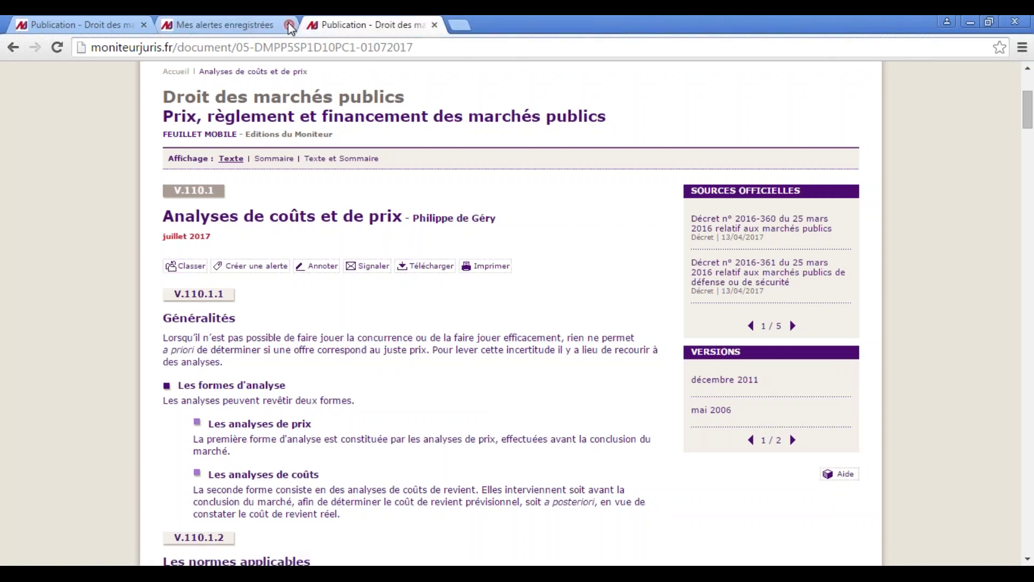
left_click(289, 25)
right_click(743, 380)
left_click(759, 394)
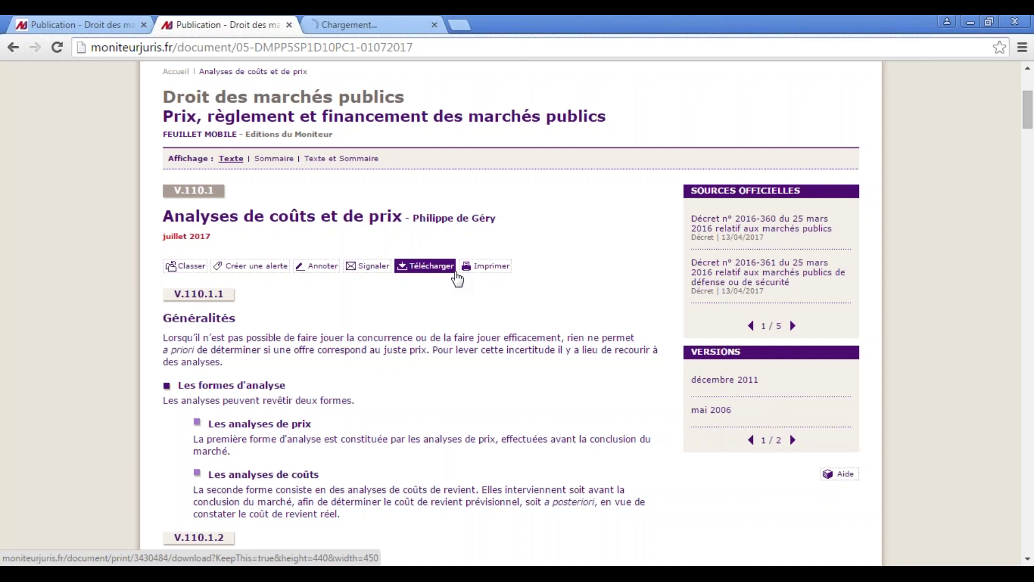
left_click(455, 275)
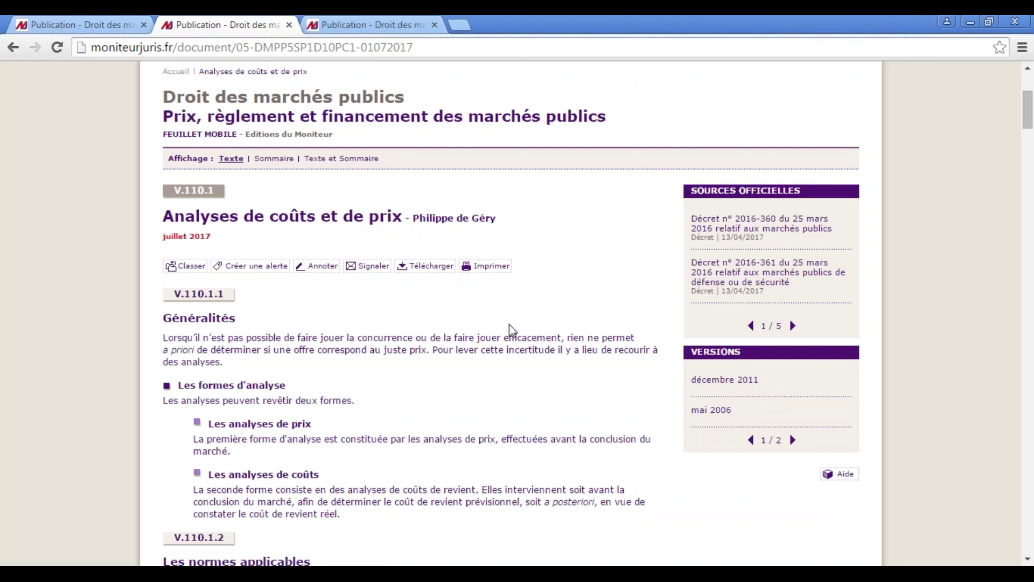
scroll(511, 329, "down", 1)
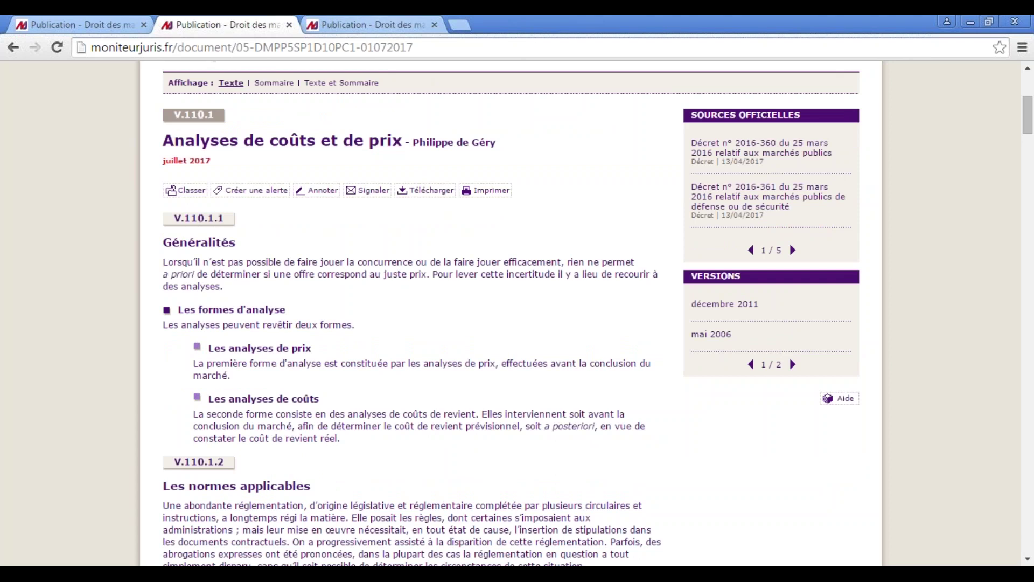
Check the décembre 2011 version's date and update note in its own tab, and close that tab
left_click(386, 26)
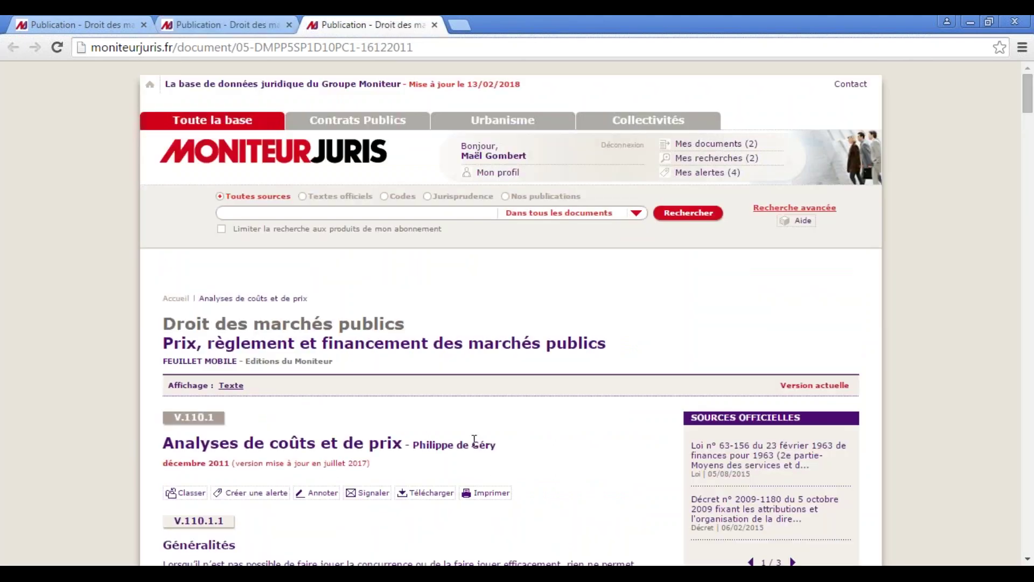
scroll(475, 442, "down", 1)
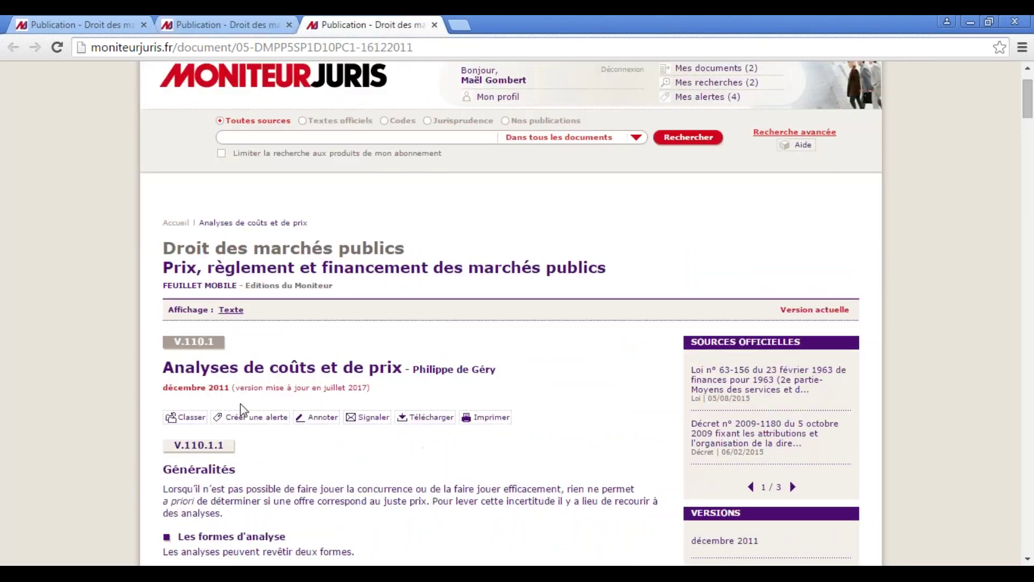
left_click_drag(230, 387, 163, 387)
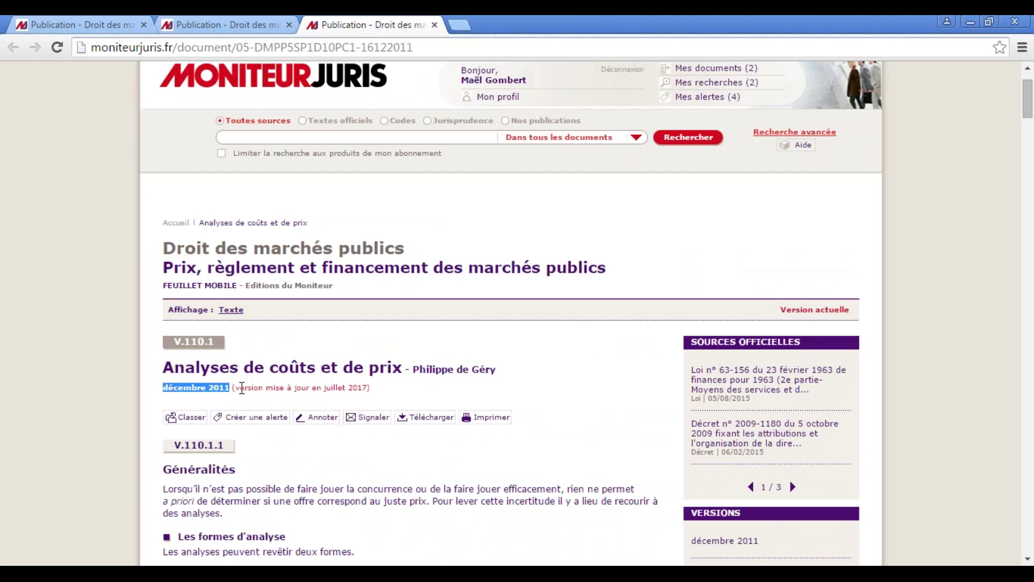
left_click_drag(232, 387, 386, 388)
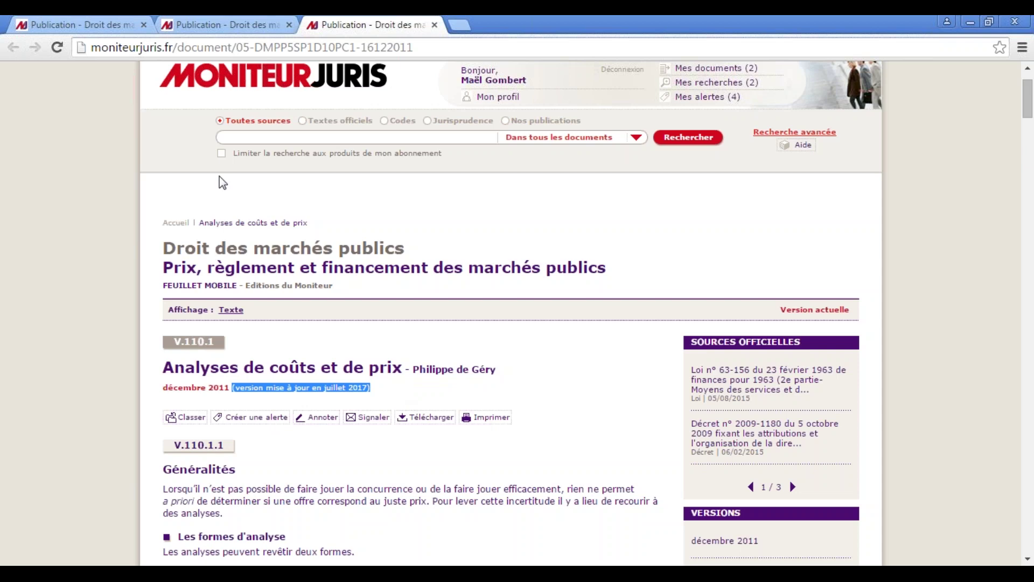
left_click(435, 26)
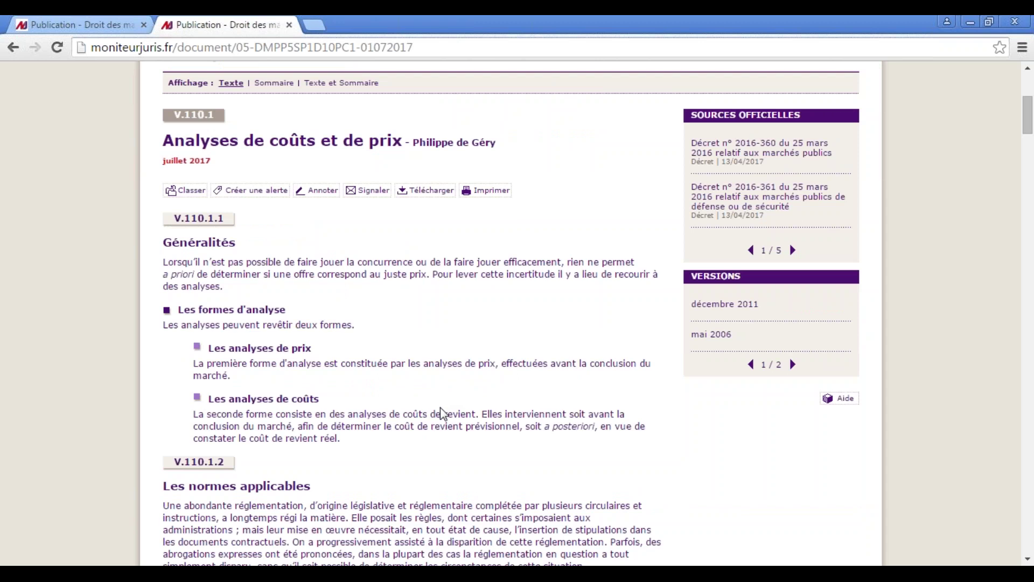
Open the advanced search and choose Jurisprudence as the source
scroll(447, 402, "up", 5)
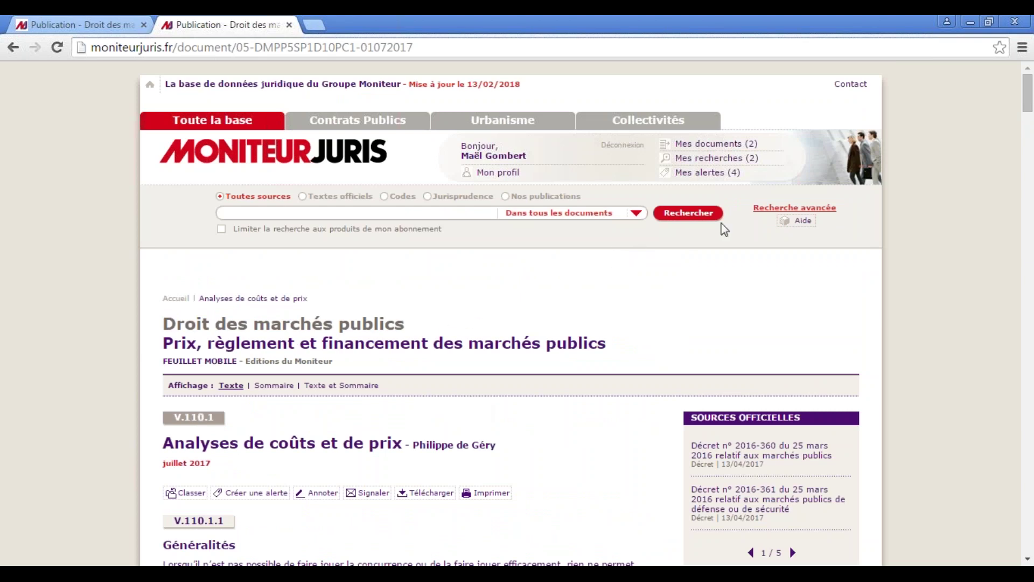
left_click(760, 209)
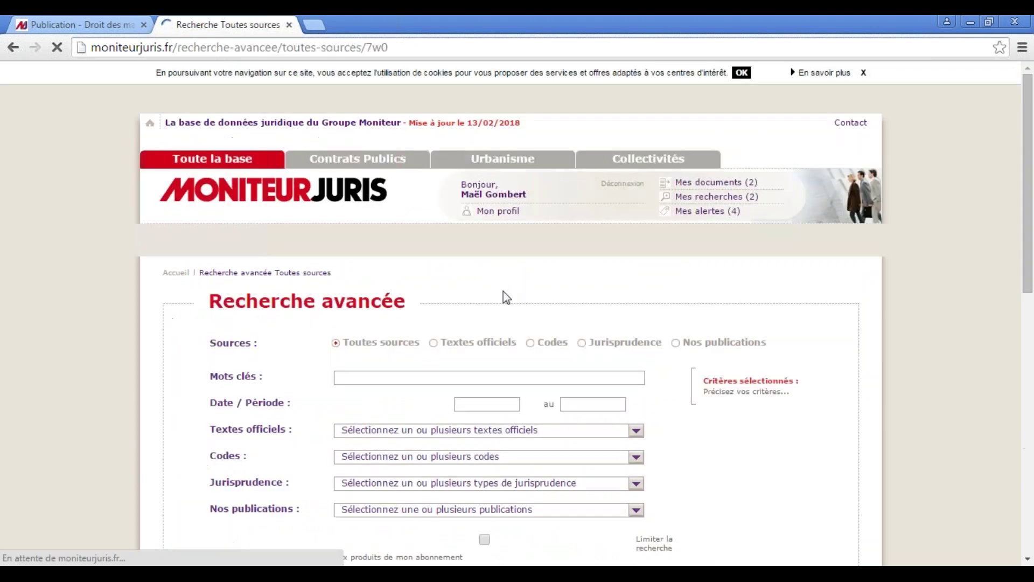
scroll(503, 291, "down", 1)
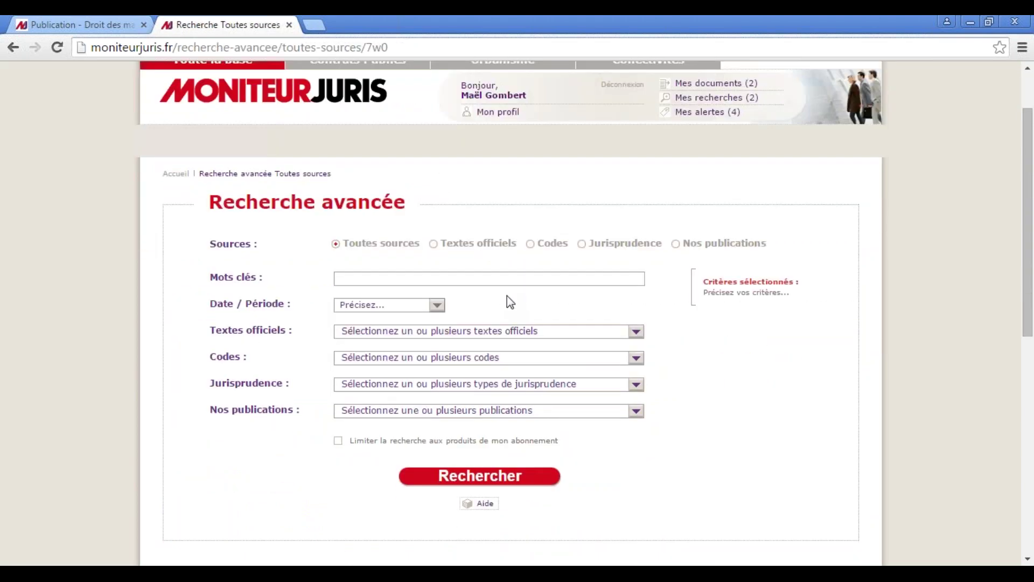
scroll(578, 252, "down", 1)
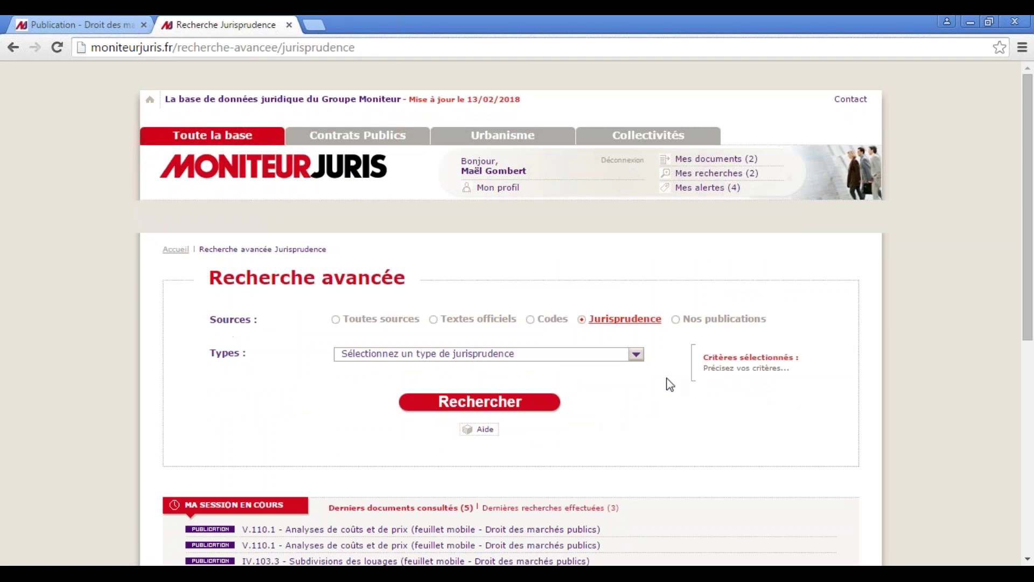
scroll(655, 385, "down", 3)
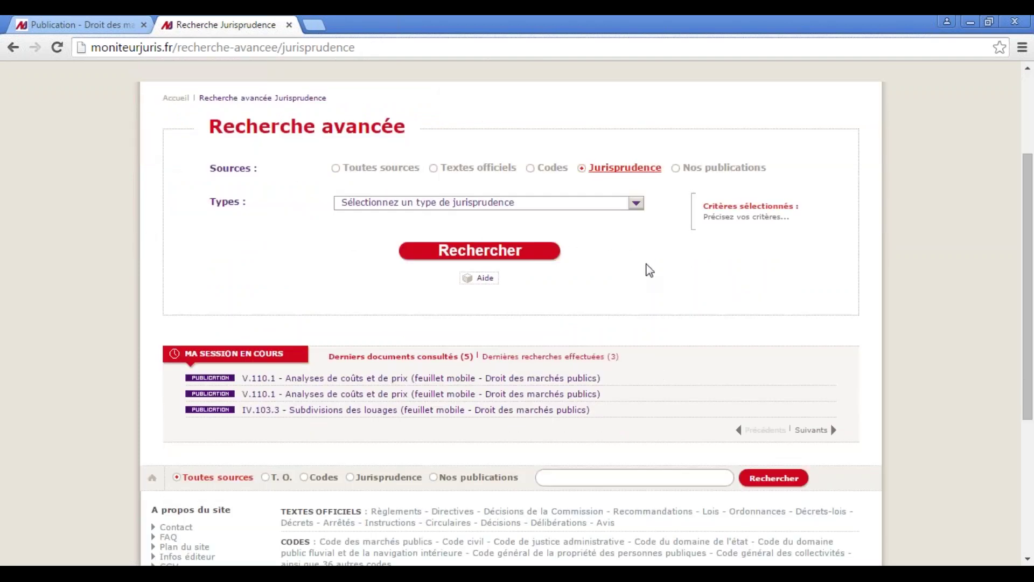
Set the case-law type to Jurisprudence administrative and the jurisdiction to Cour administrative d'appel
left_click(626, 210)
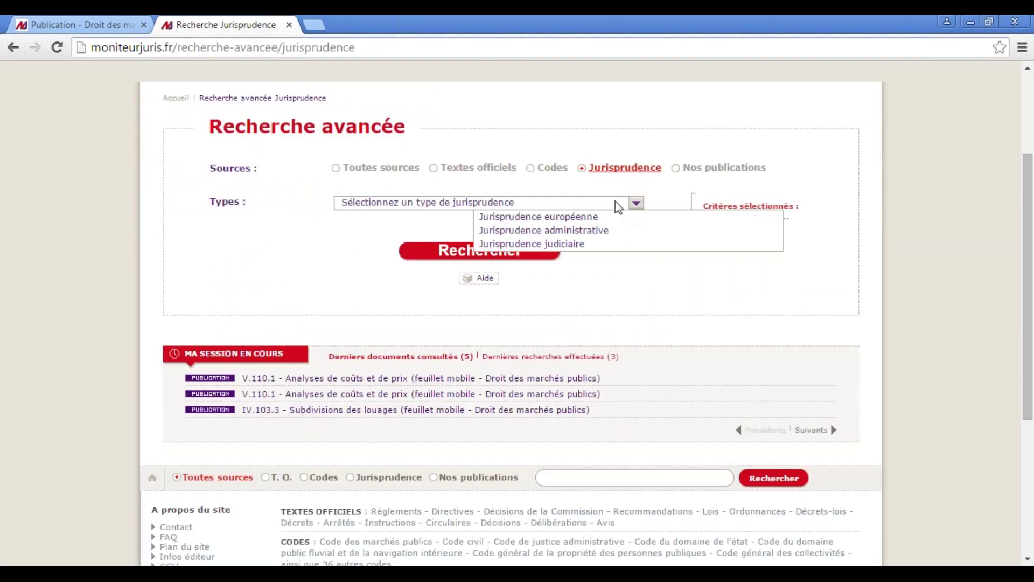
left_click(586, 236)
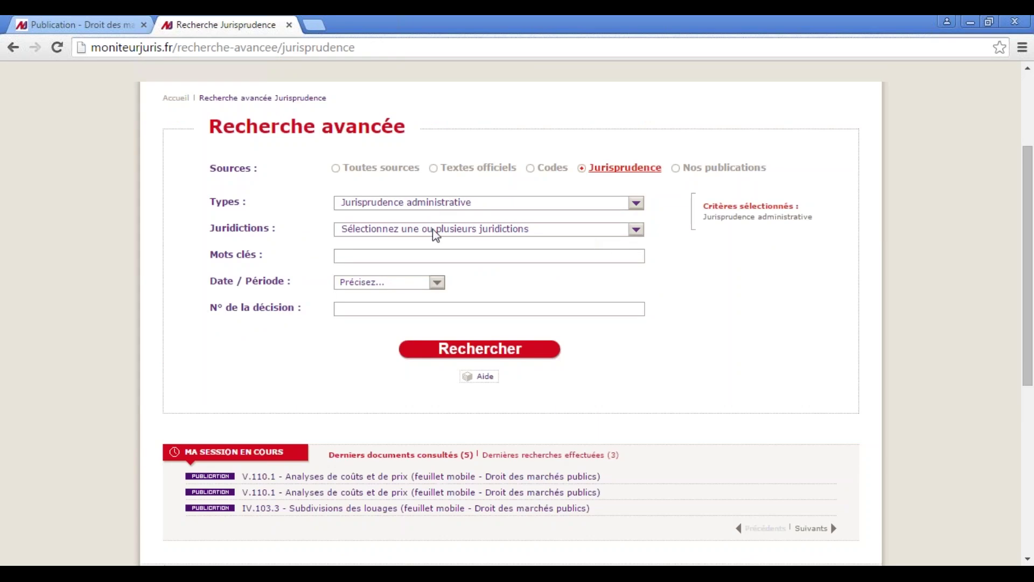
left_click(372, 235)
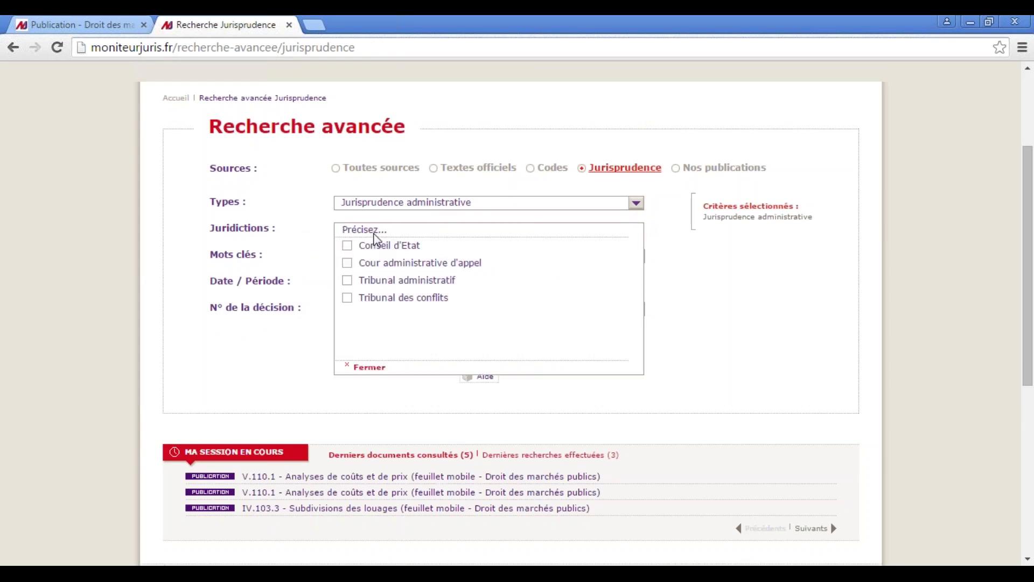
left_click(347, 262)
left_click(117, 241)
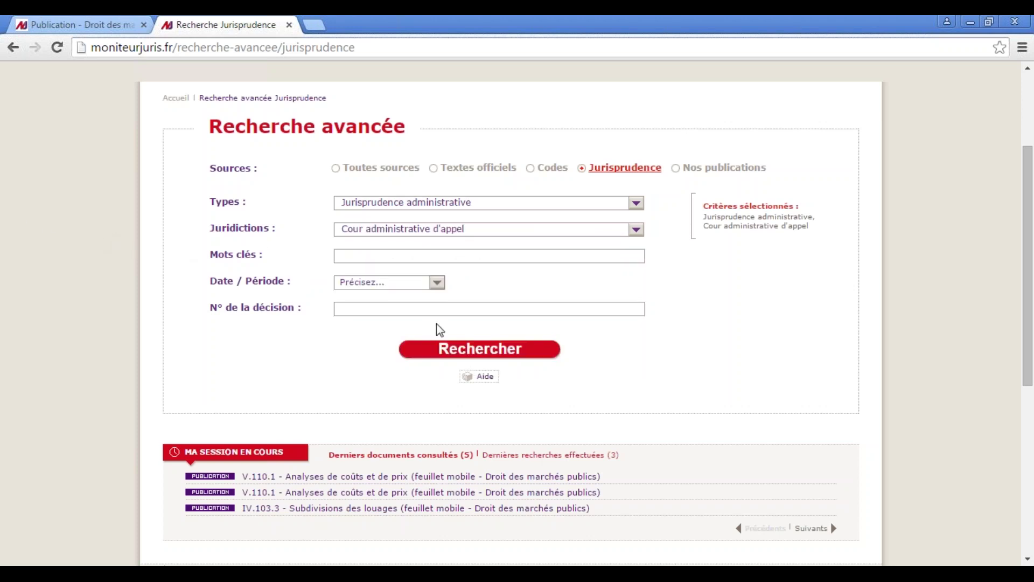
Run the advanced case-law search and look over the results list with its refinement filters
left_click(504, 349)
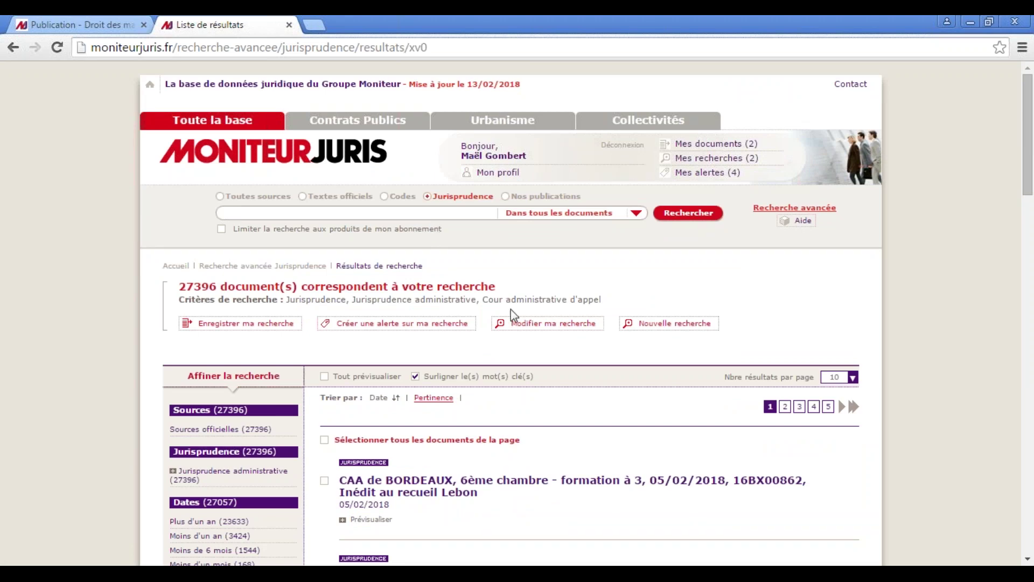
scroll(522, 323, "down", 3)
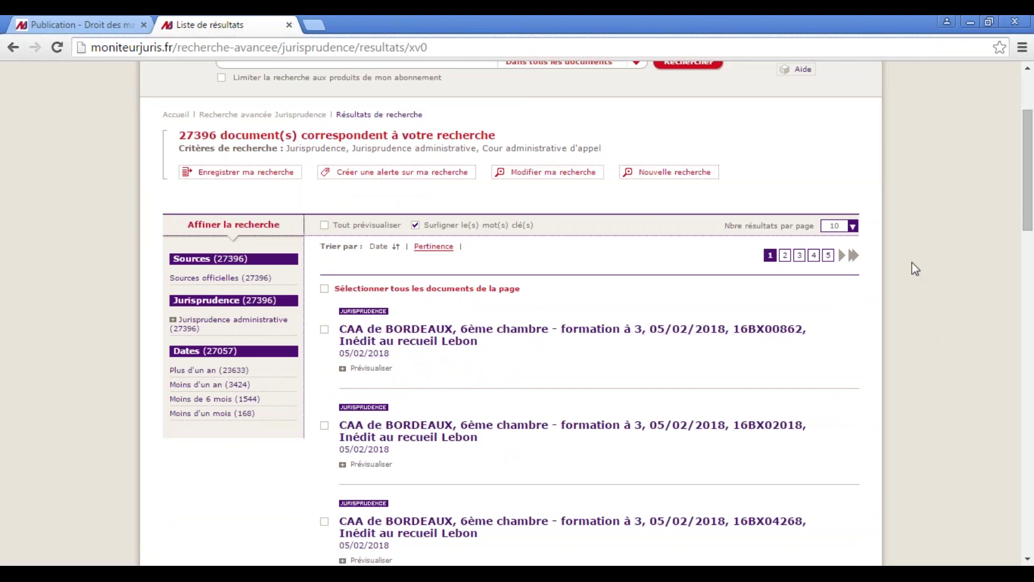
scroll(683, 156, "up", 3)
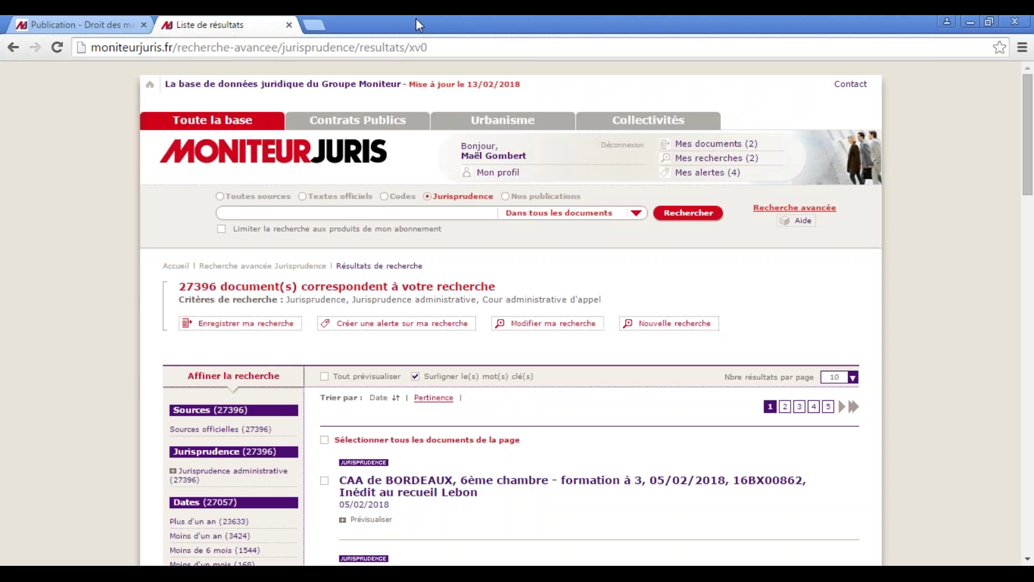
Return to the Moniteur Juris home page and close the remaining publication tab
left_click(278, 147)
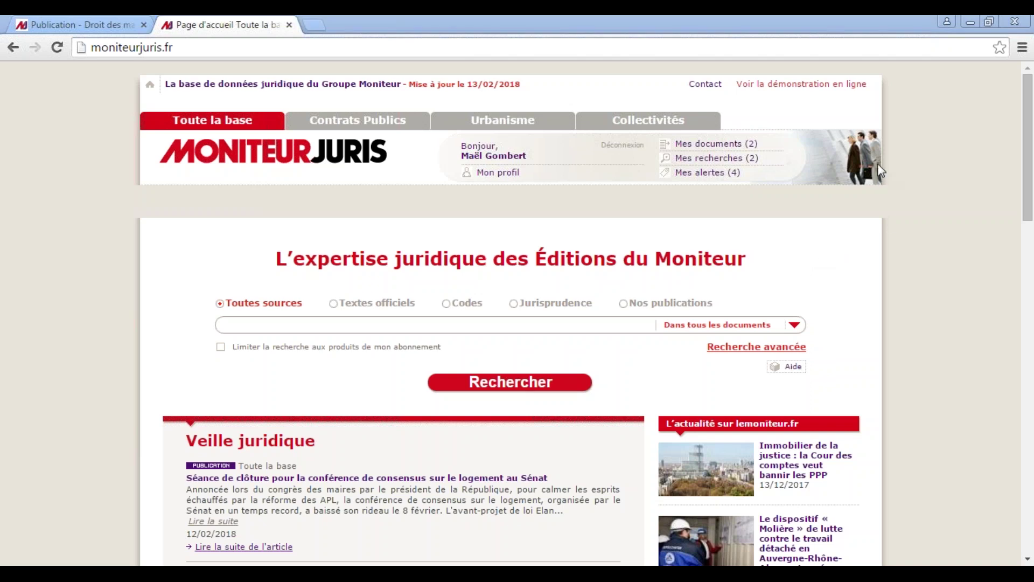
left_click(65, 222)
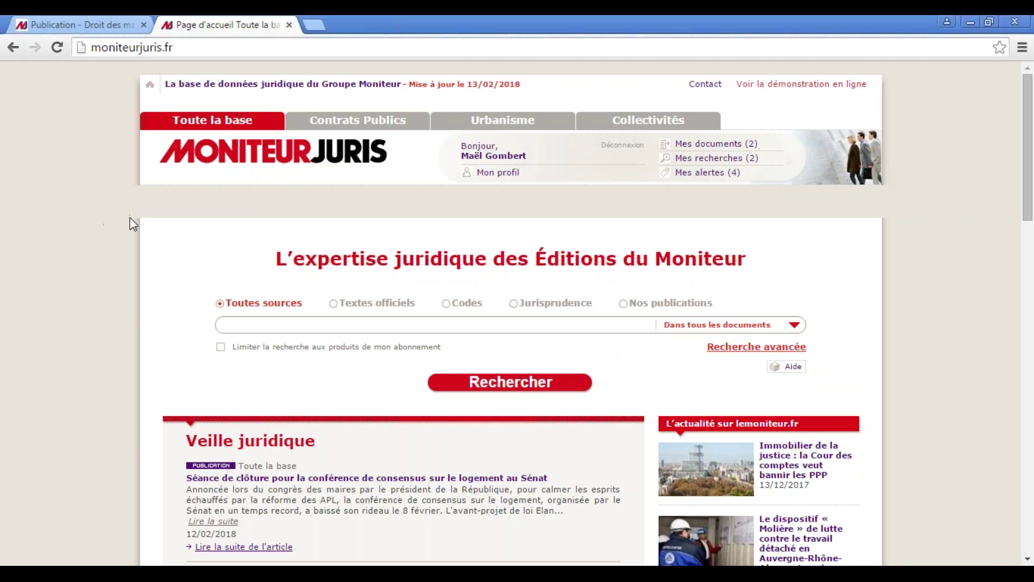
scroll(148, 229, "down", 2)
scroll(152, 233, "up", 2)
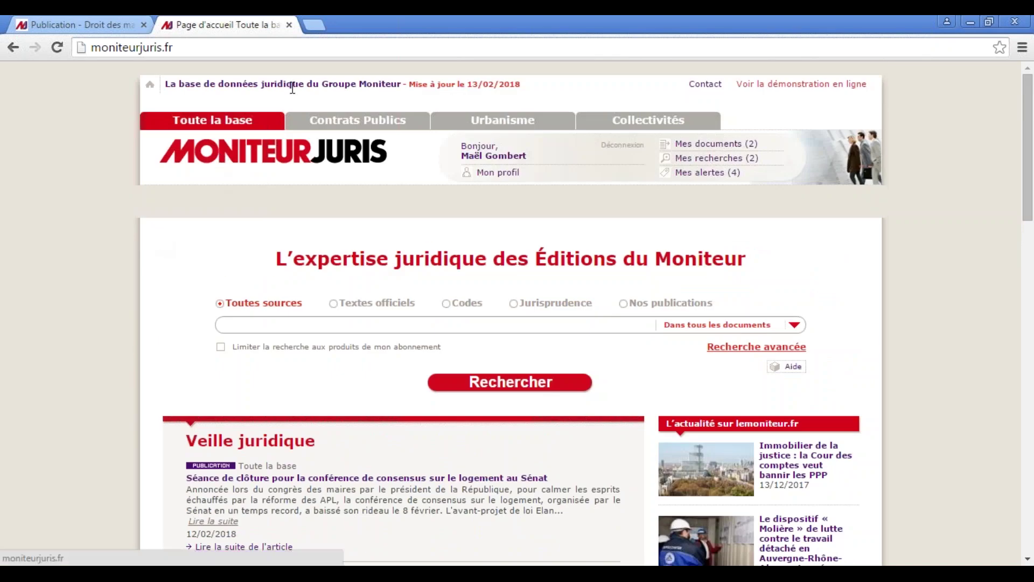
left_click(143, 26)
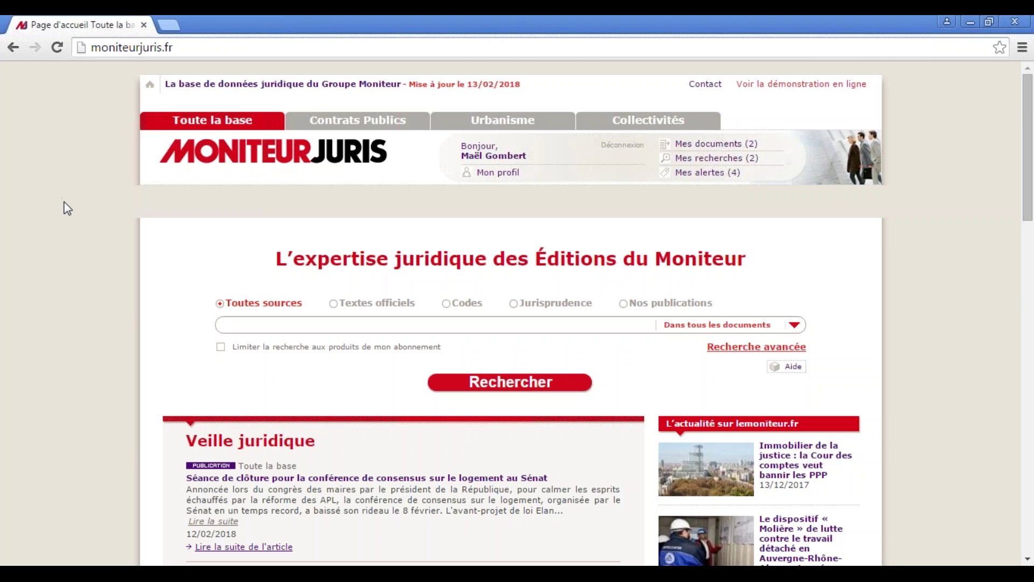